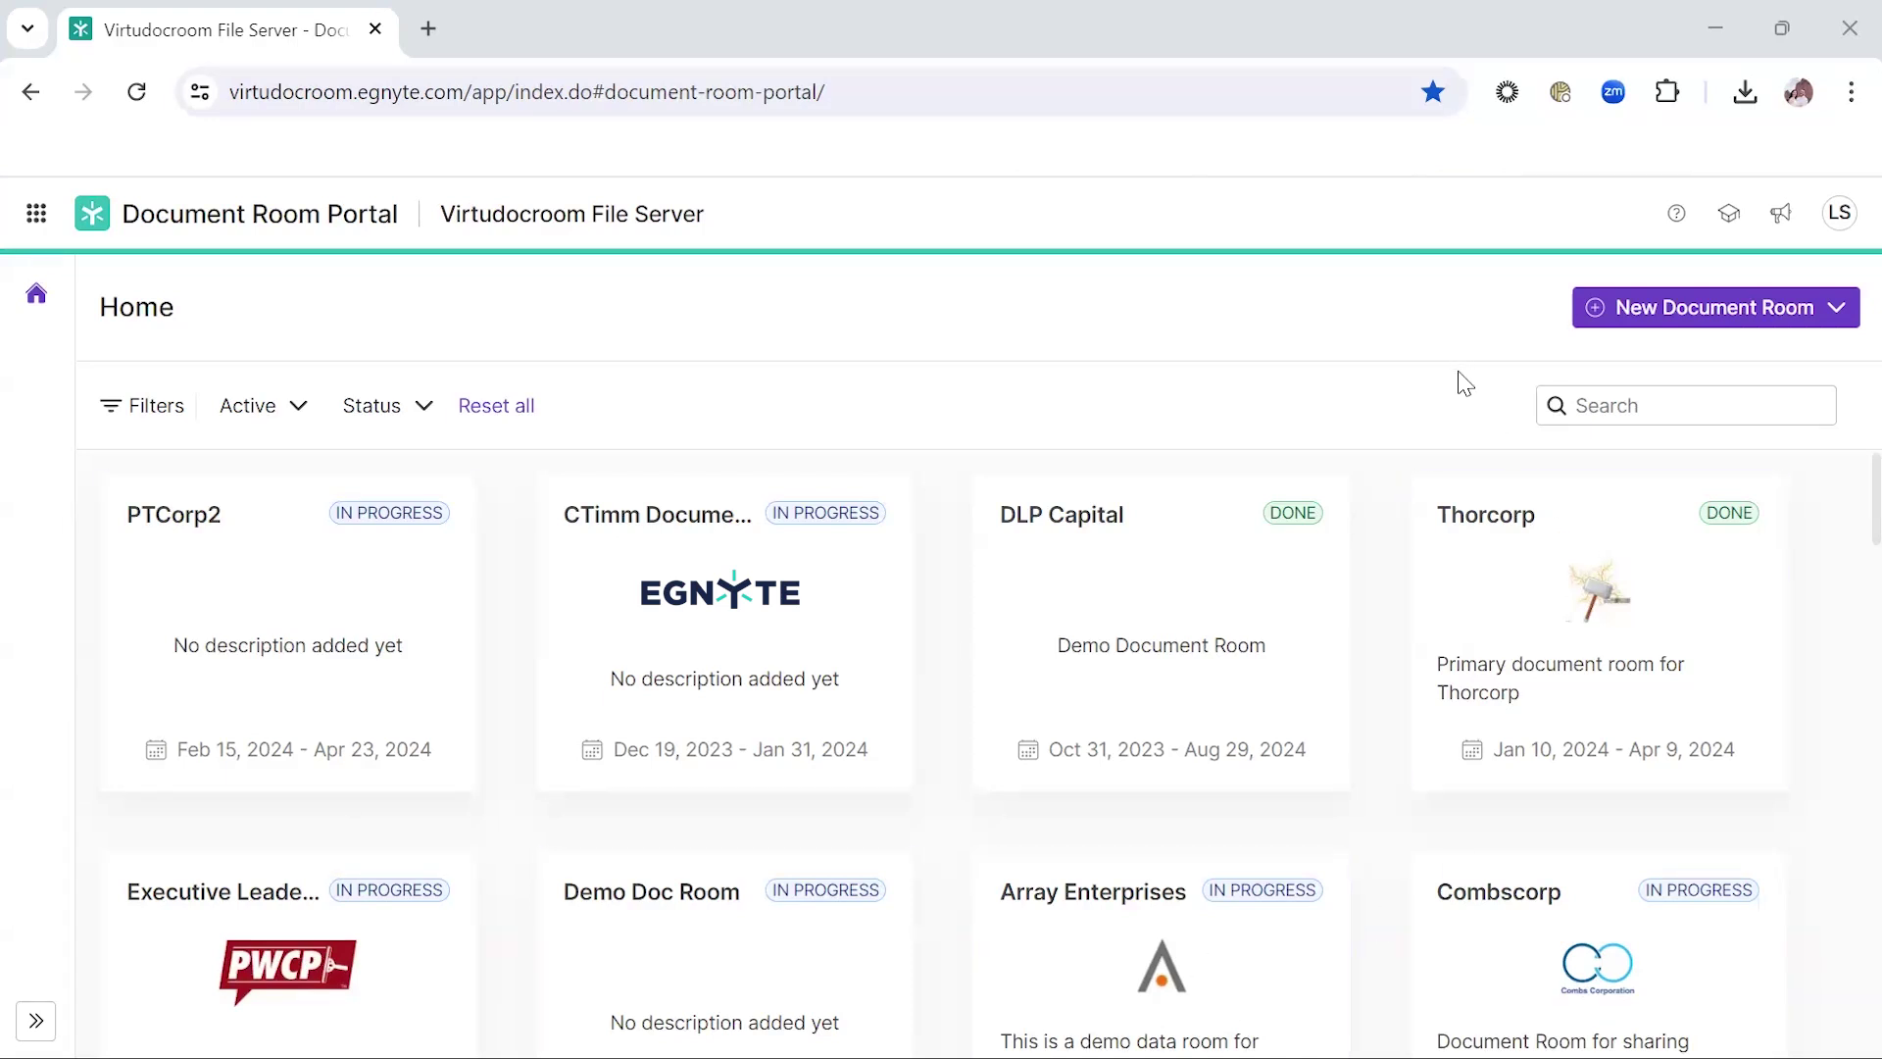
# Step: Scroll the Document Room Portal home grid down to the Egnyte for Life Sciences card
pyautogui.scroll(-10, 1499, 686)
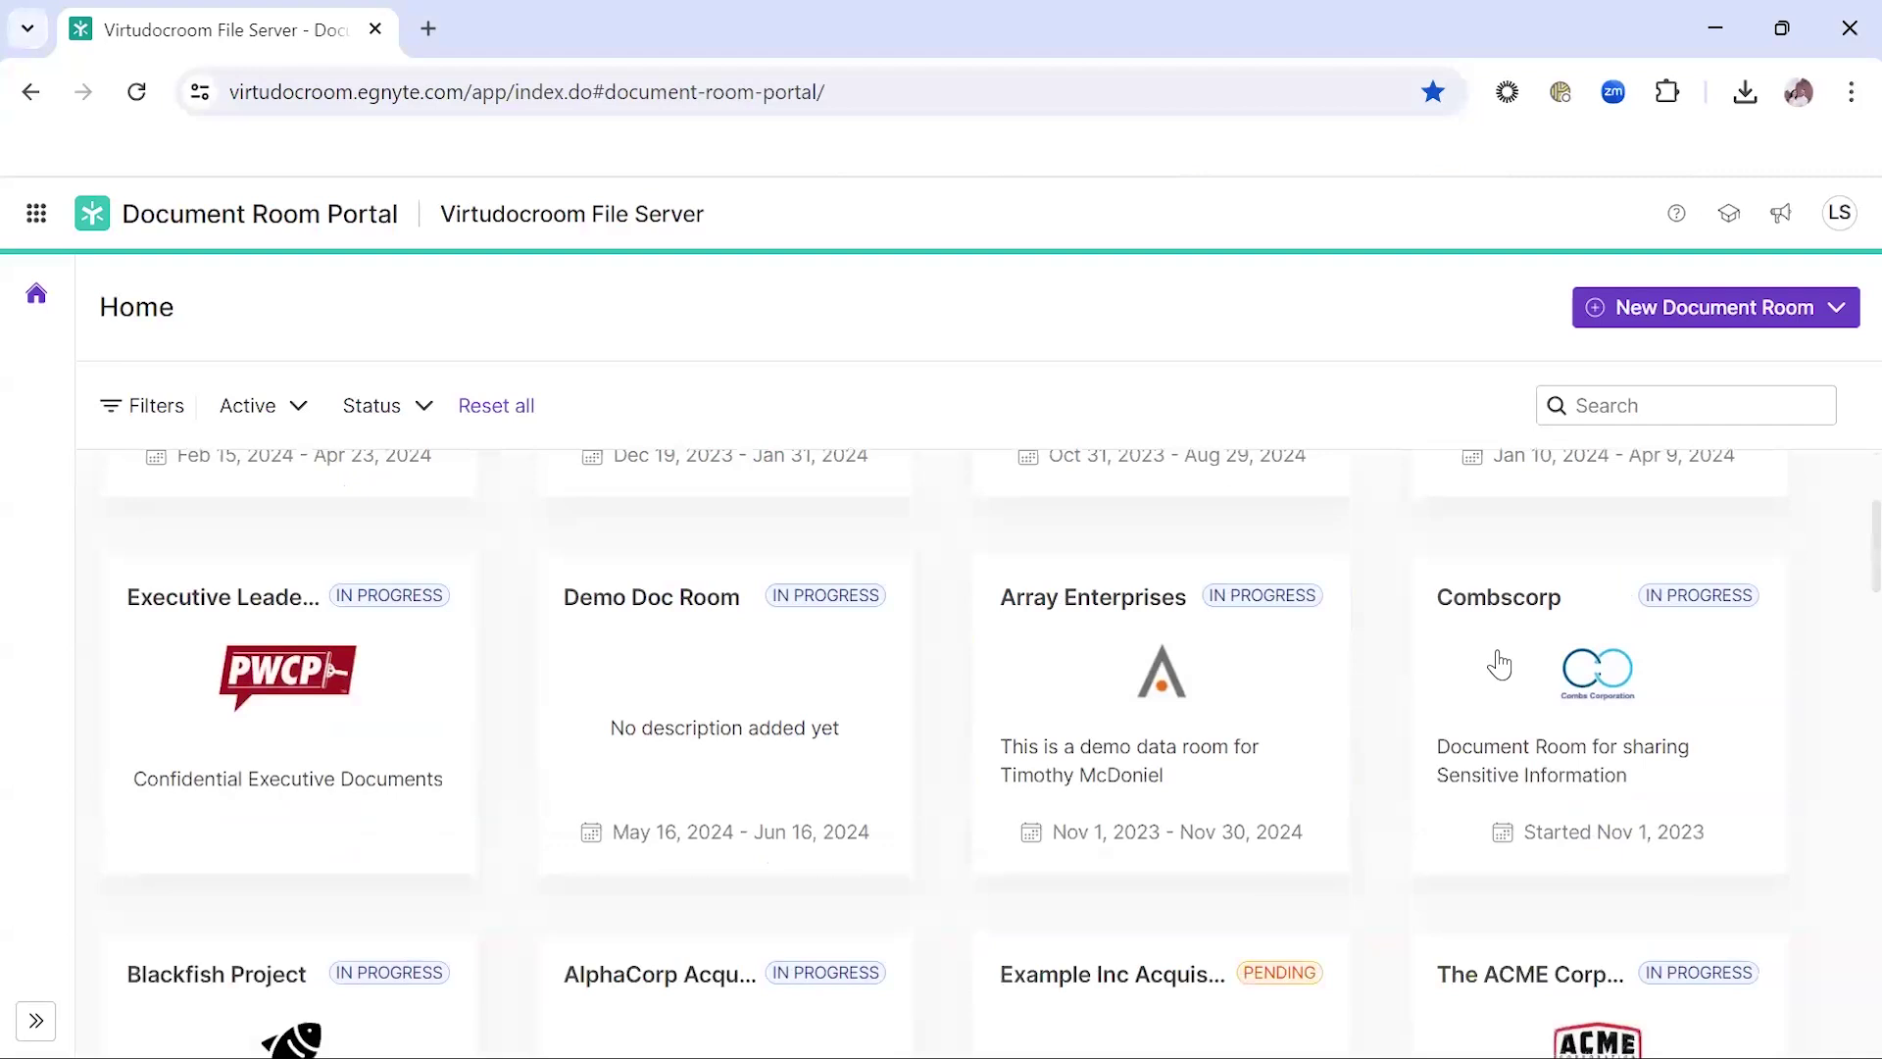
pyautogui.scroll(-10, 1510, 696)
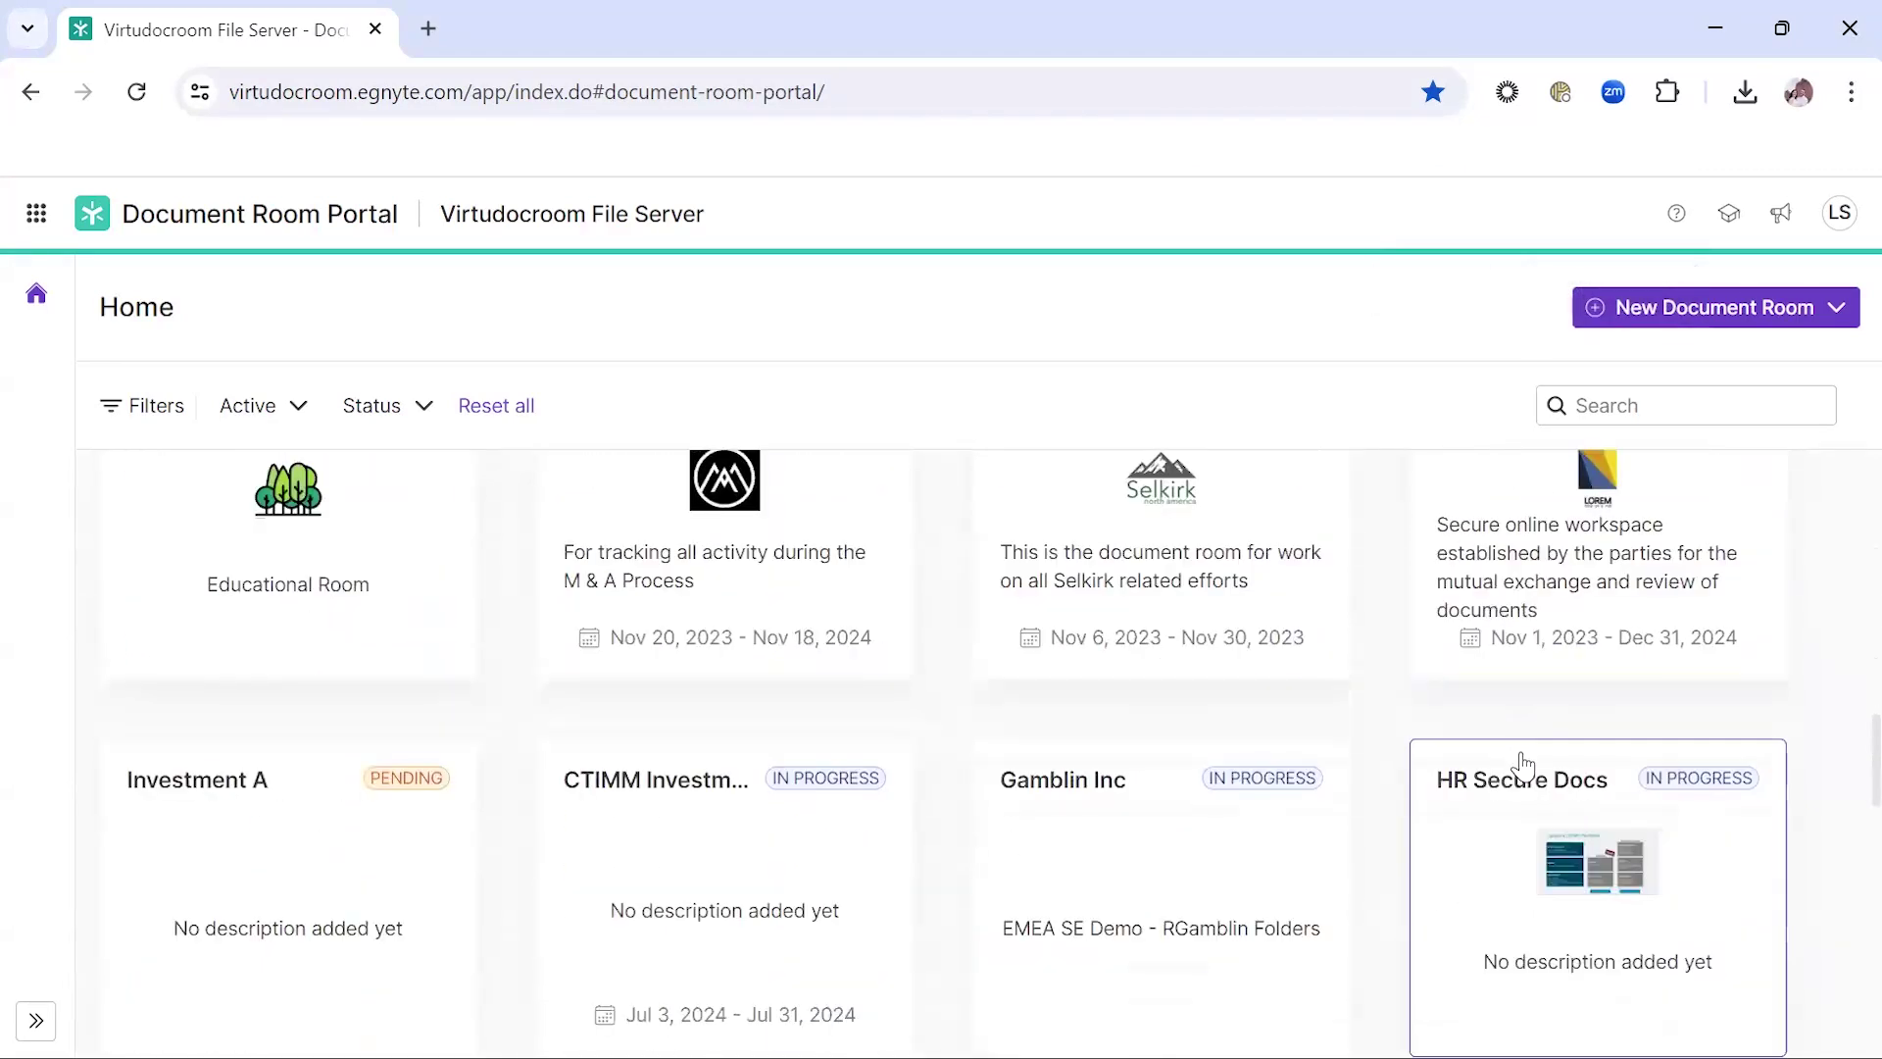
# Step: Open the Life Sciences room's settings and review its name, ID L42 and watermarking option
pyautogui.click(1537, 725)
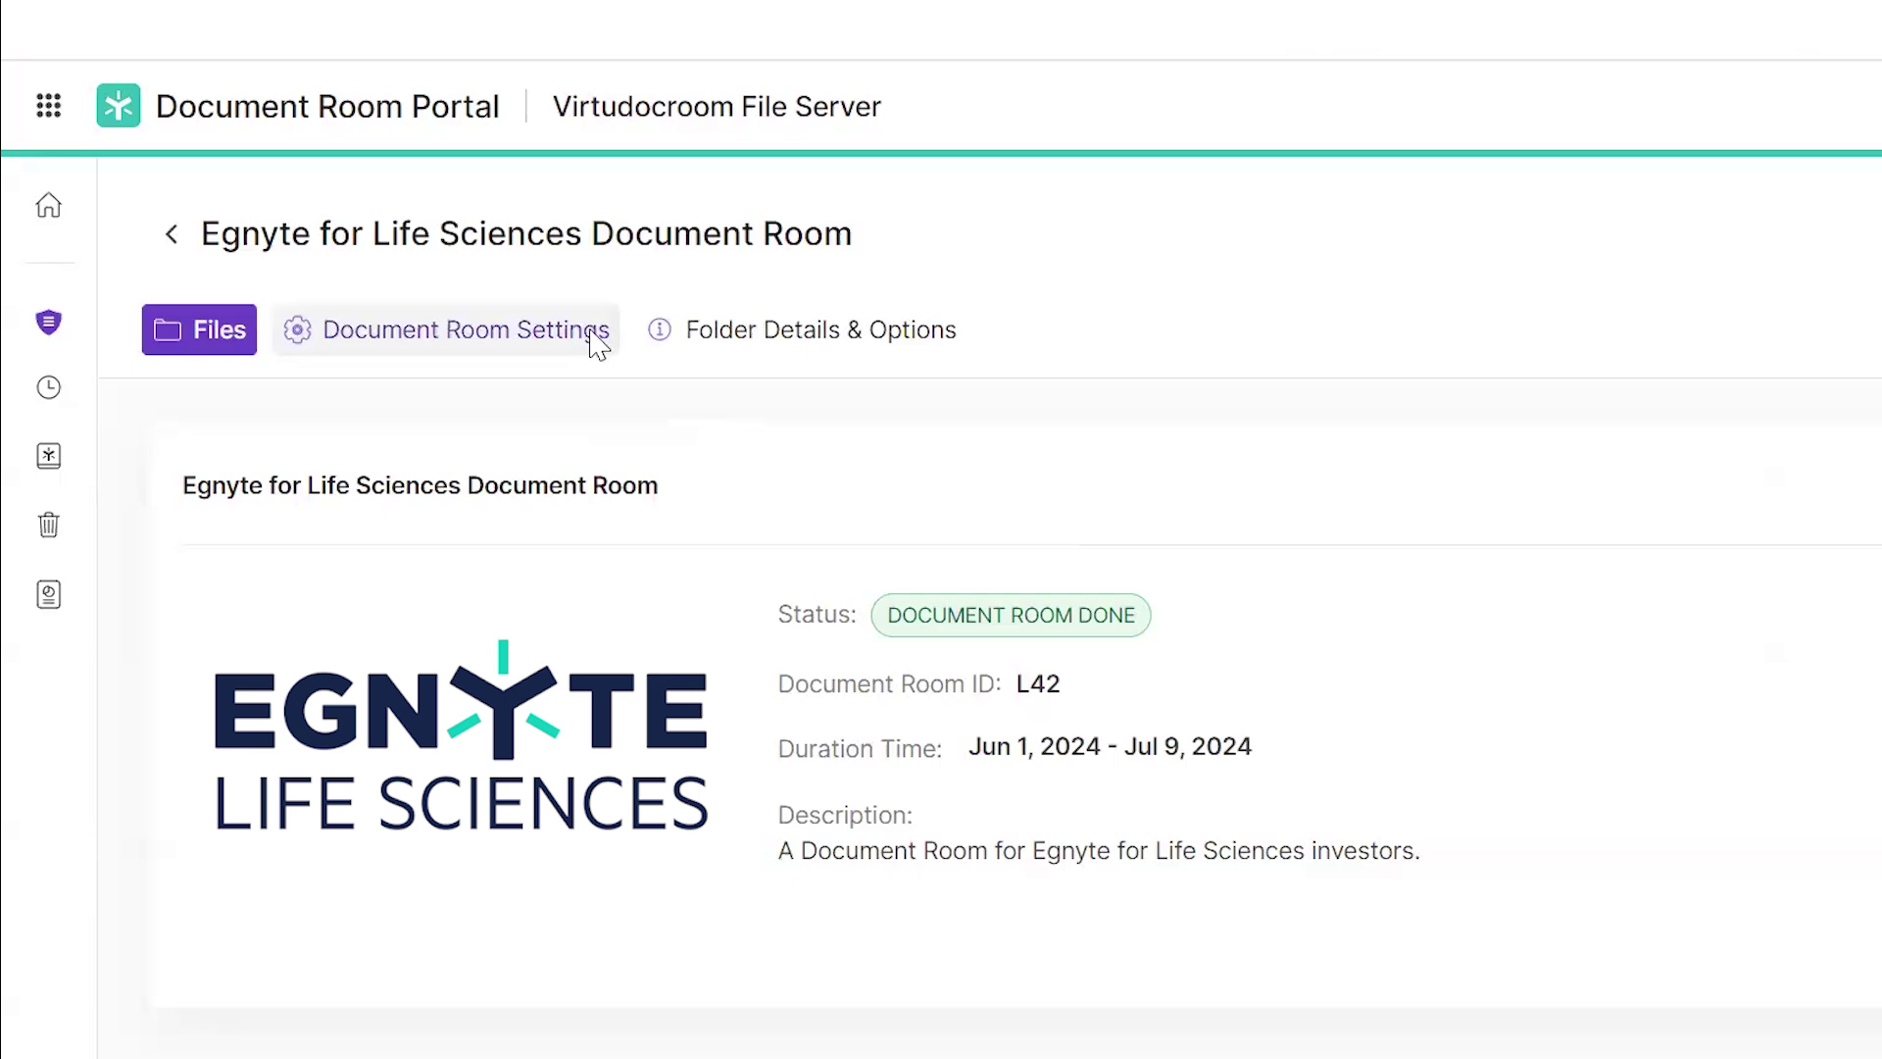
pyautogui.click(595, 338)
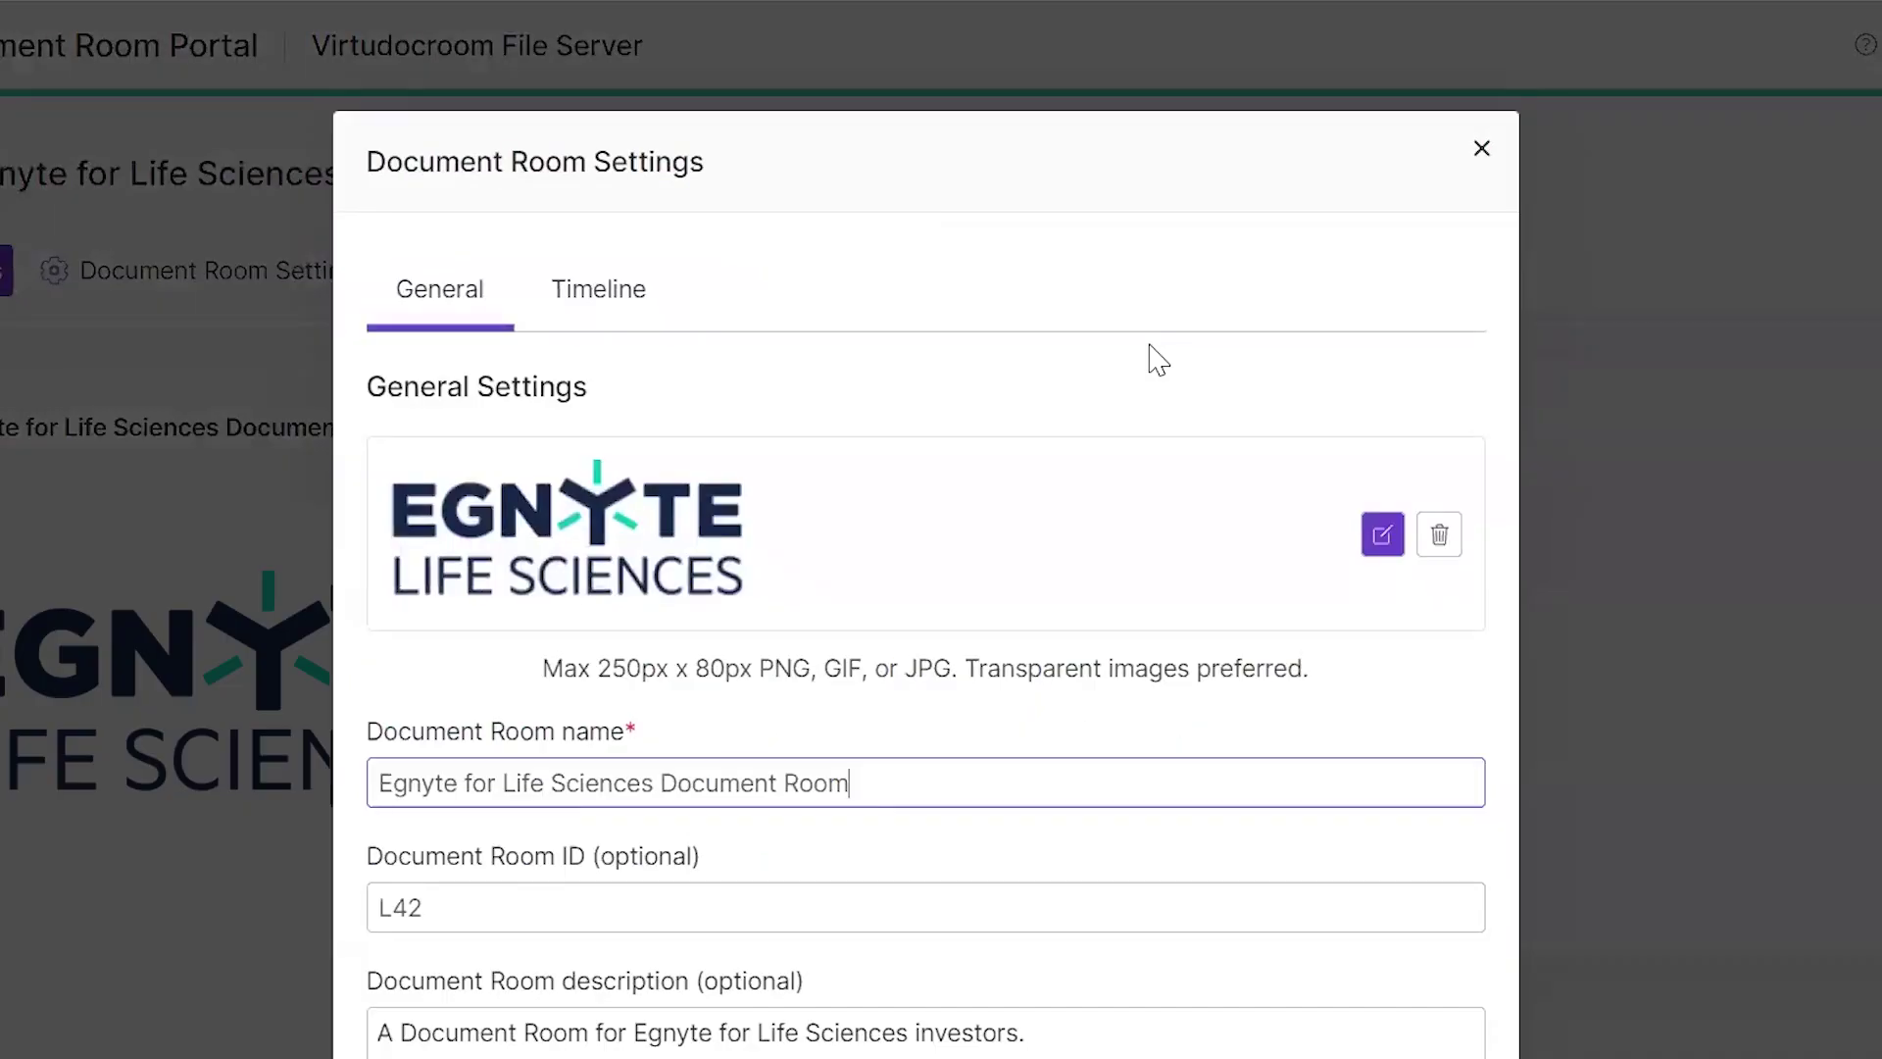
pyautogui.scroll(-4, 1157, 360)
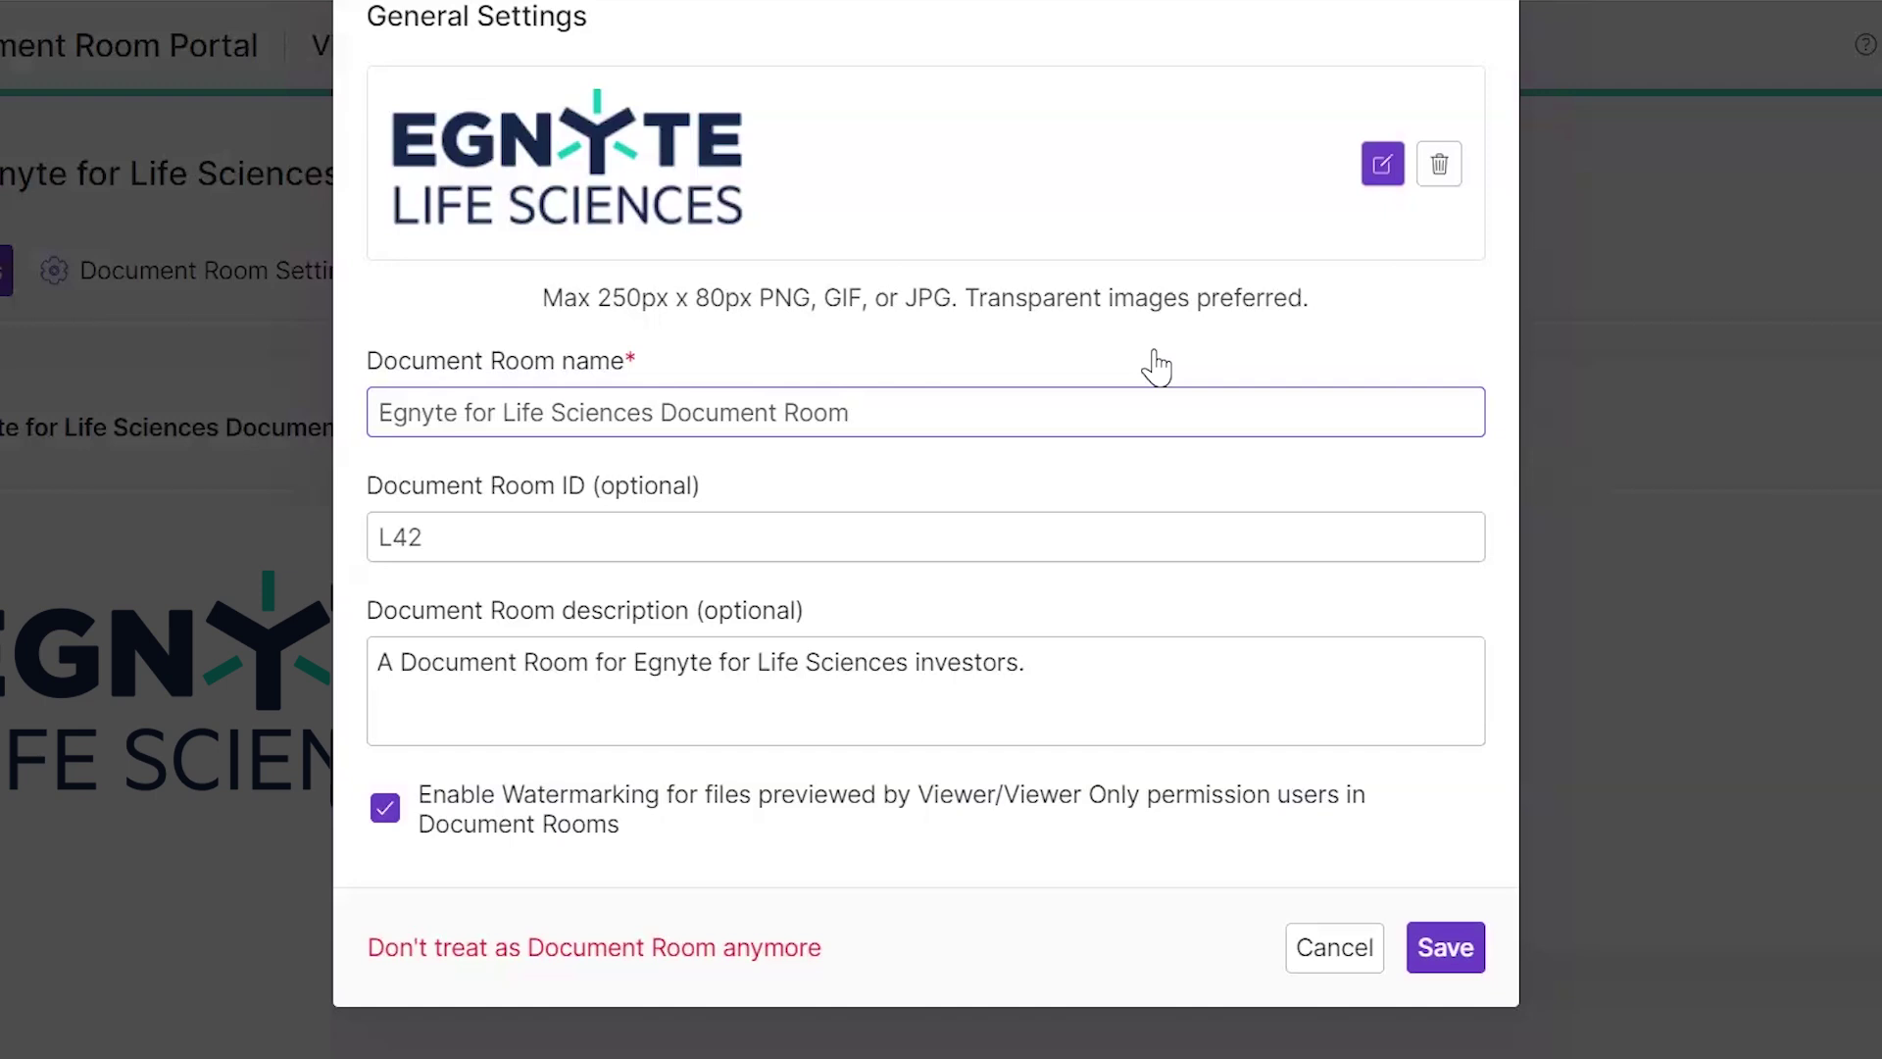
pyautogui.scroll(4, 1127, 368)
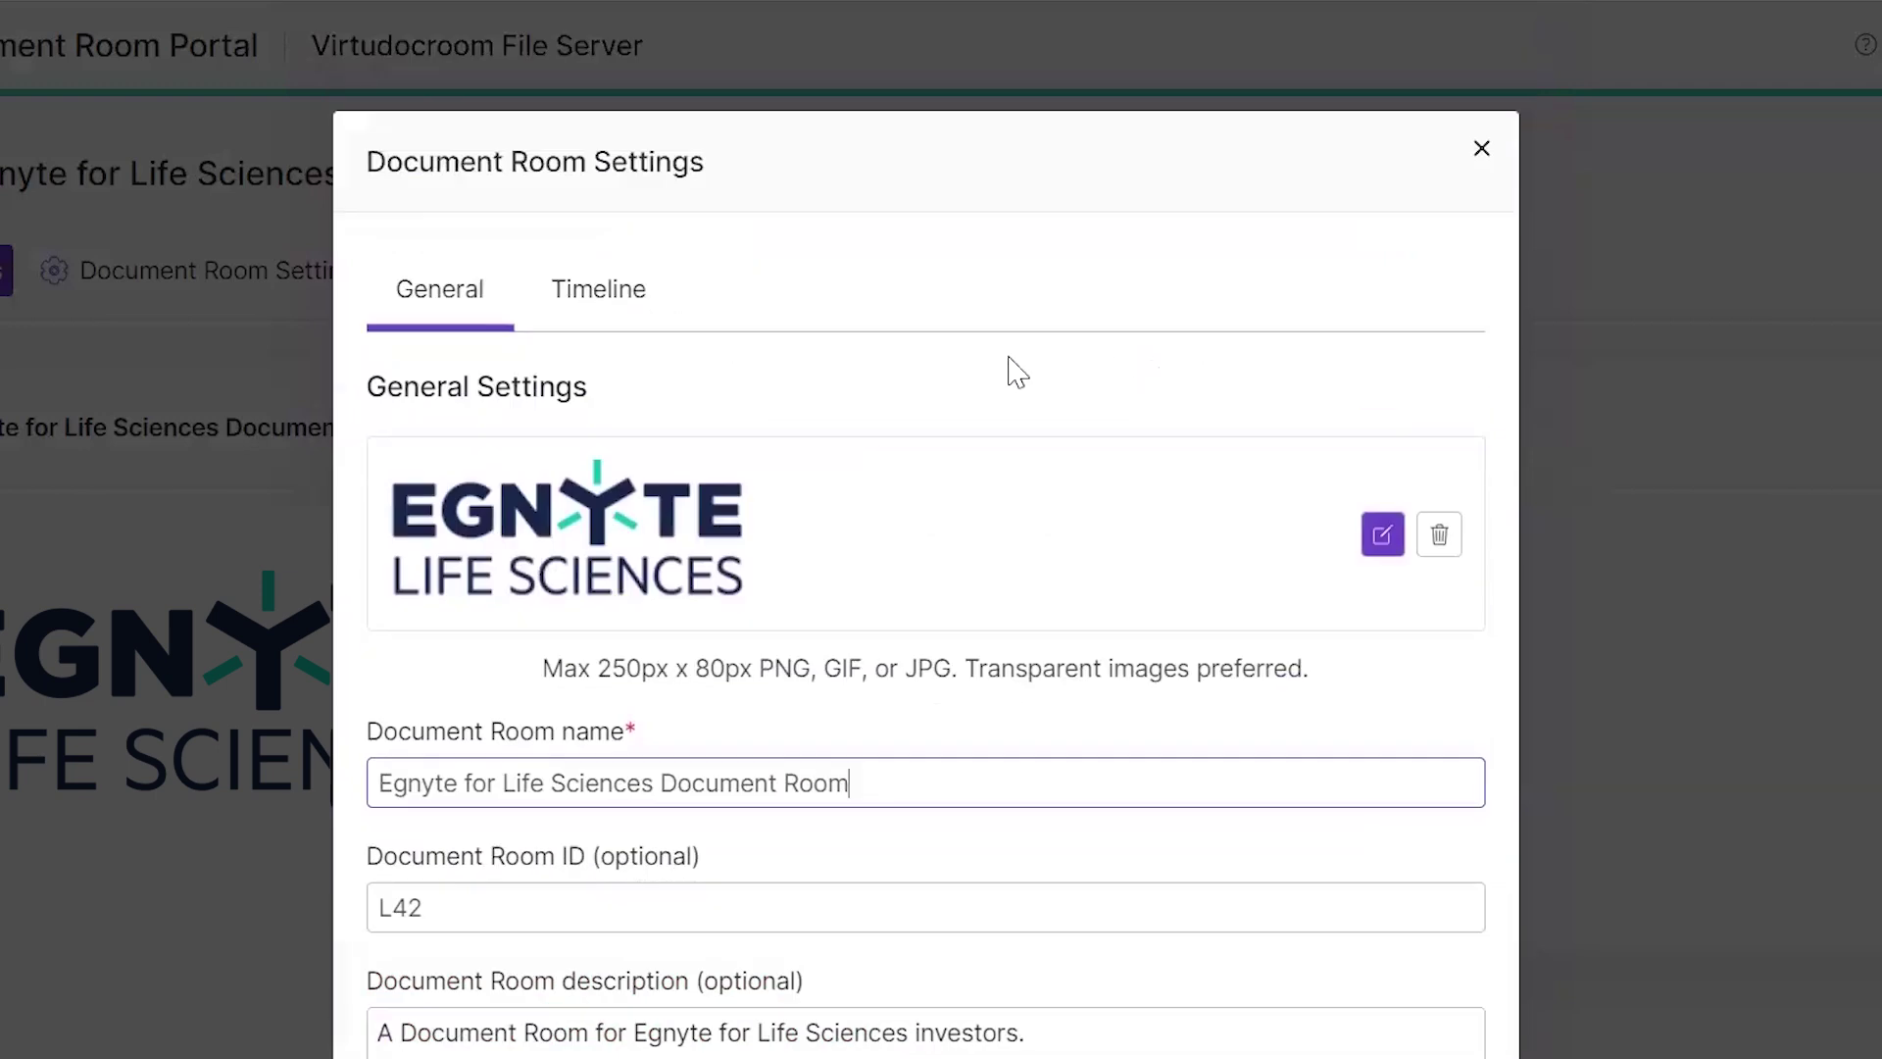
# Step: On the Timeline tab, keep status Done, enable clean-up after saving as Done, and save
pyautogui.click(630, 306)
pyautogui.scroll(-1, 1239, 340)
pyautogui.click(1171, 485)
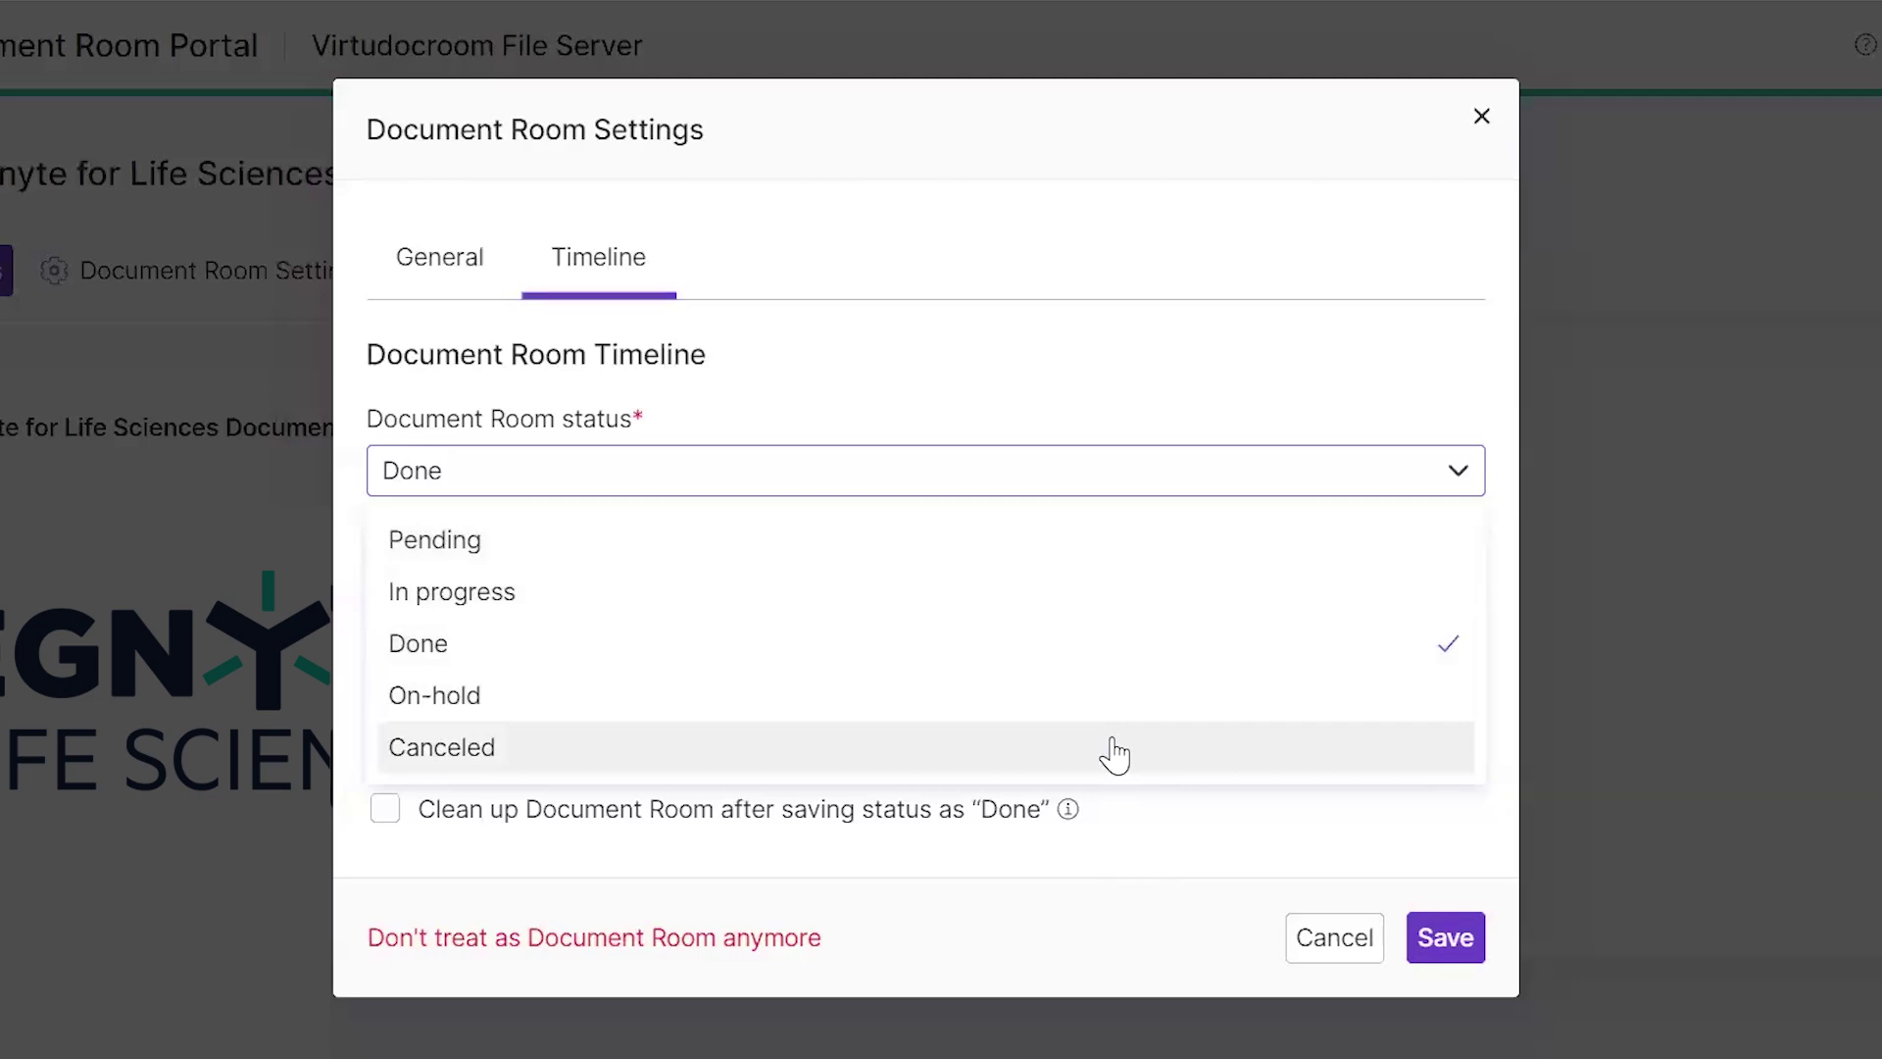
pyautogui.click(1113, 649)
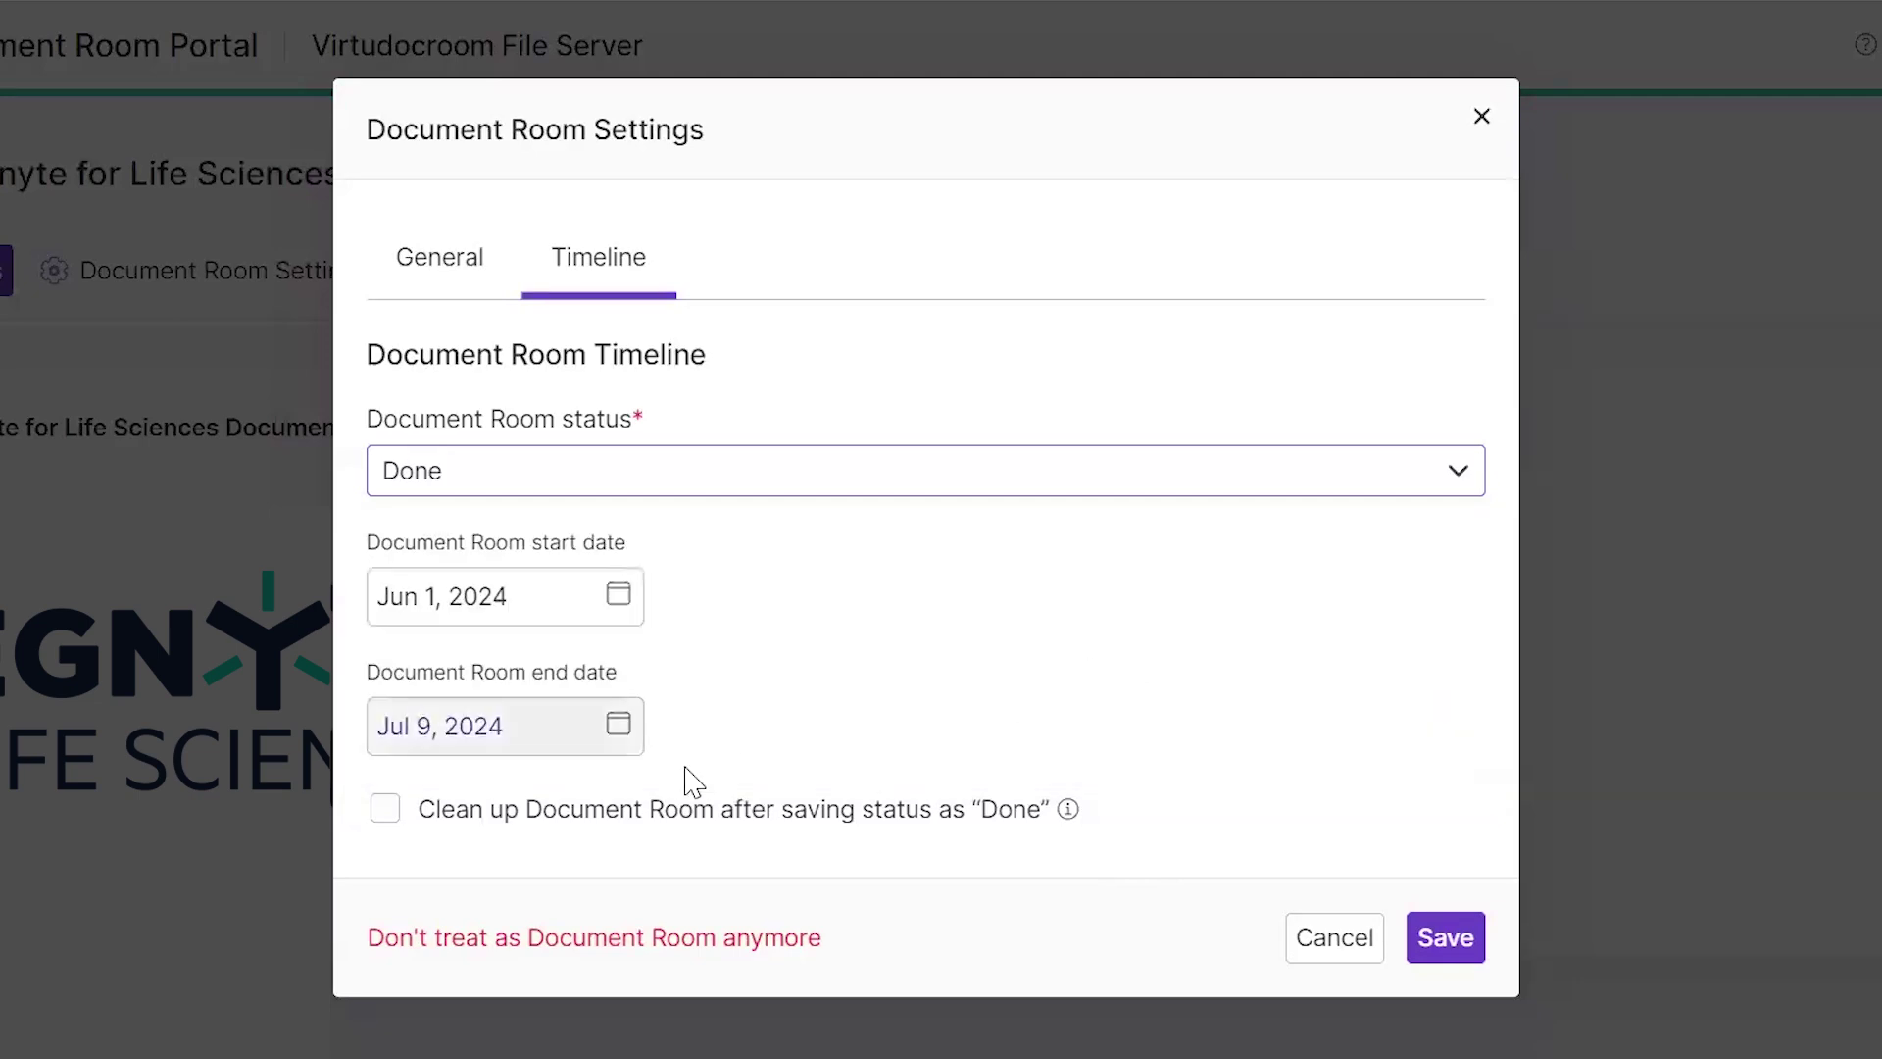
pyautogui.click(587, 824)
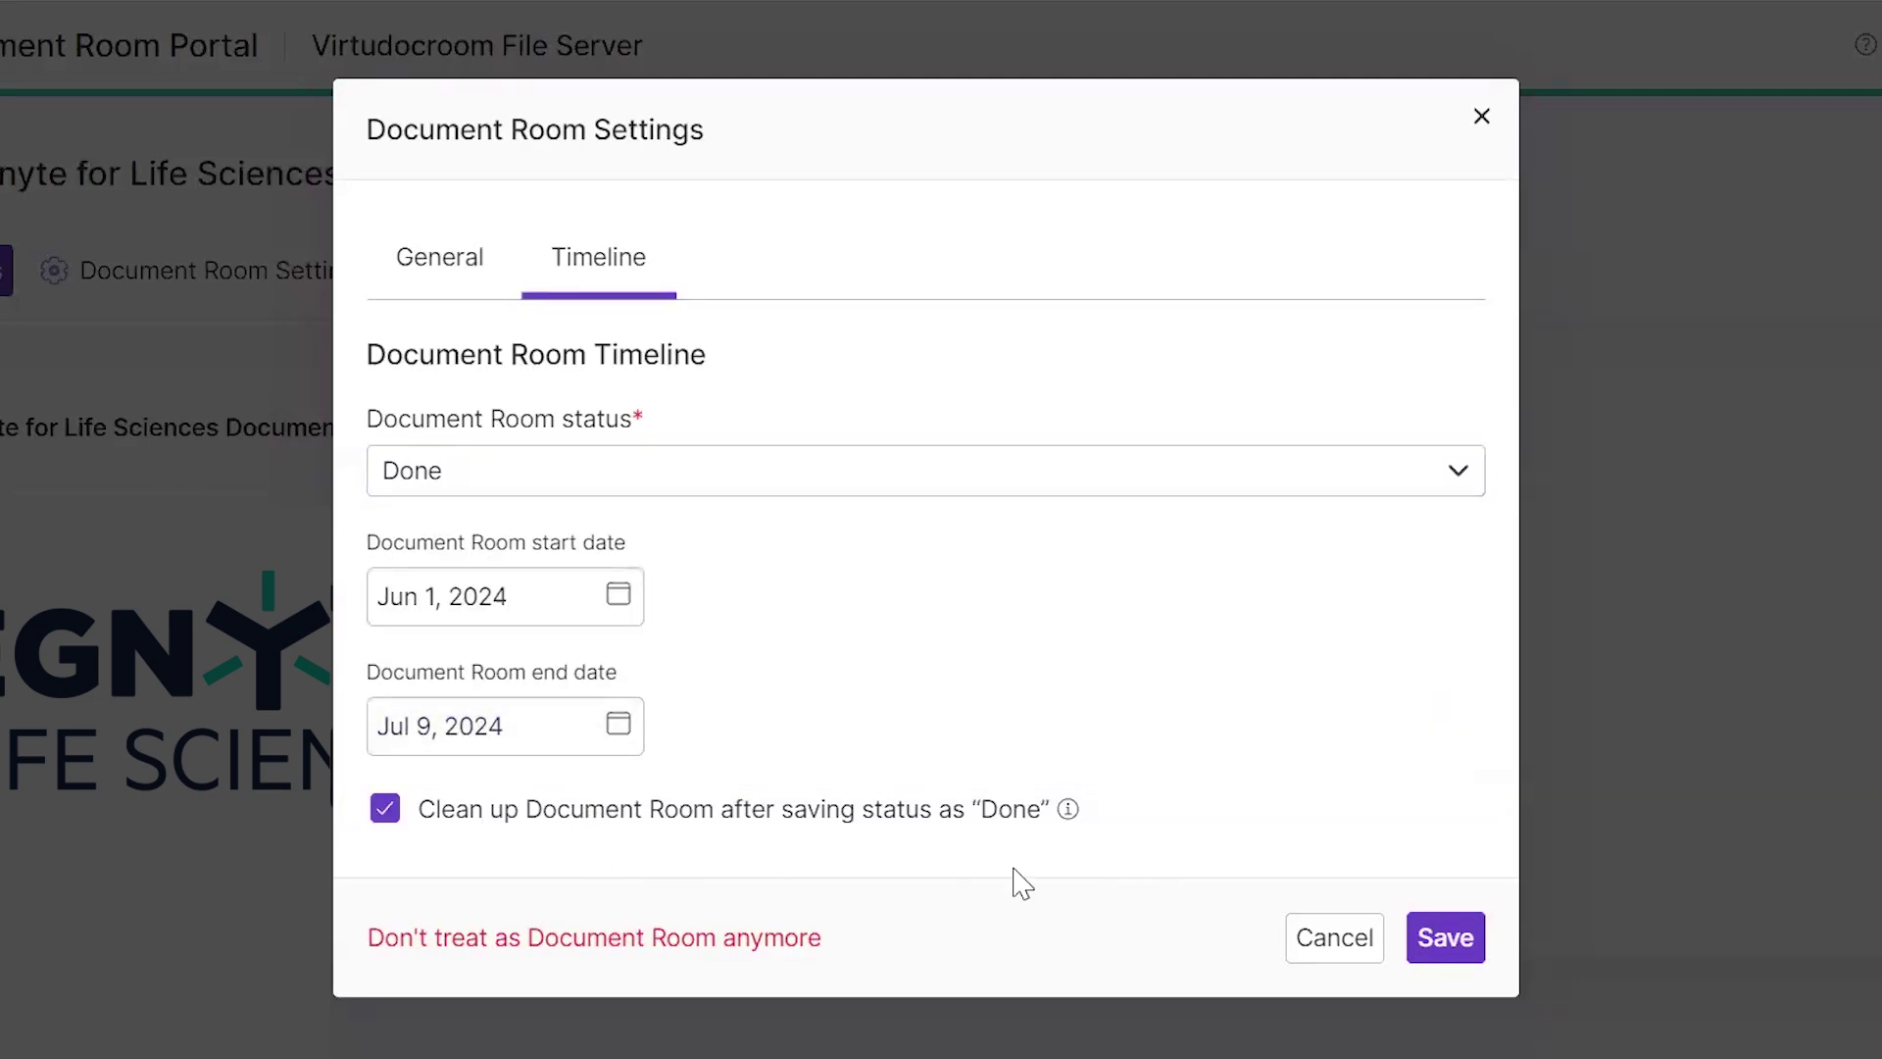
pyautogui.click(1447, 941)
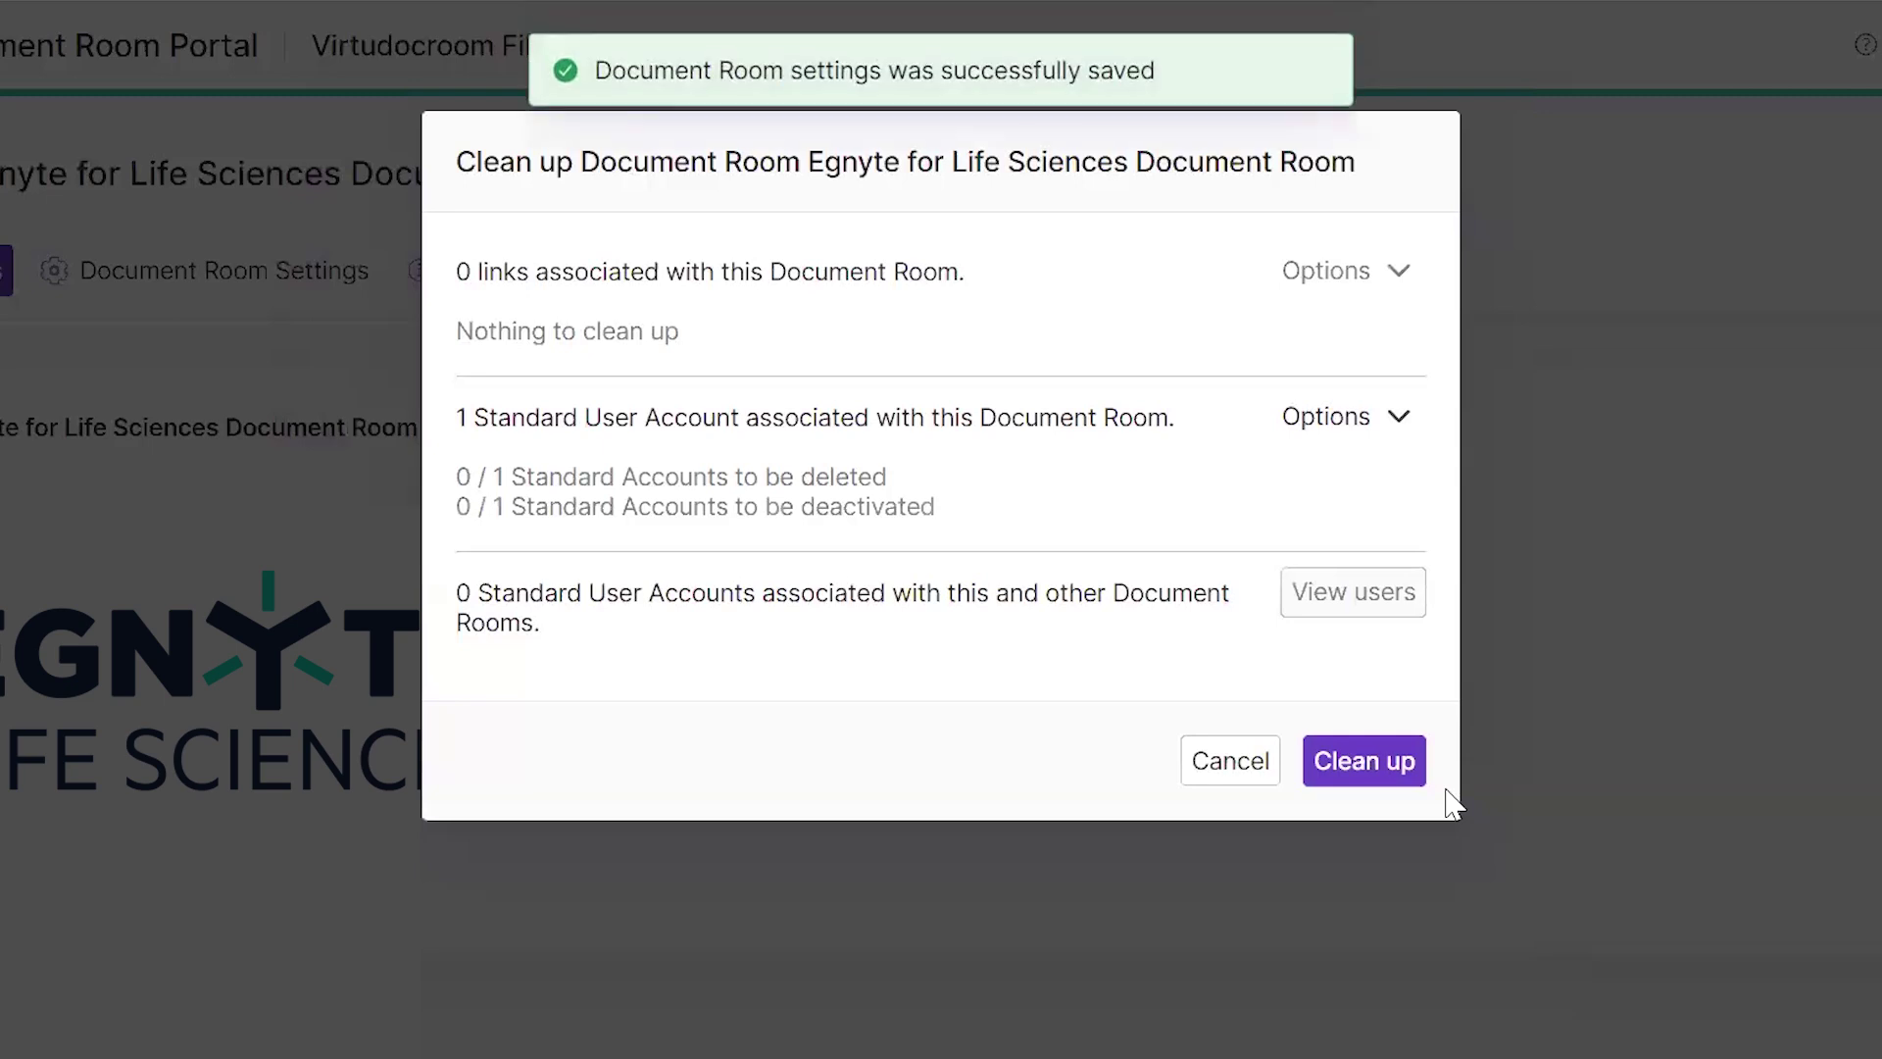
# Step: Dismiss the clean-up summary and browse the room's numbered folders from 1. Corporate Overview
pyautogui.click(1412, 775)
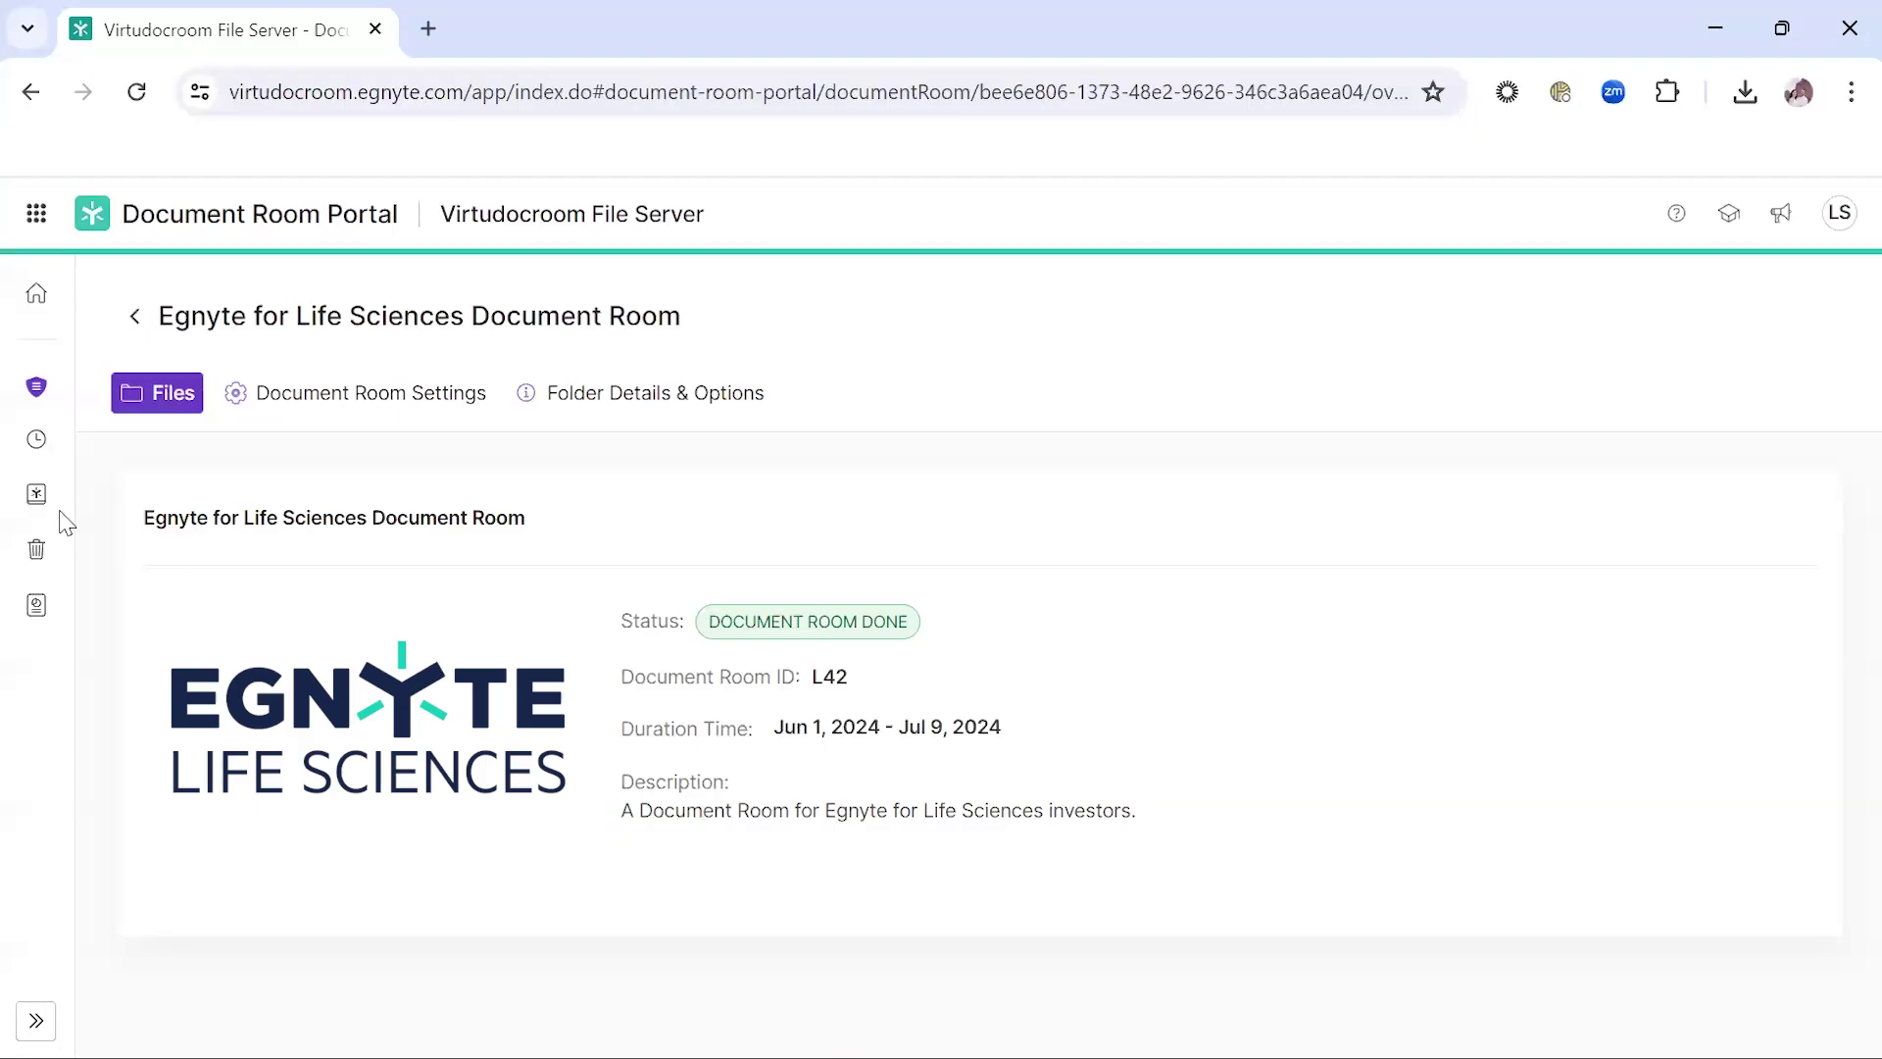
pyautogui.click(36, 493)
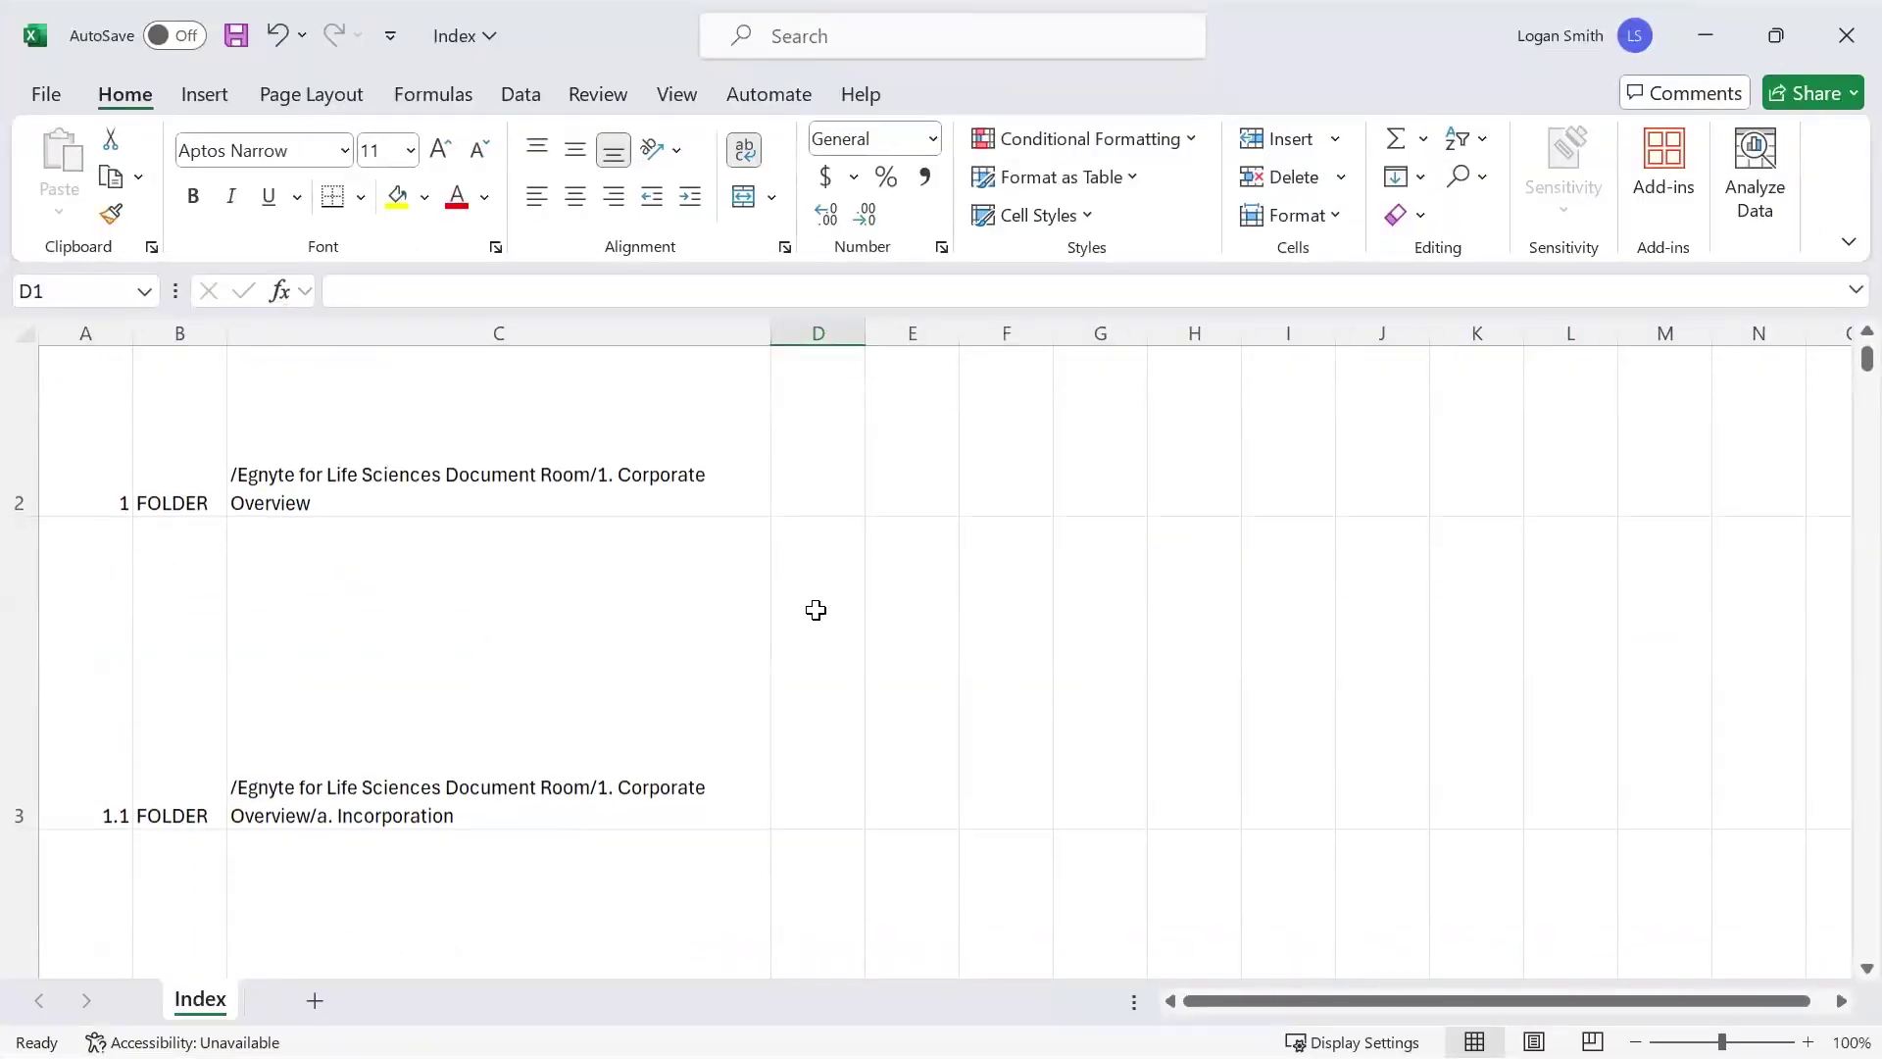
pyautogui.scroll(-5, 816, 616)
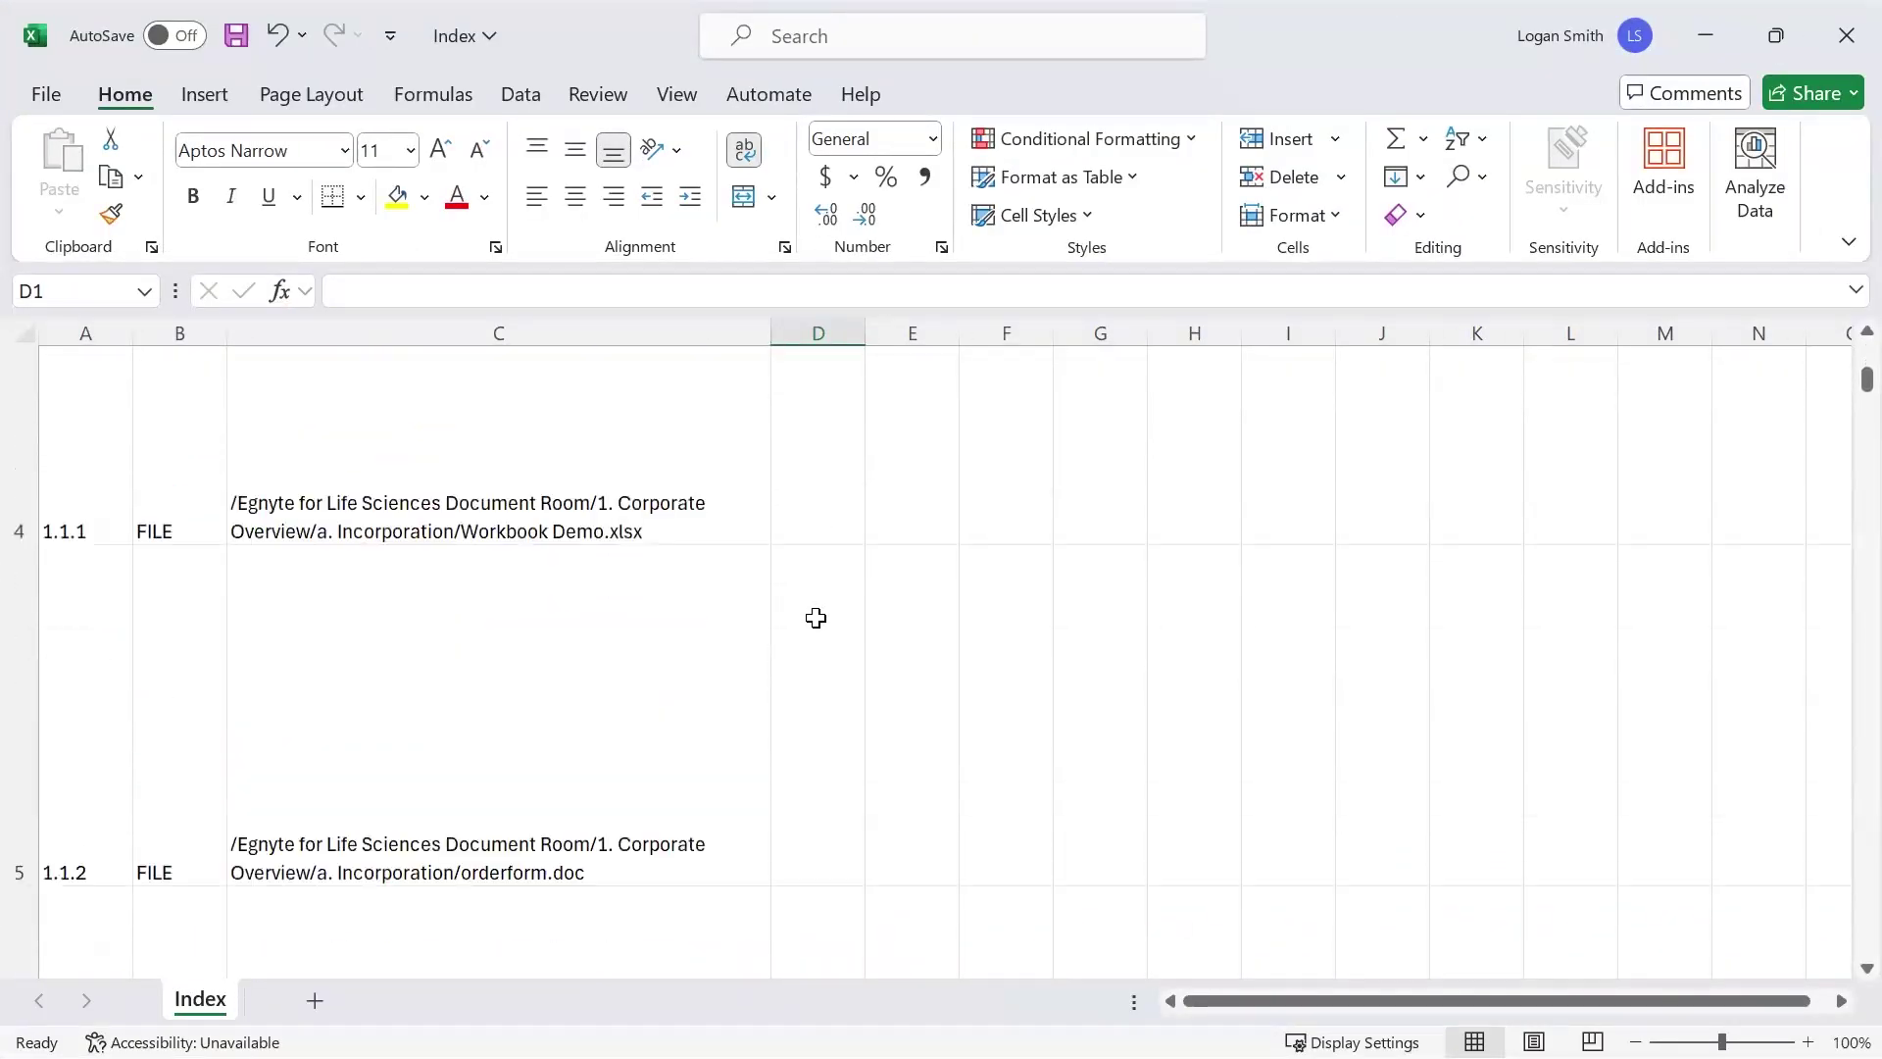
pyautogui.scroll(-3, 821, 644)
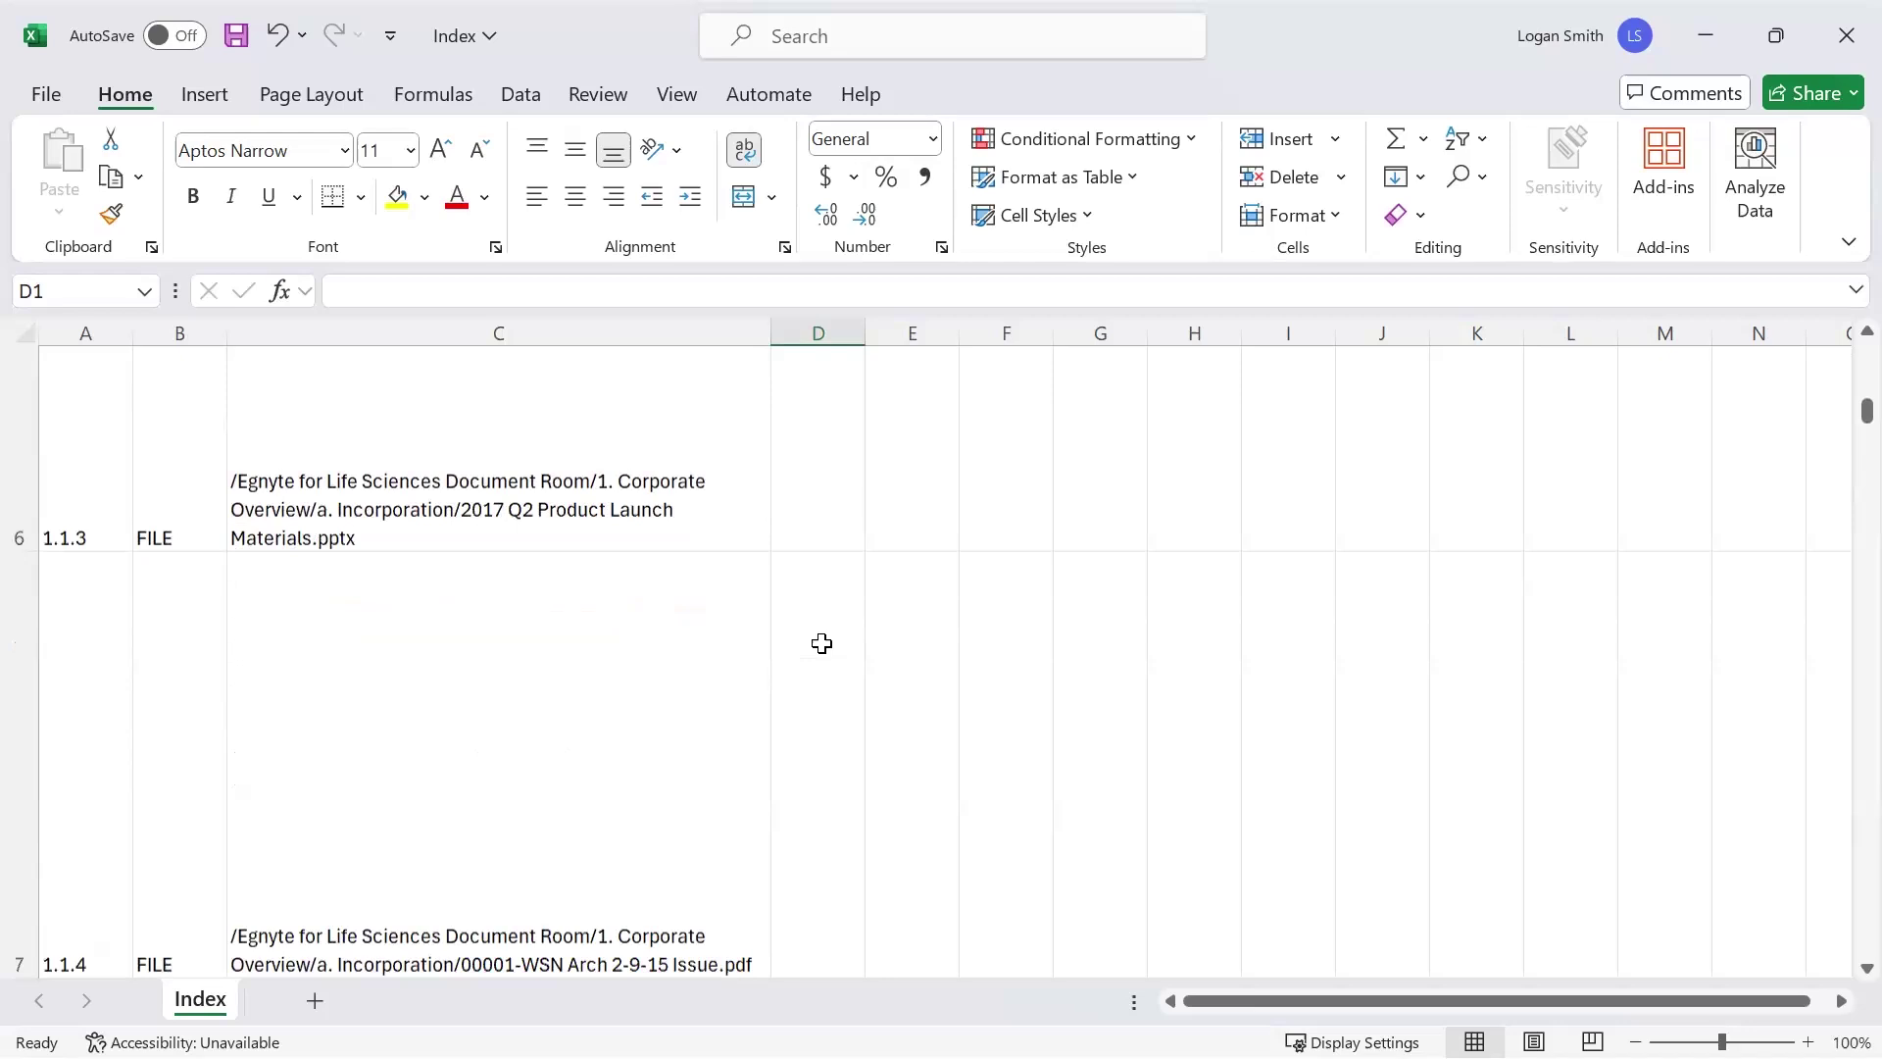
# Step: Open the folder permissions of 1. Corporate Overview in the document room
pyautogui.click(1702, 43)
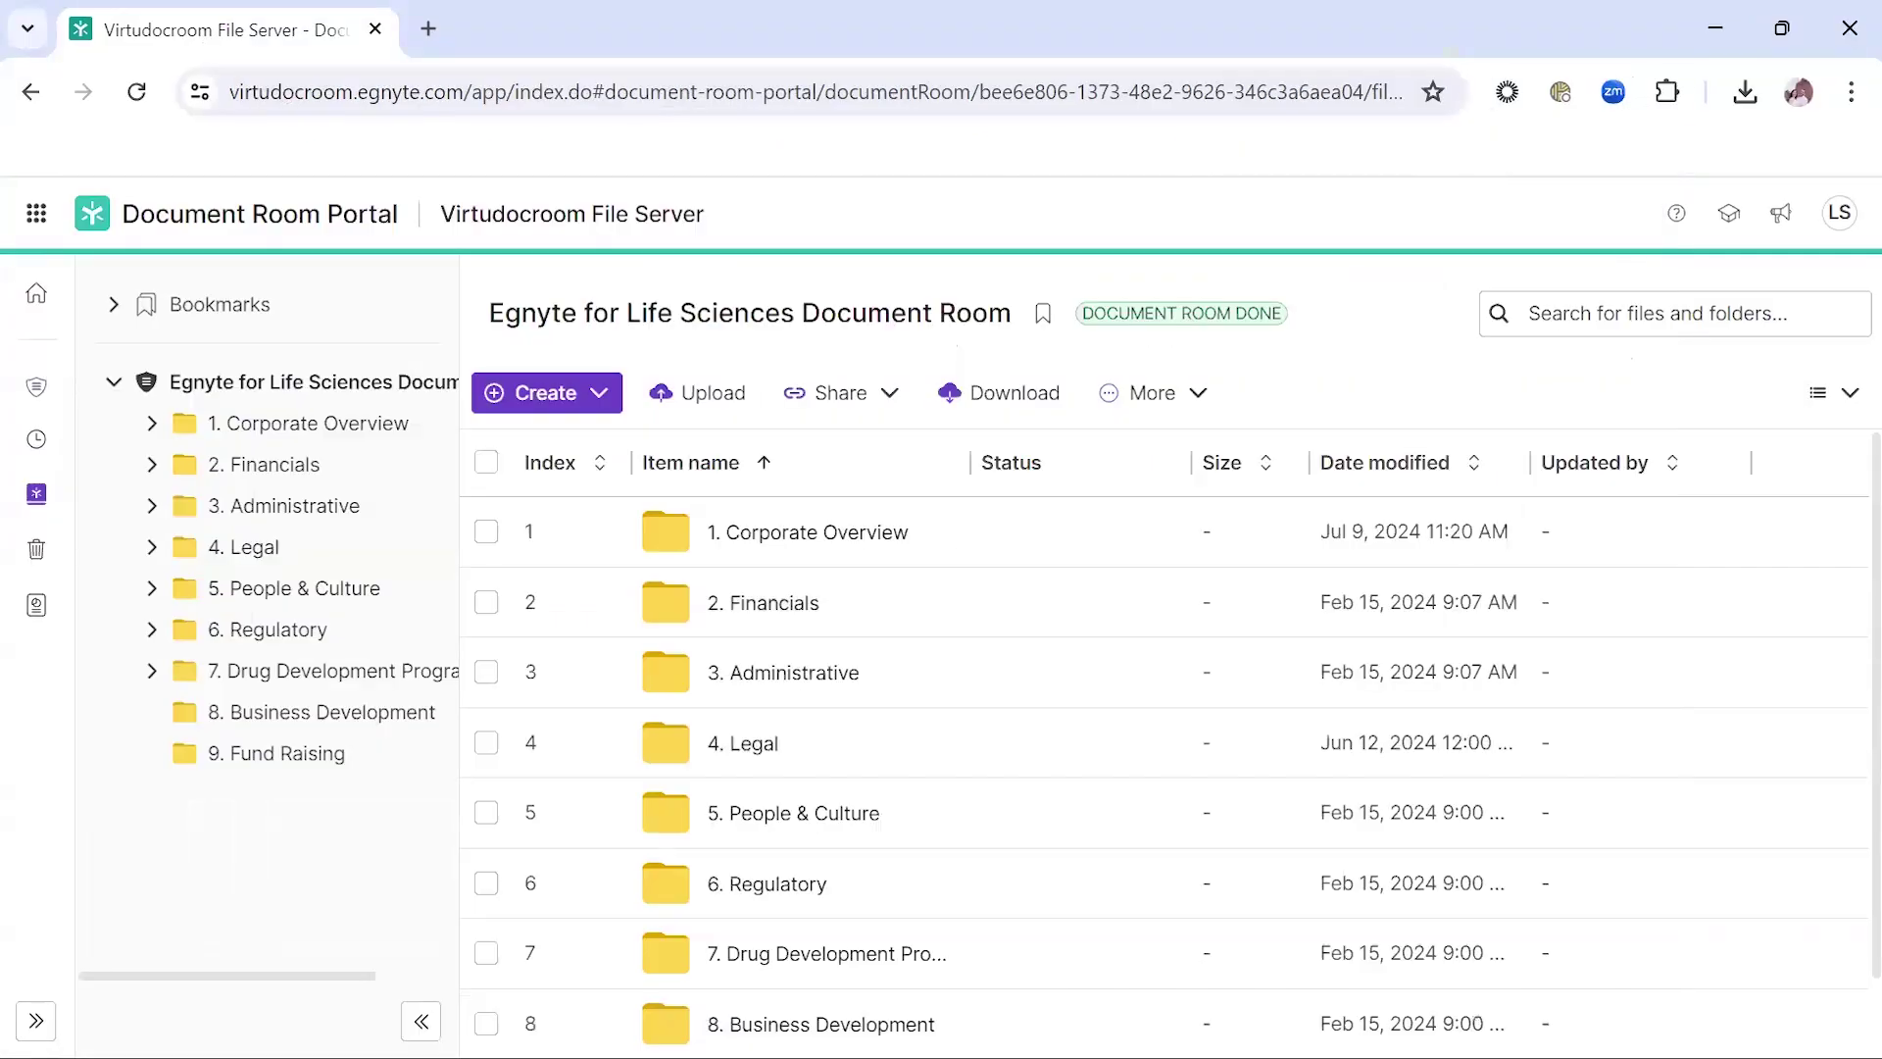
pyautogui.click(809, 532)
pyautogui.click(841, 393)
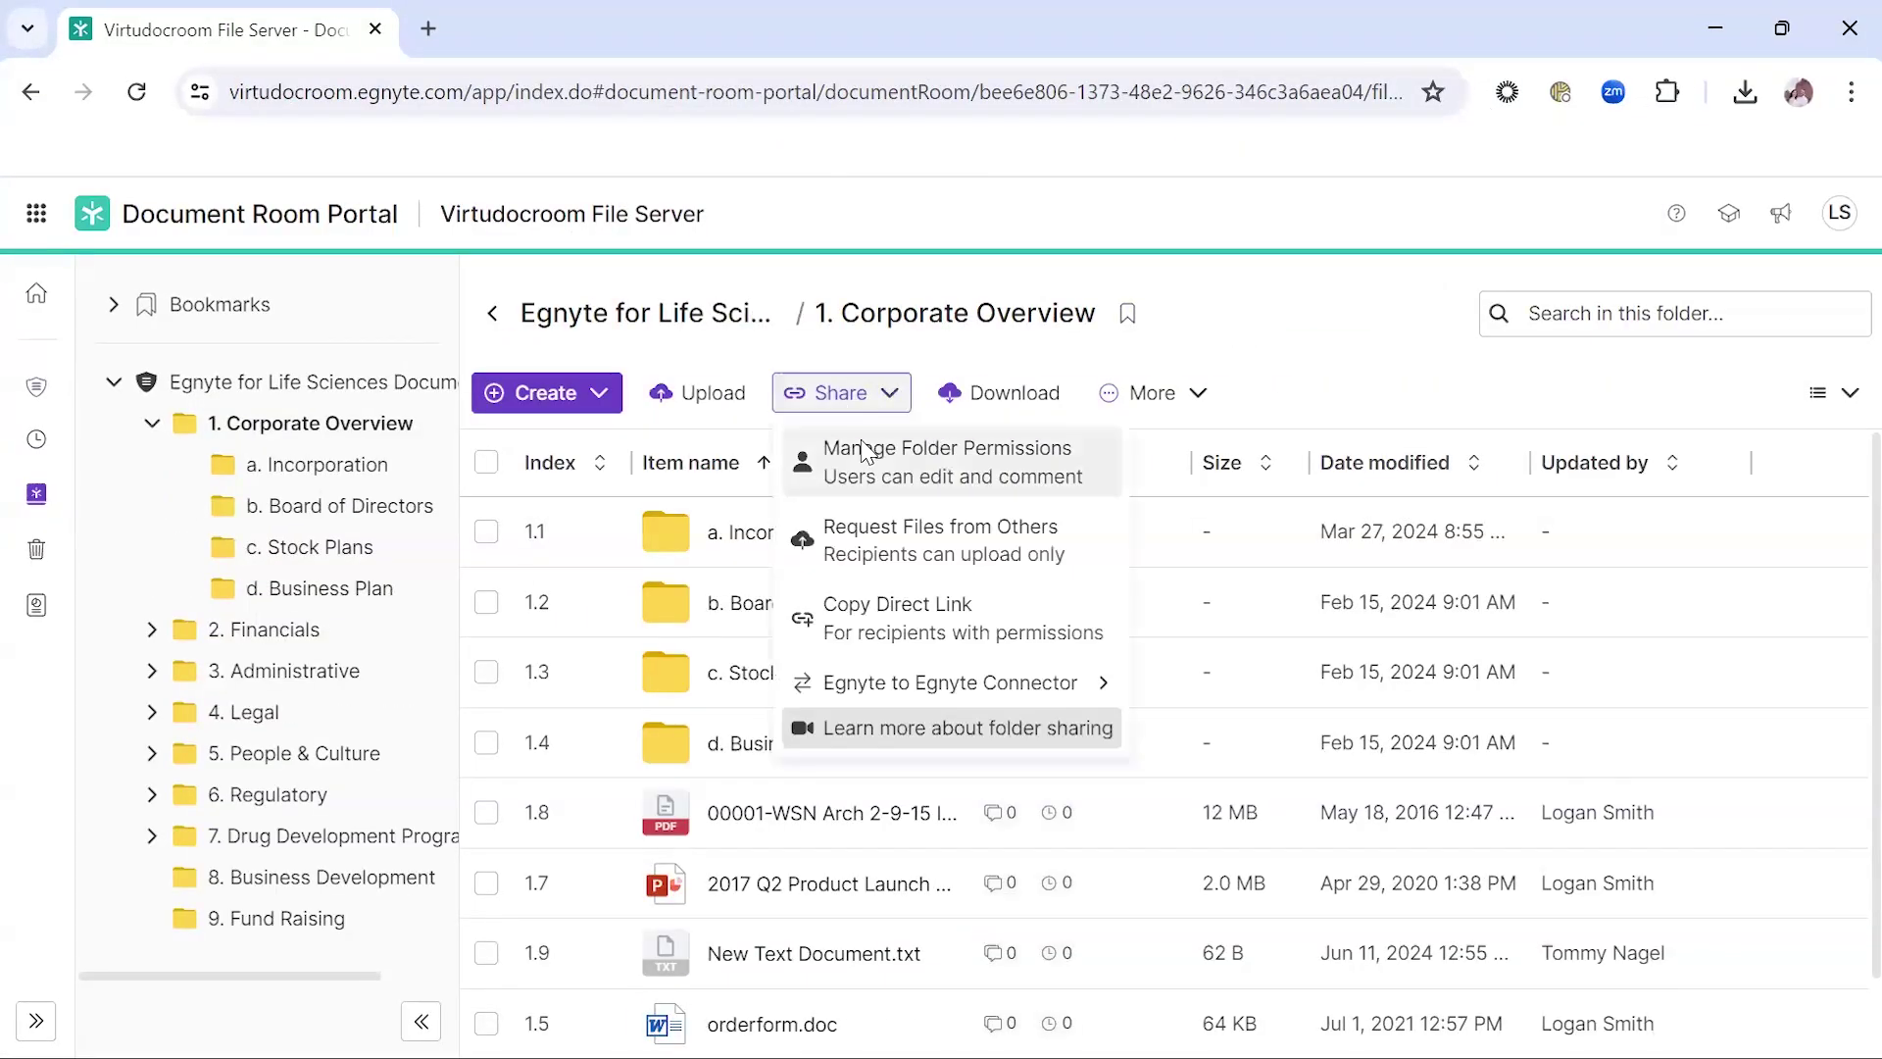
pyautogui.click(858, 460)
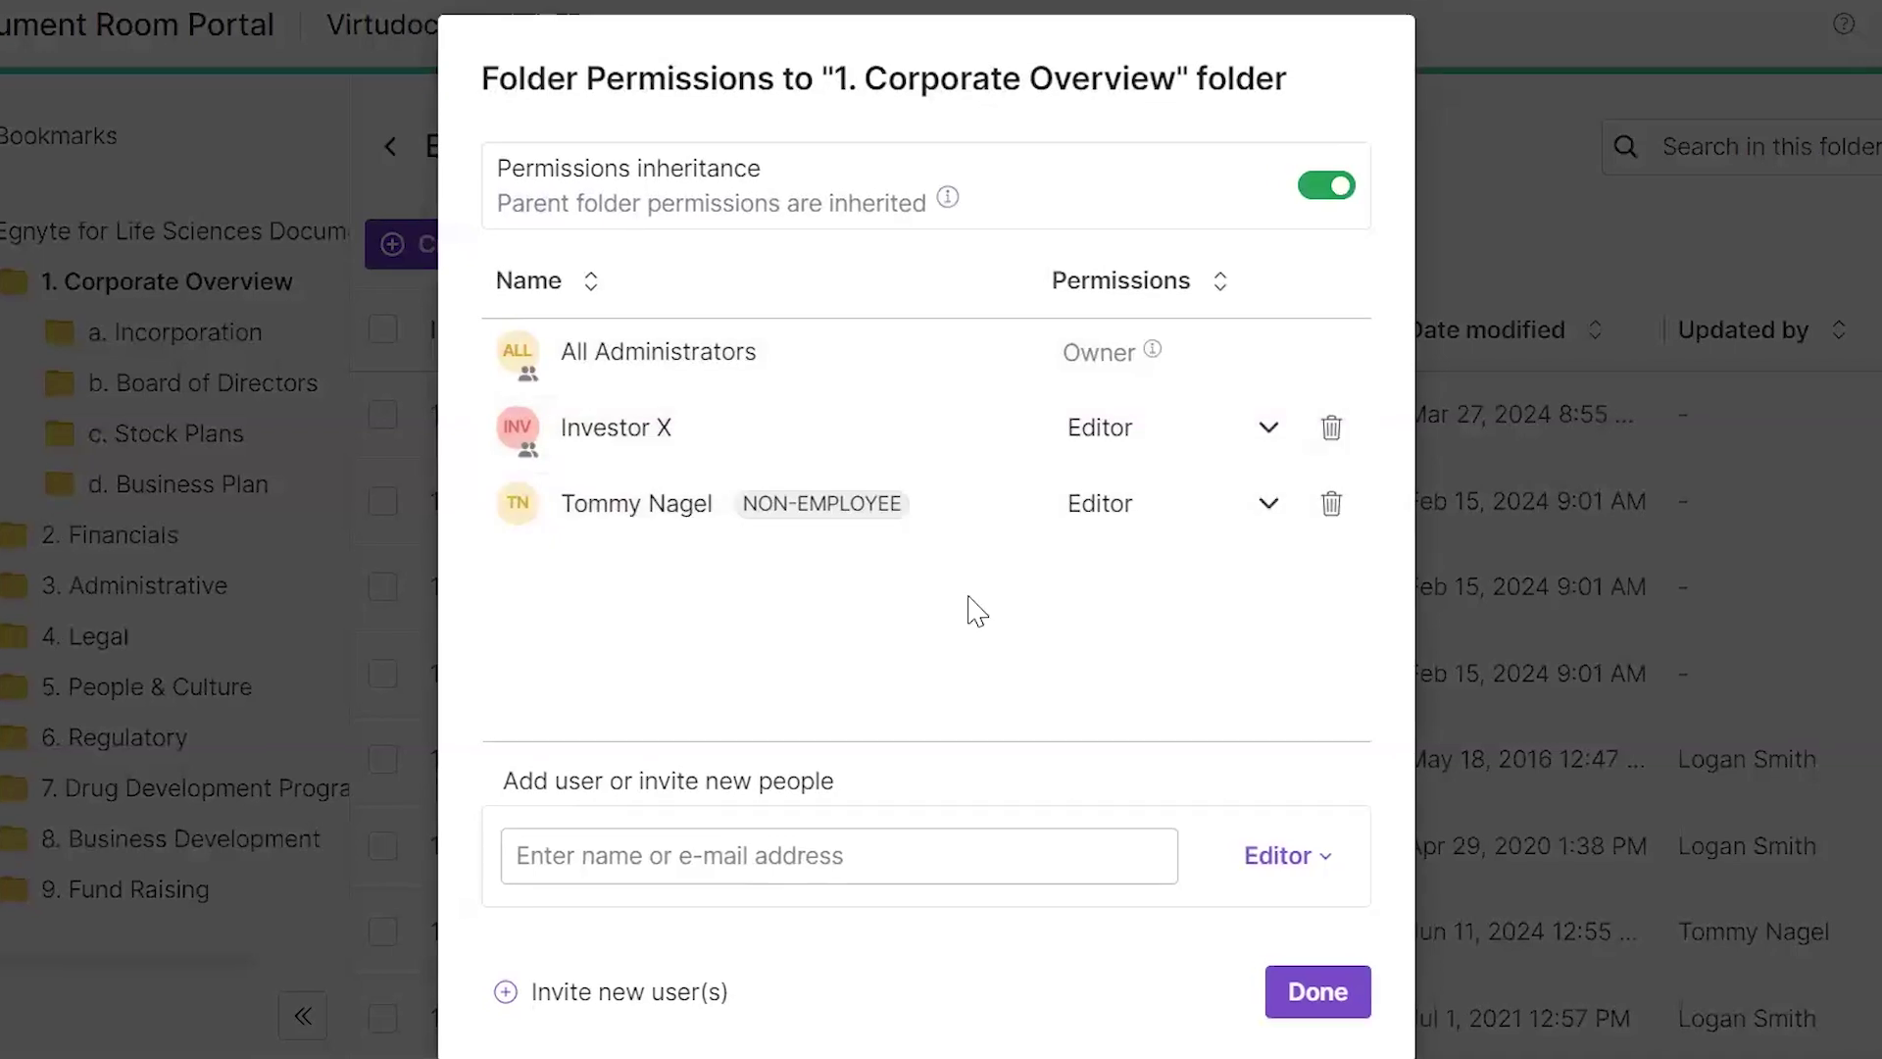
# Step: Draft an invitation with three invitee rows and a welcome message, then cancel and close permissions
pyautogui.click(726, 992)
pyautogui.click(305, 581)
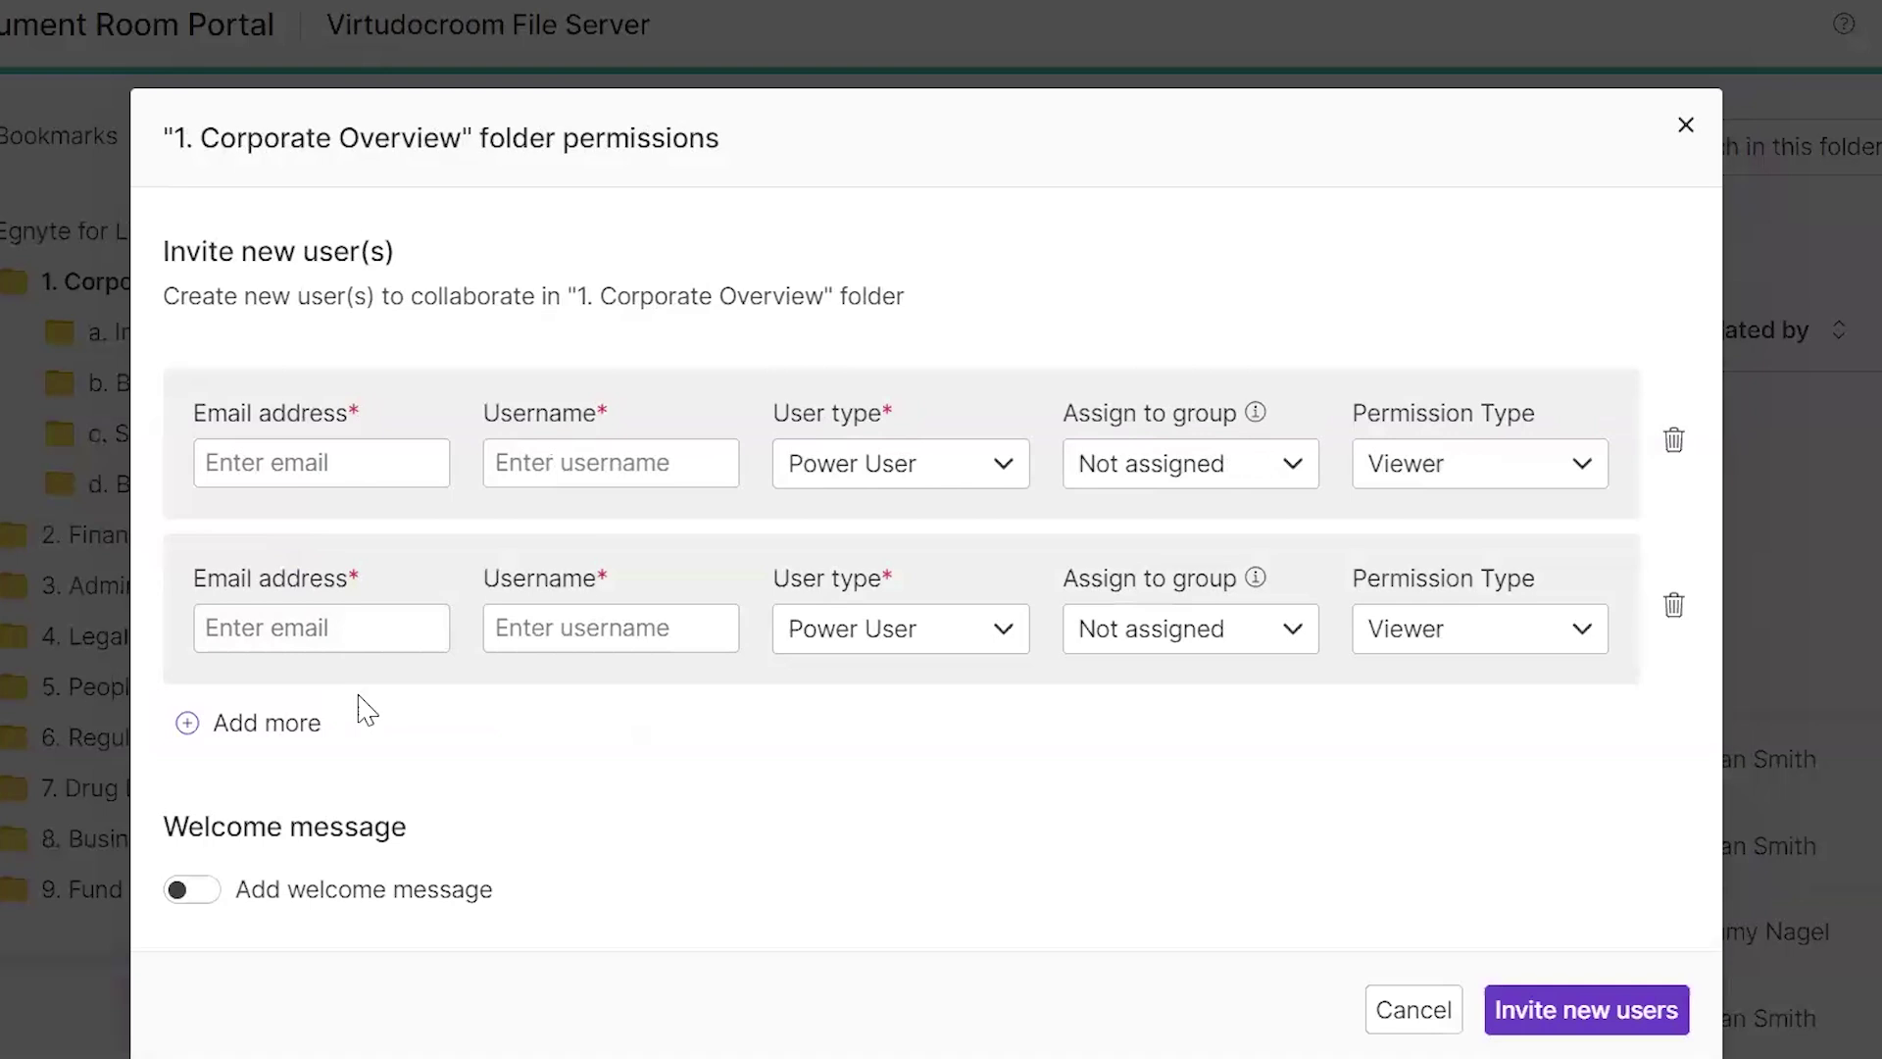
pyautogui.click(372, 721)
pyautogui.scroll(-2, 253, 843)
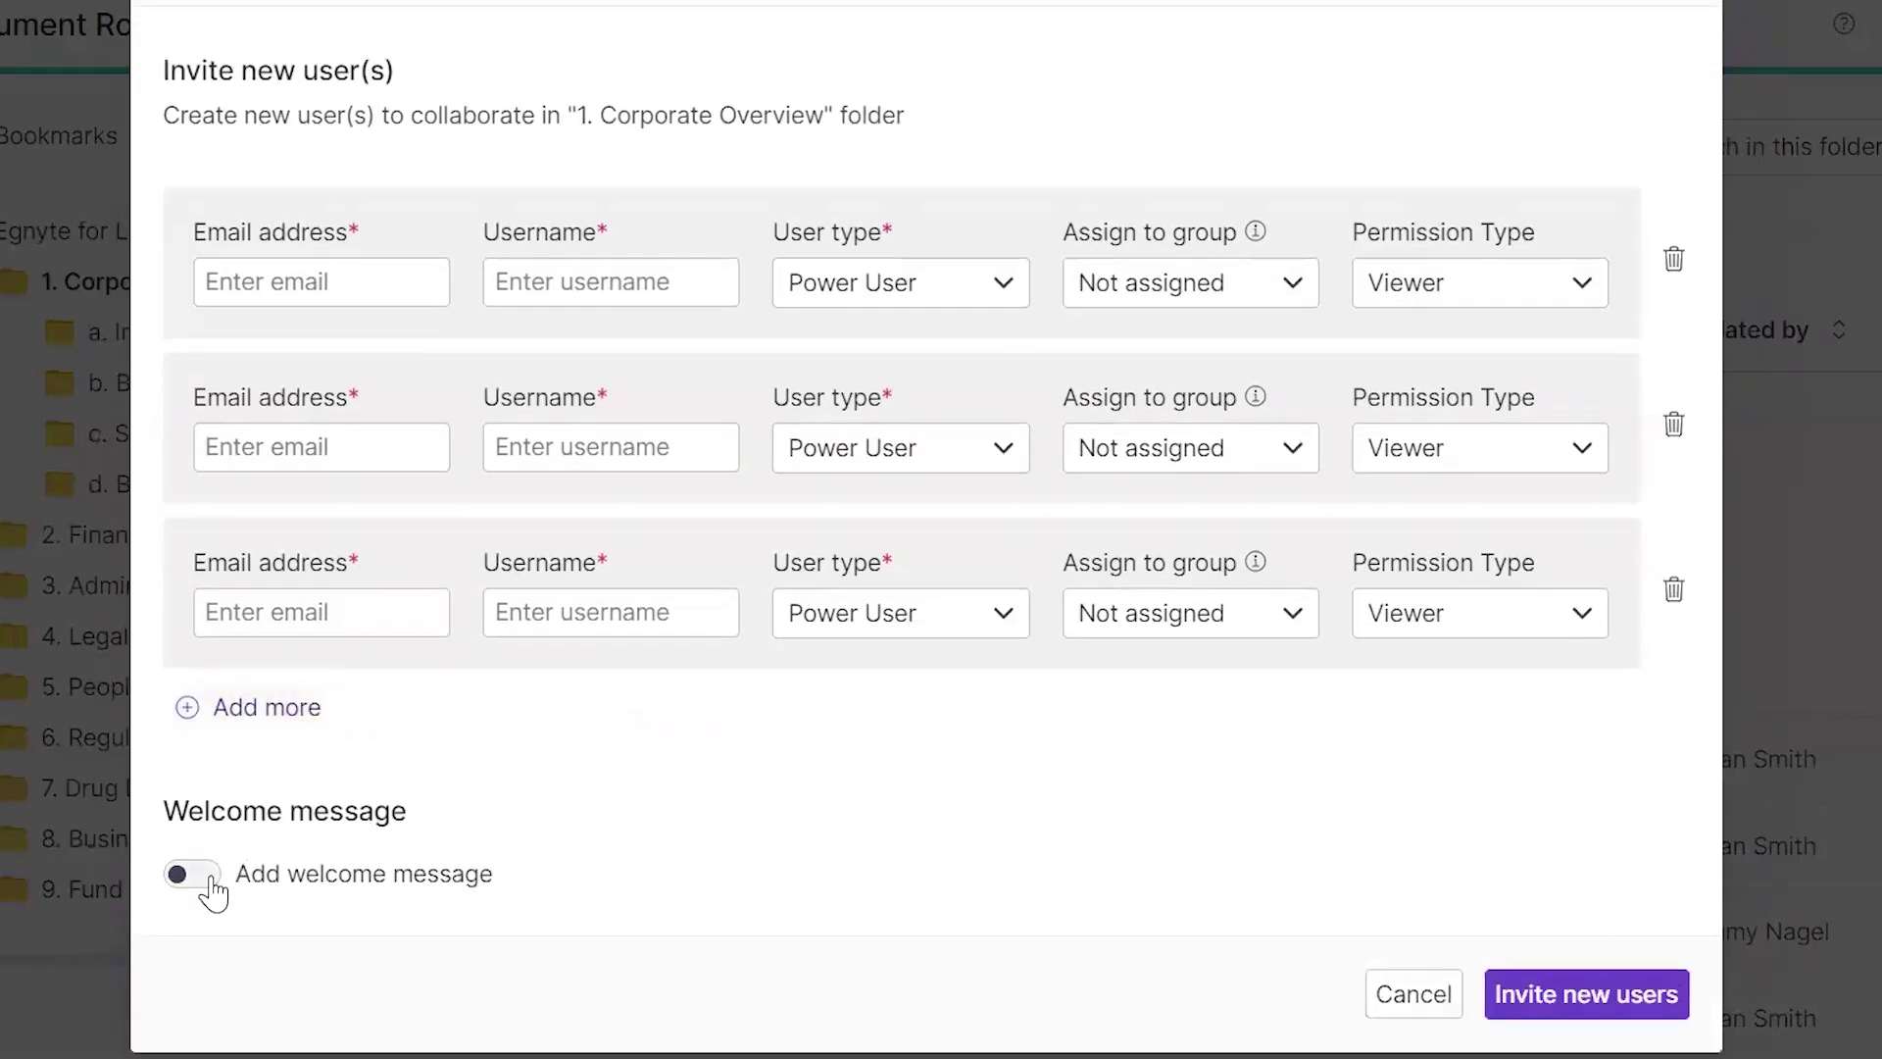
pyautogui.click(196, 874)
pyautogui.scroll(-3, 651, 803)
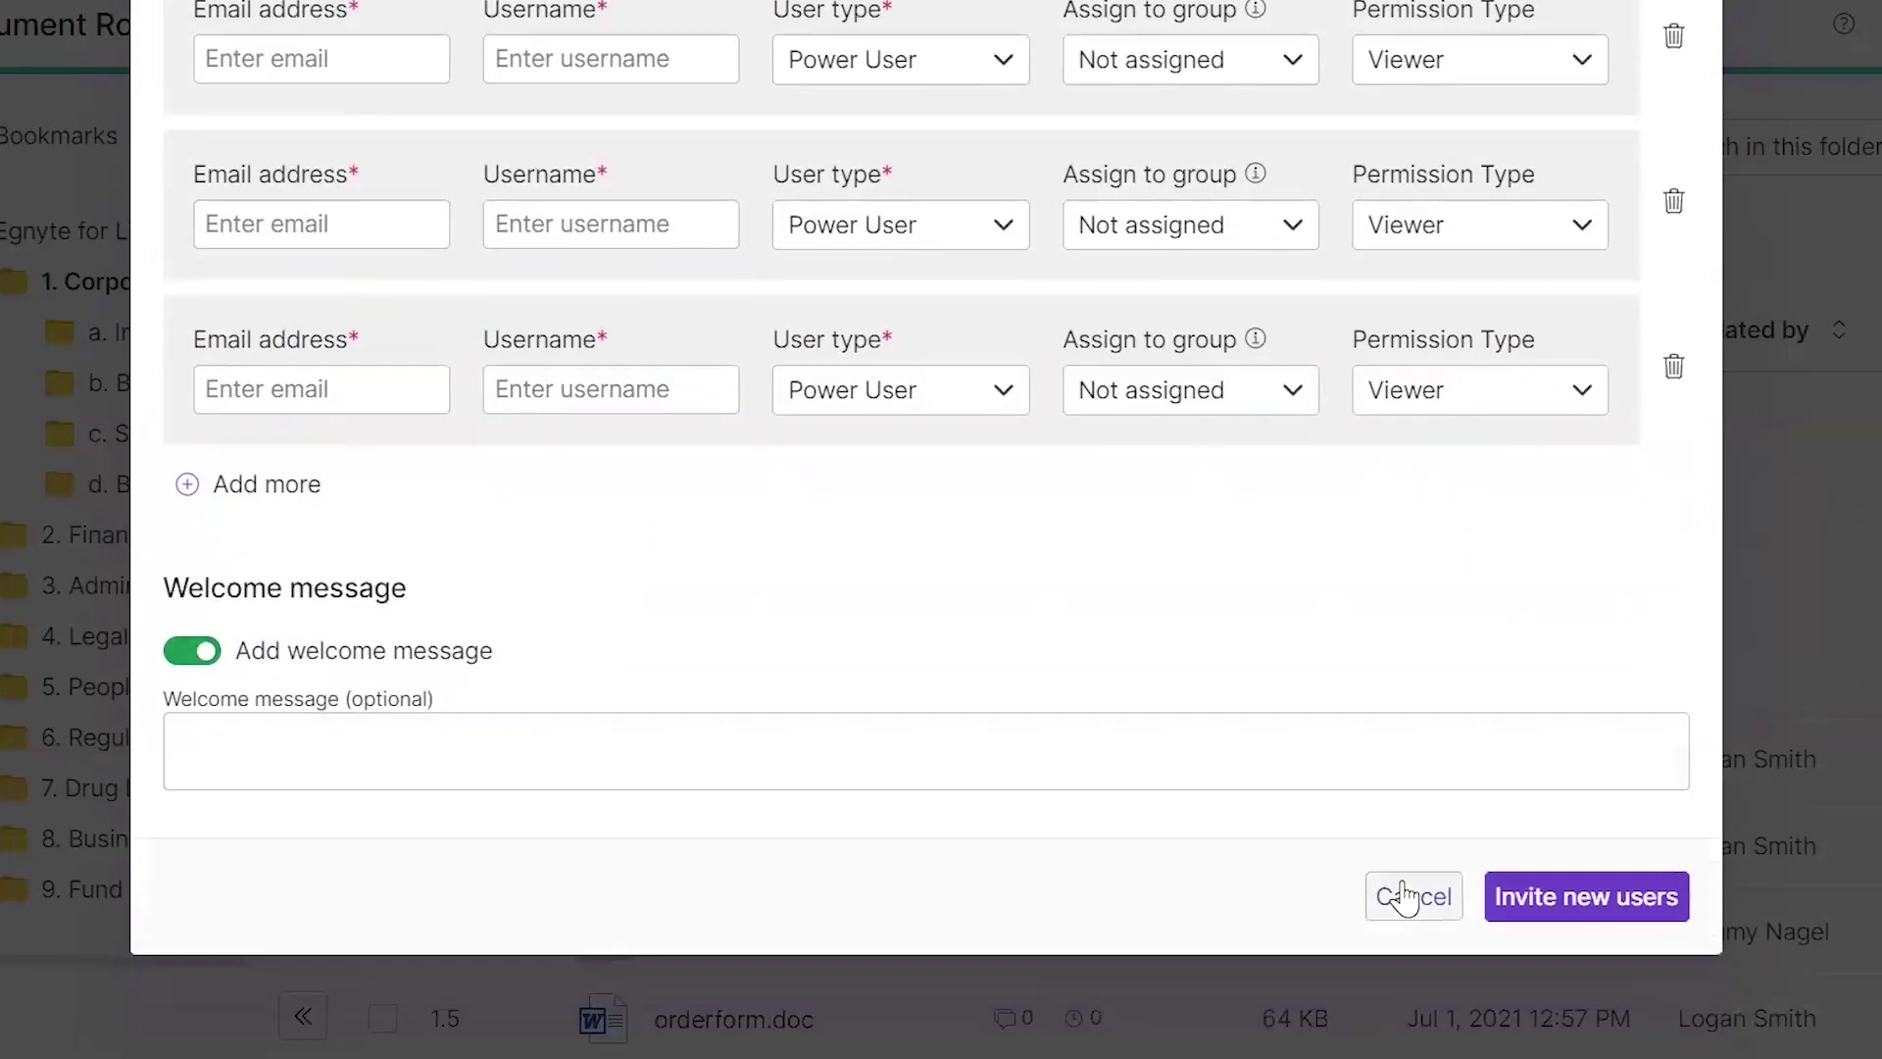
pyautogui.click(1402, 909)
pyautogui.click(1314, 971)
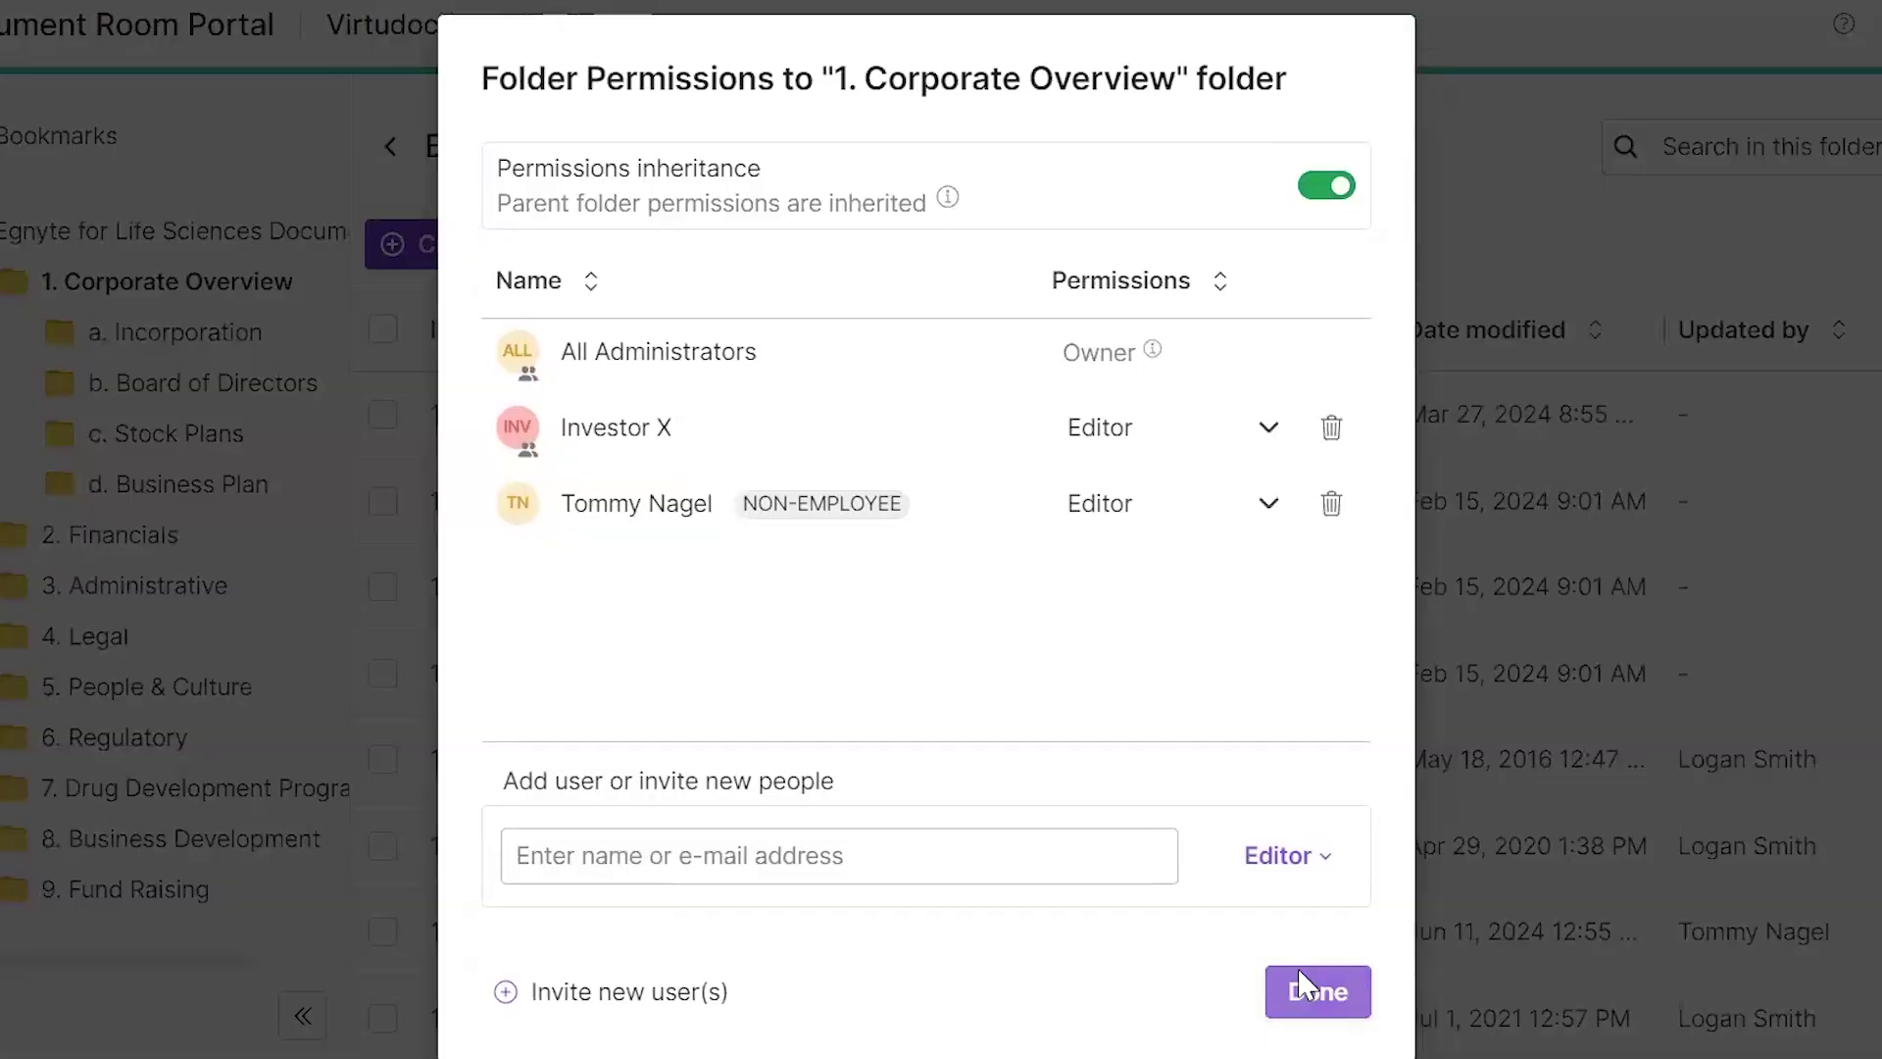
# Step: Show 3. Administrative's permission levels for the external non-employee user, set at Viewer Only
pyautogui.click(143, 600)
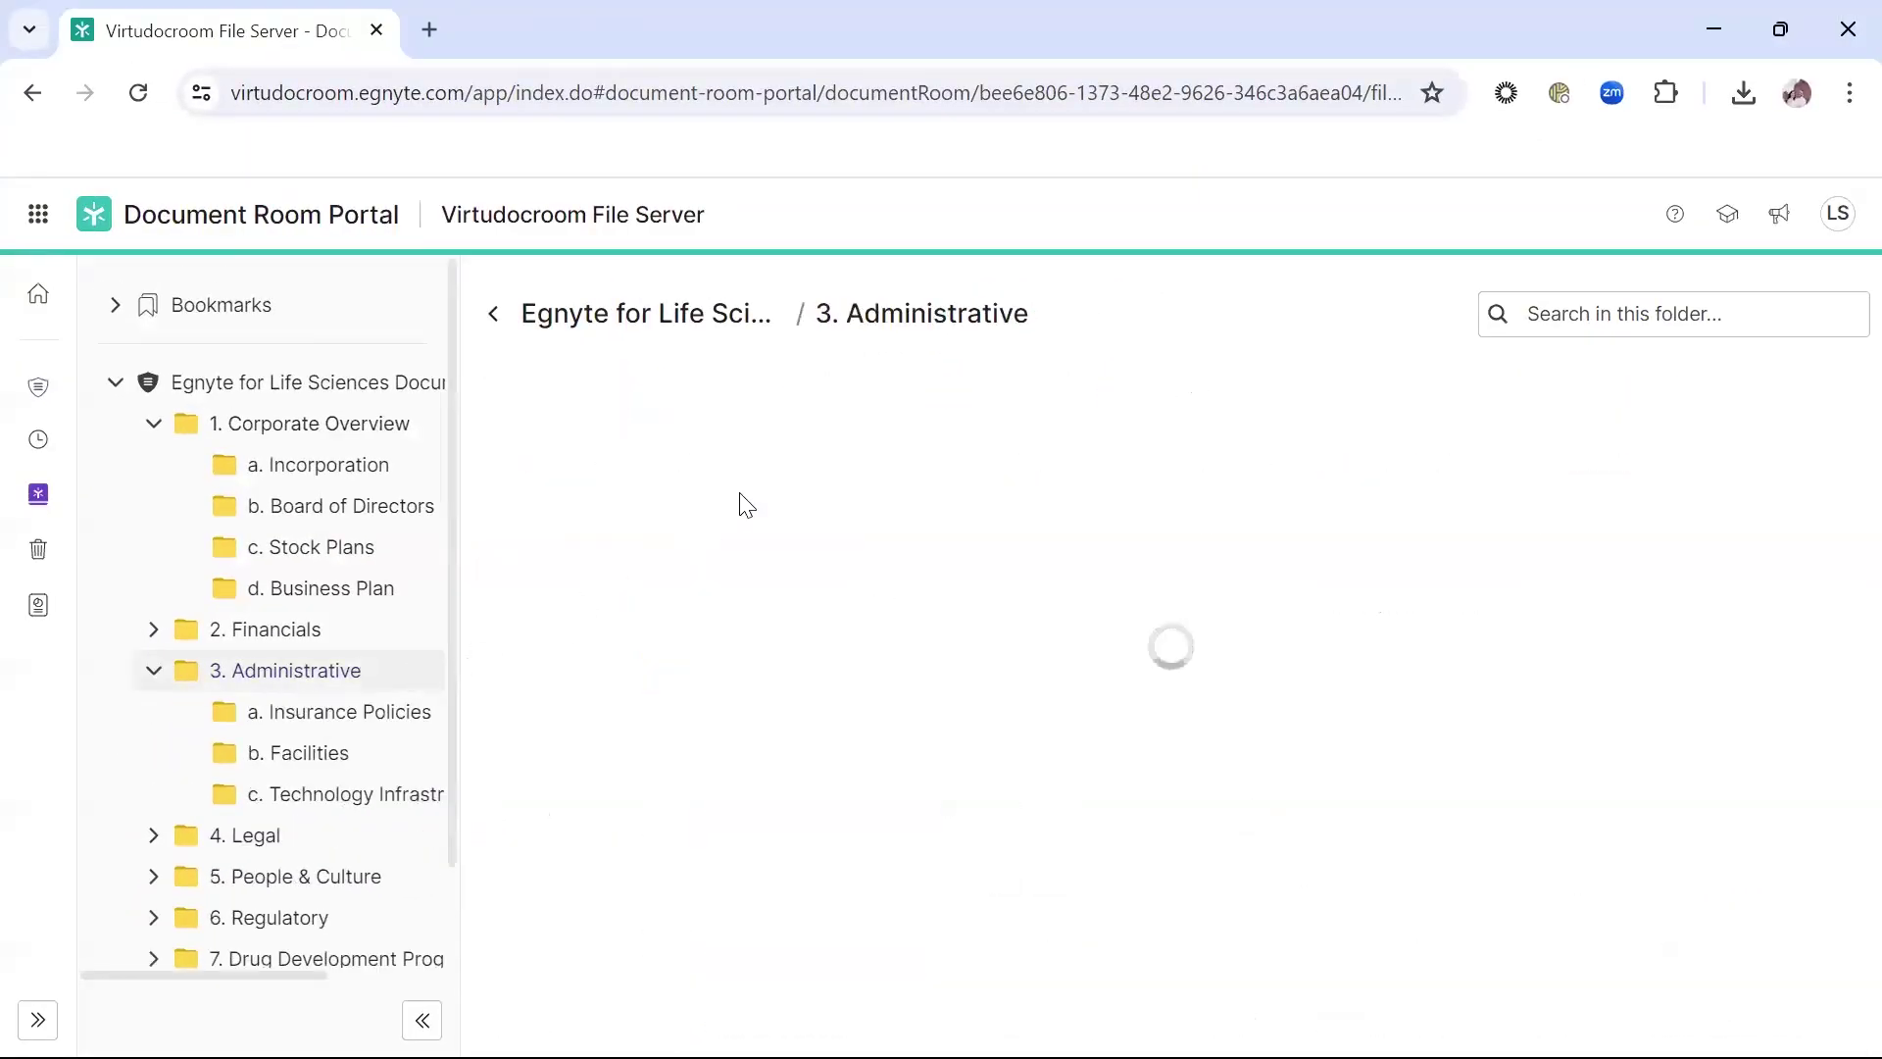
pyautogui.click(843, 393)
pyautogui.click(887, 446)
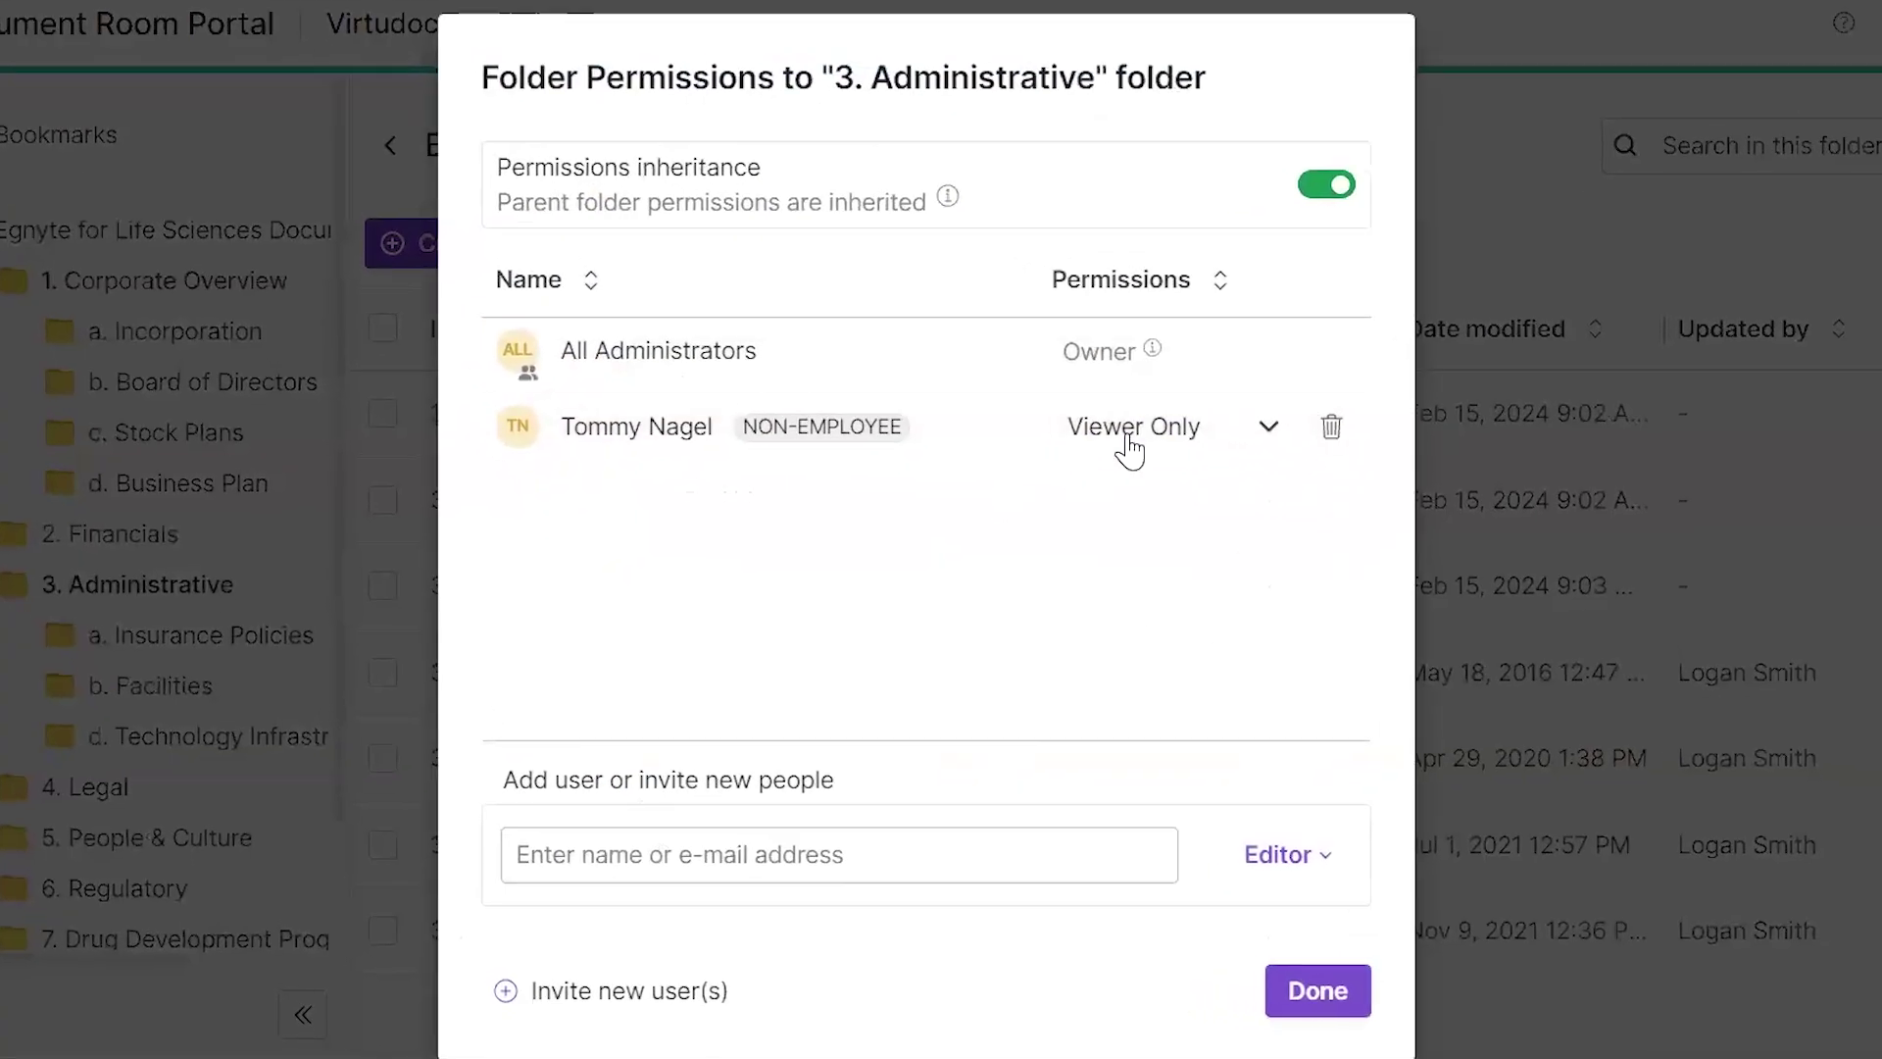
pyautogui.click(1093, 551)
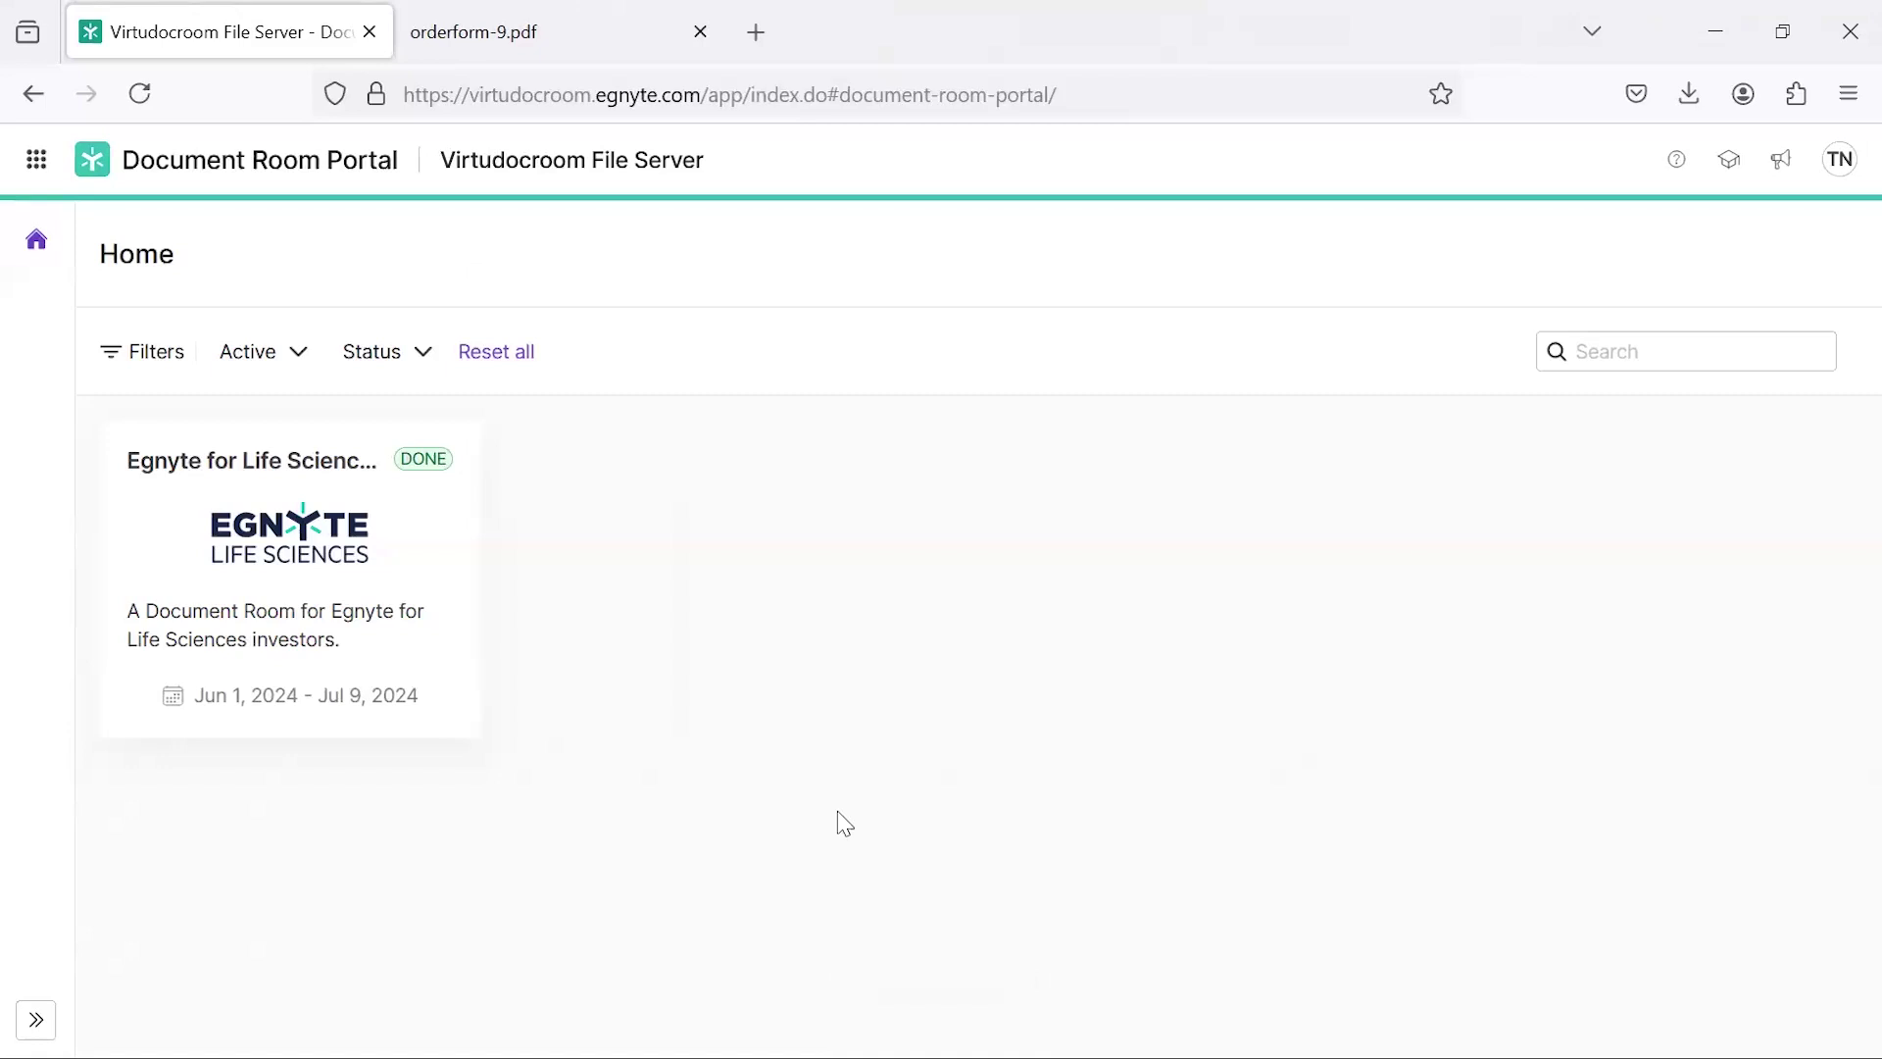
# Step: As the non-employee user, open the Life Sciences room's 2. Financials folder and browse its files
pyautogui.click(375, 617)
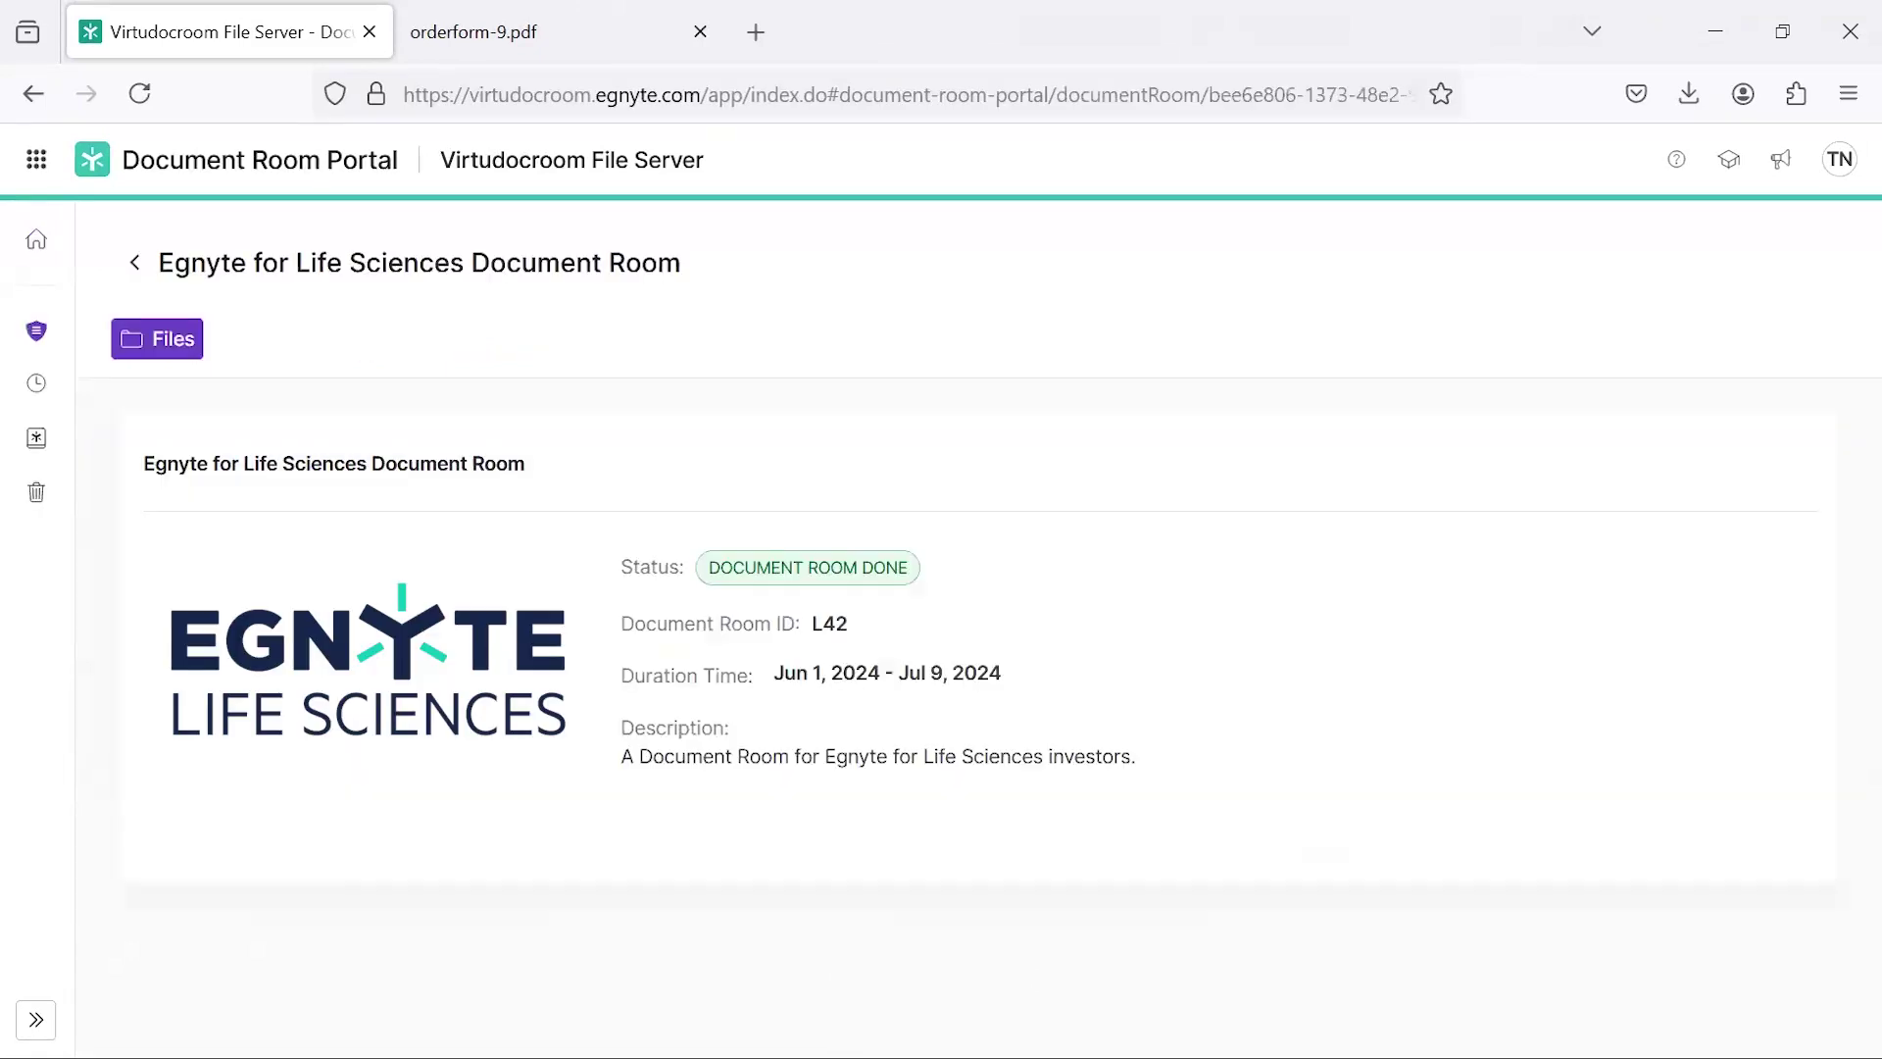
pyautogui.click(41, 439)
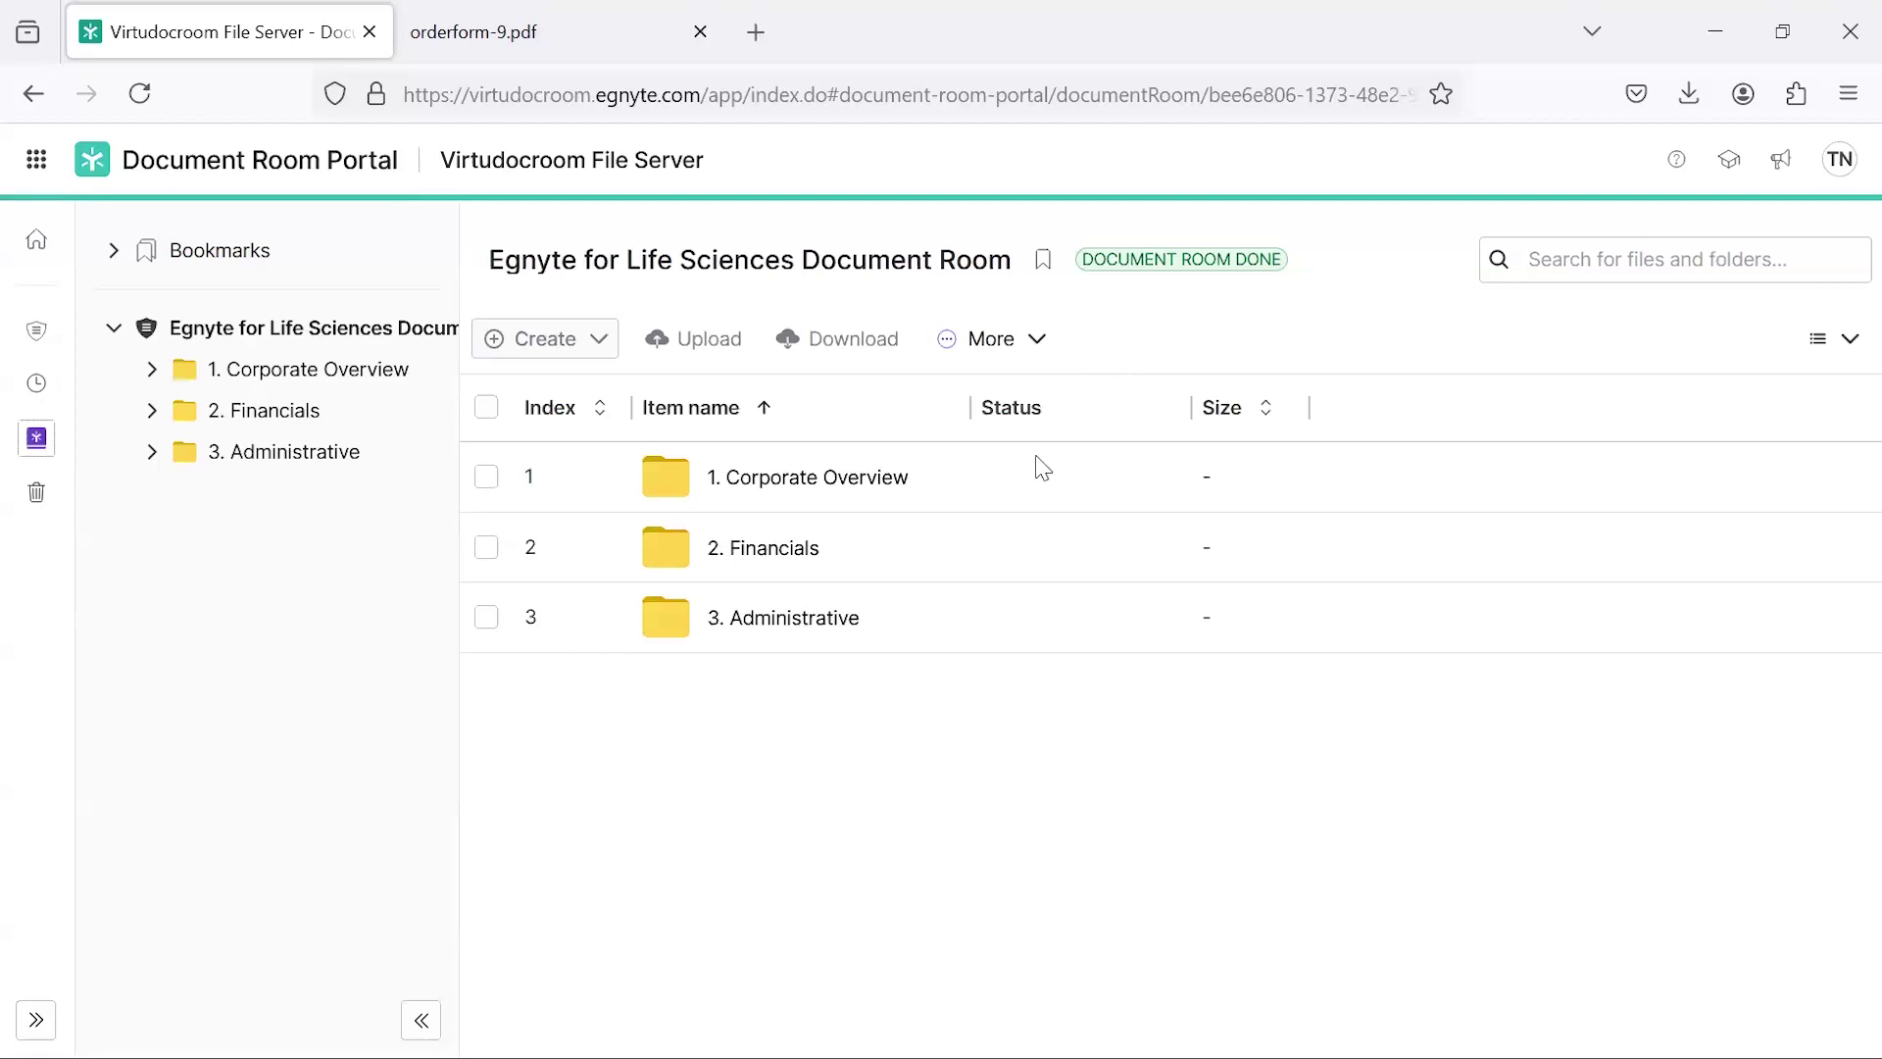
pyautogui.click(789, 549)
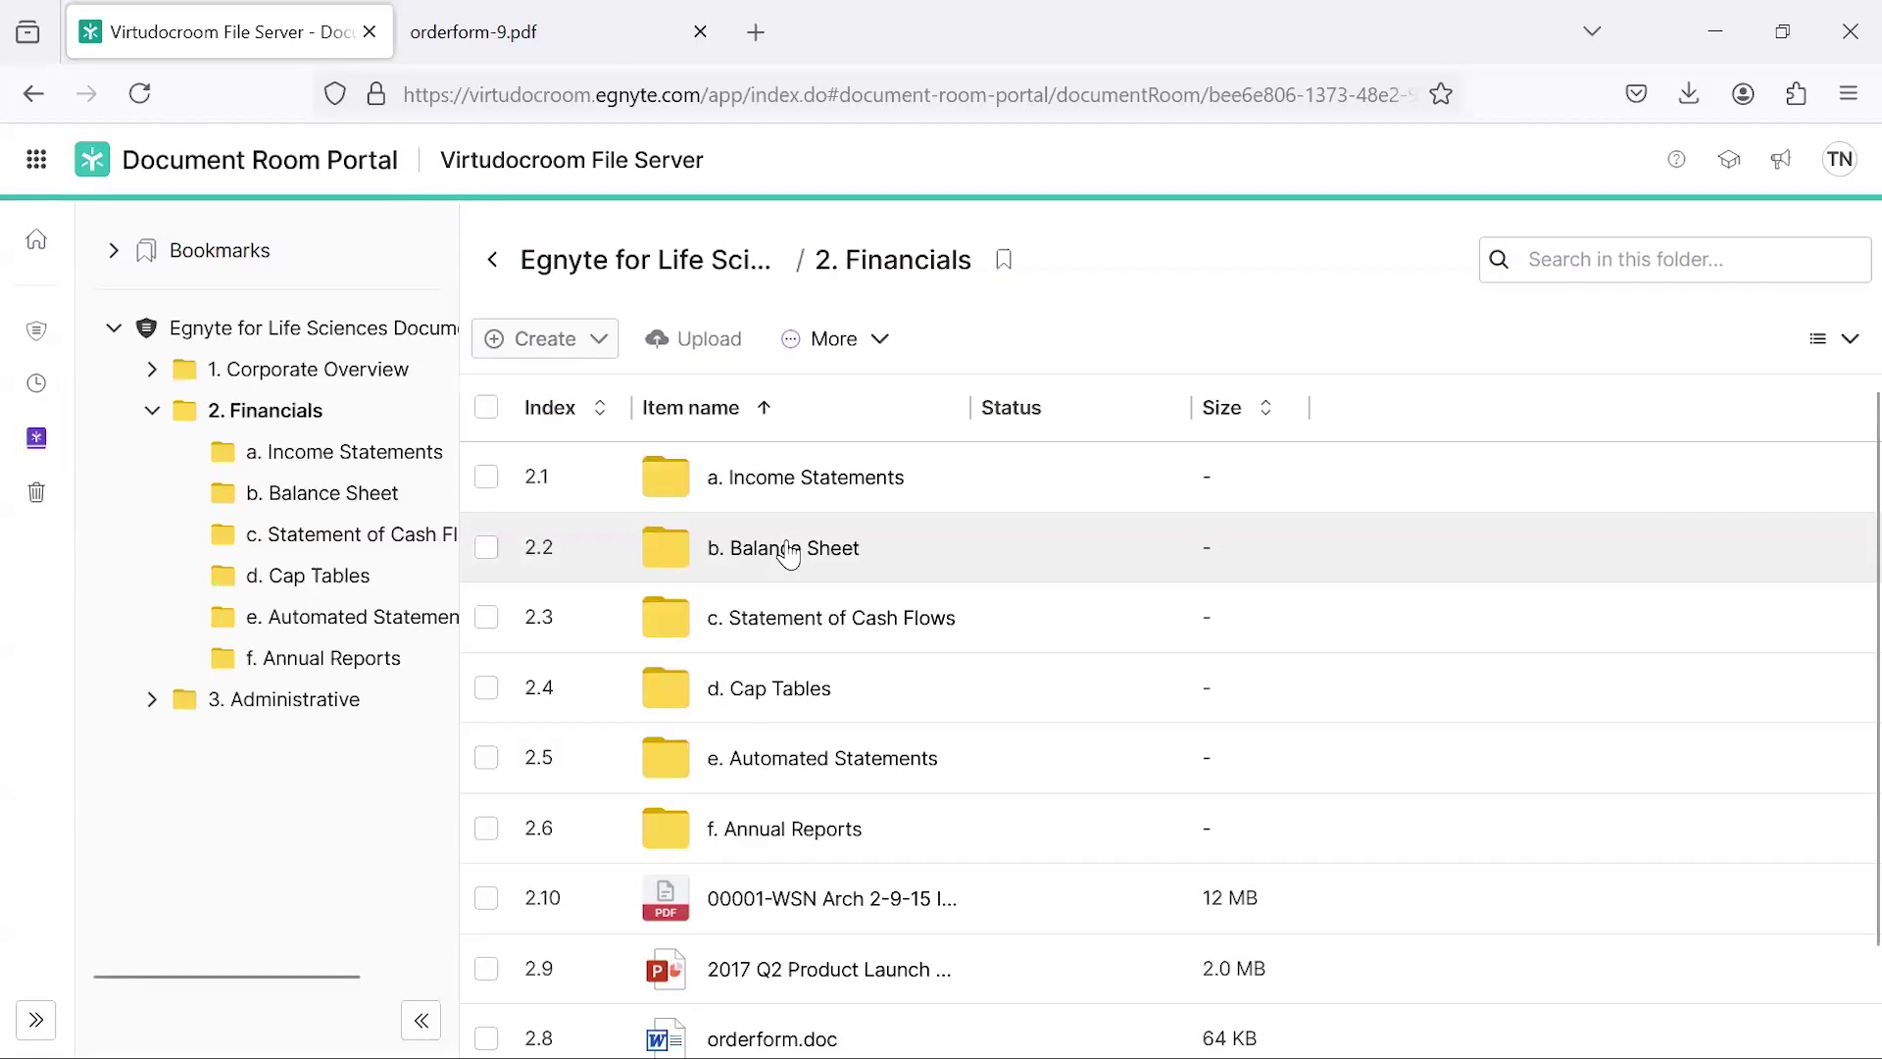
pyautogui.scroll(-1, 747, 927)
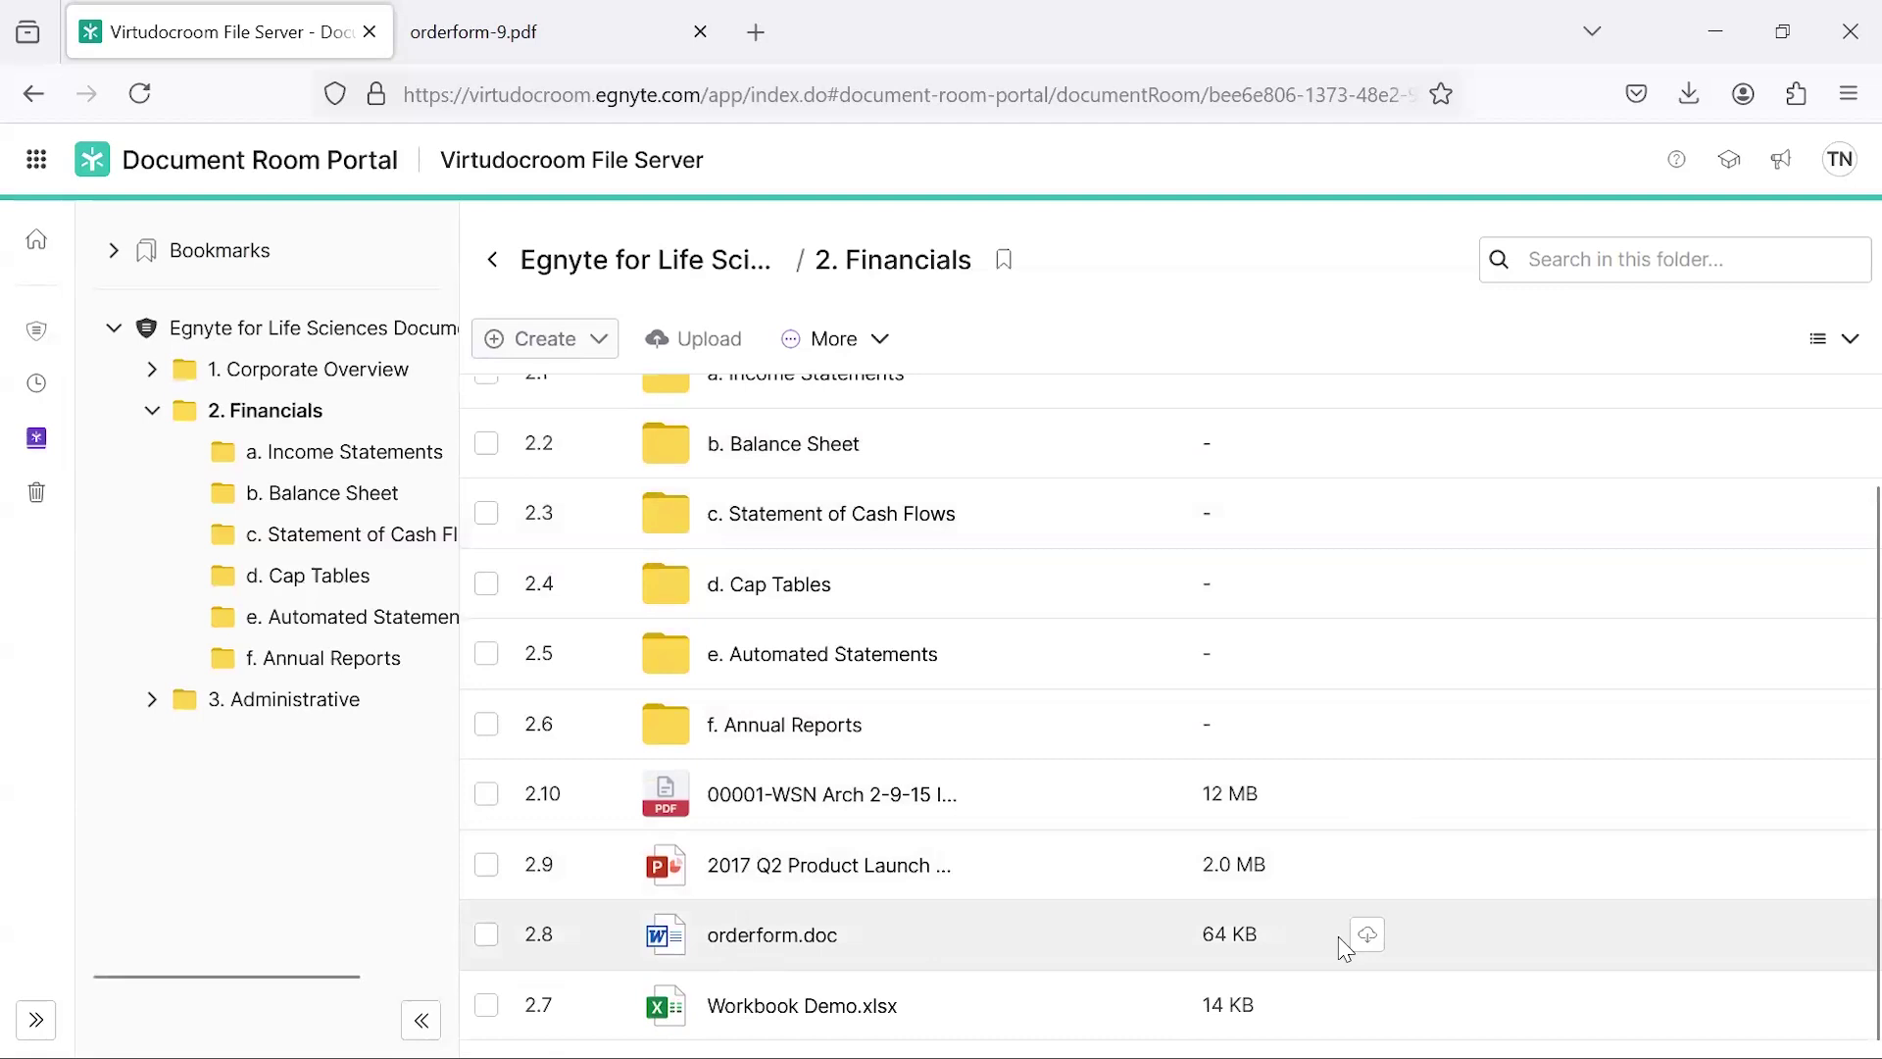
# Step: Download orderform.doc as watermarked orderform-10.pdf and scroll through its confidentiality watermark
pyautogui.click(1370, 937)
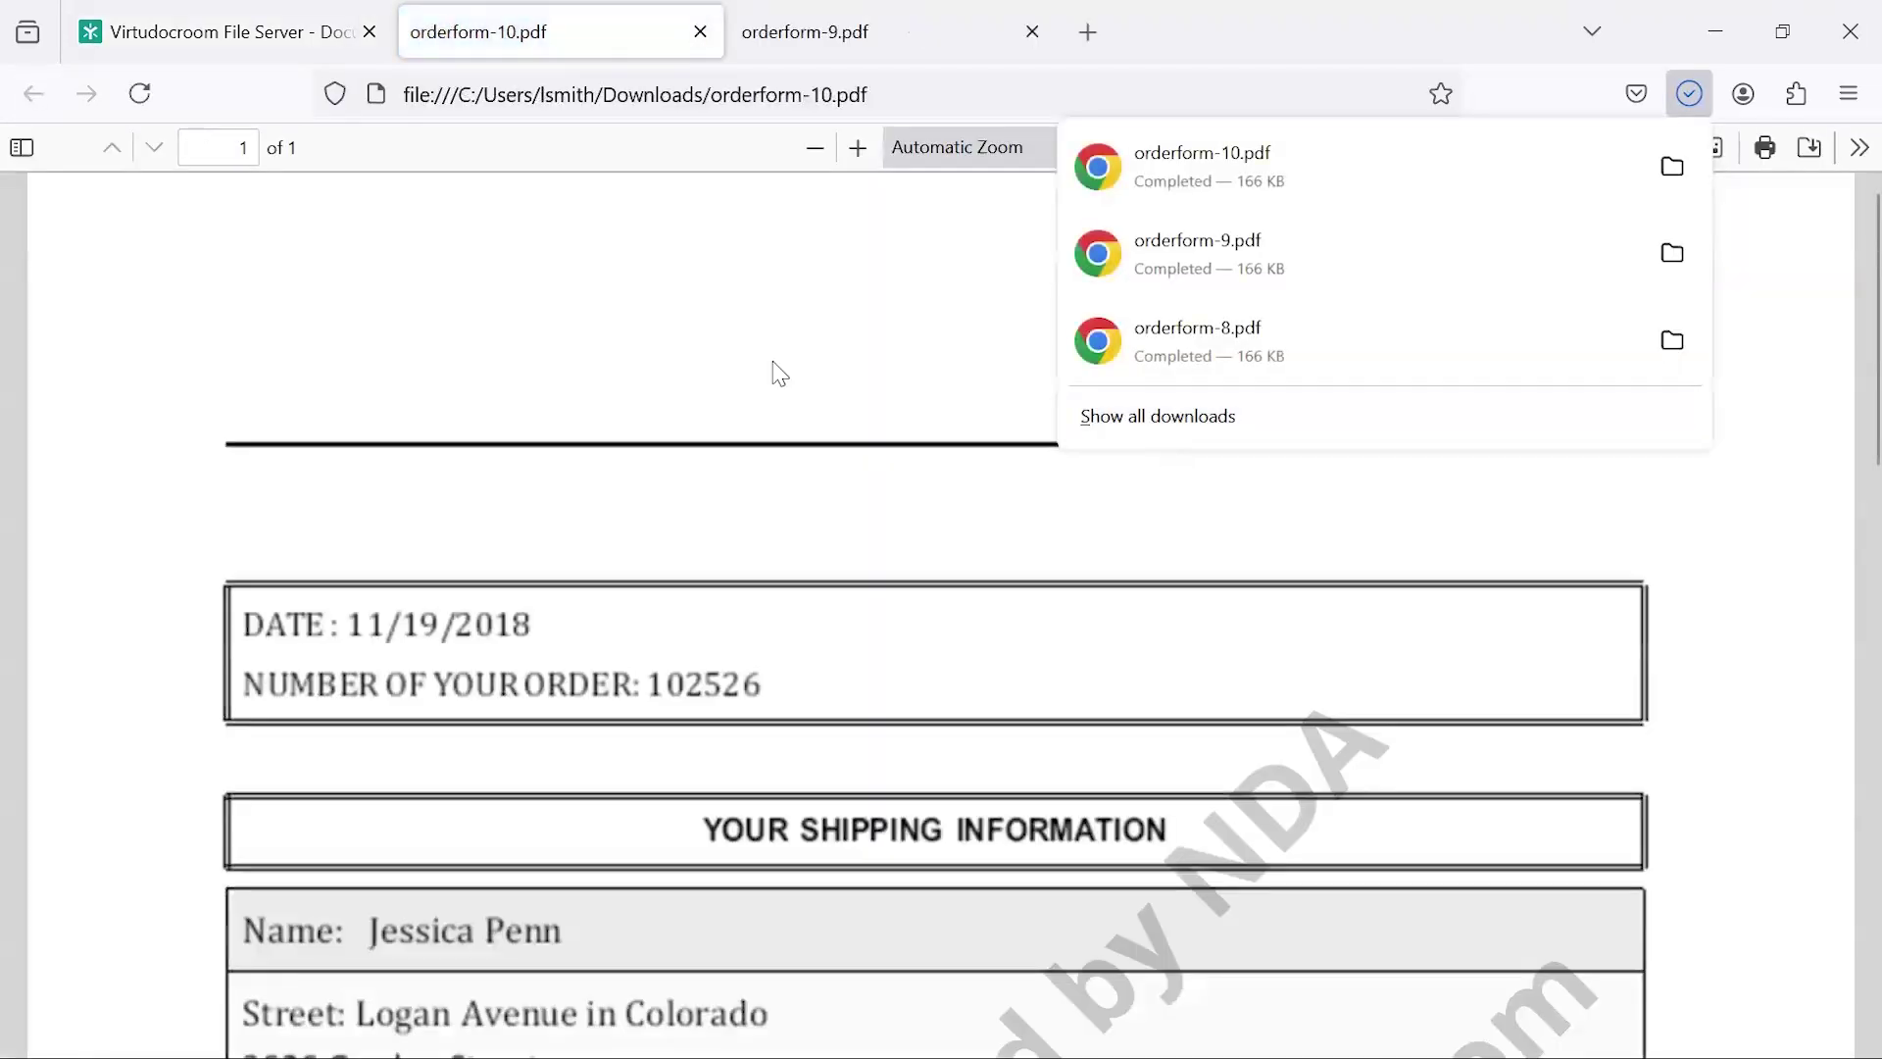
pyautogui.click(773, 370)
pyautogui.scroll(-6, 794, 403)
pyautogui.scroll(-2, 802, 420)
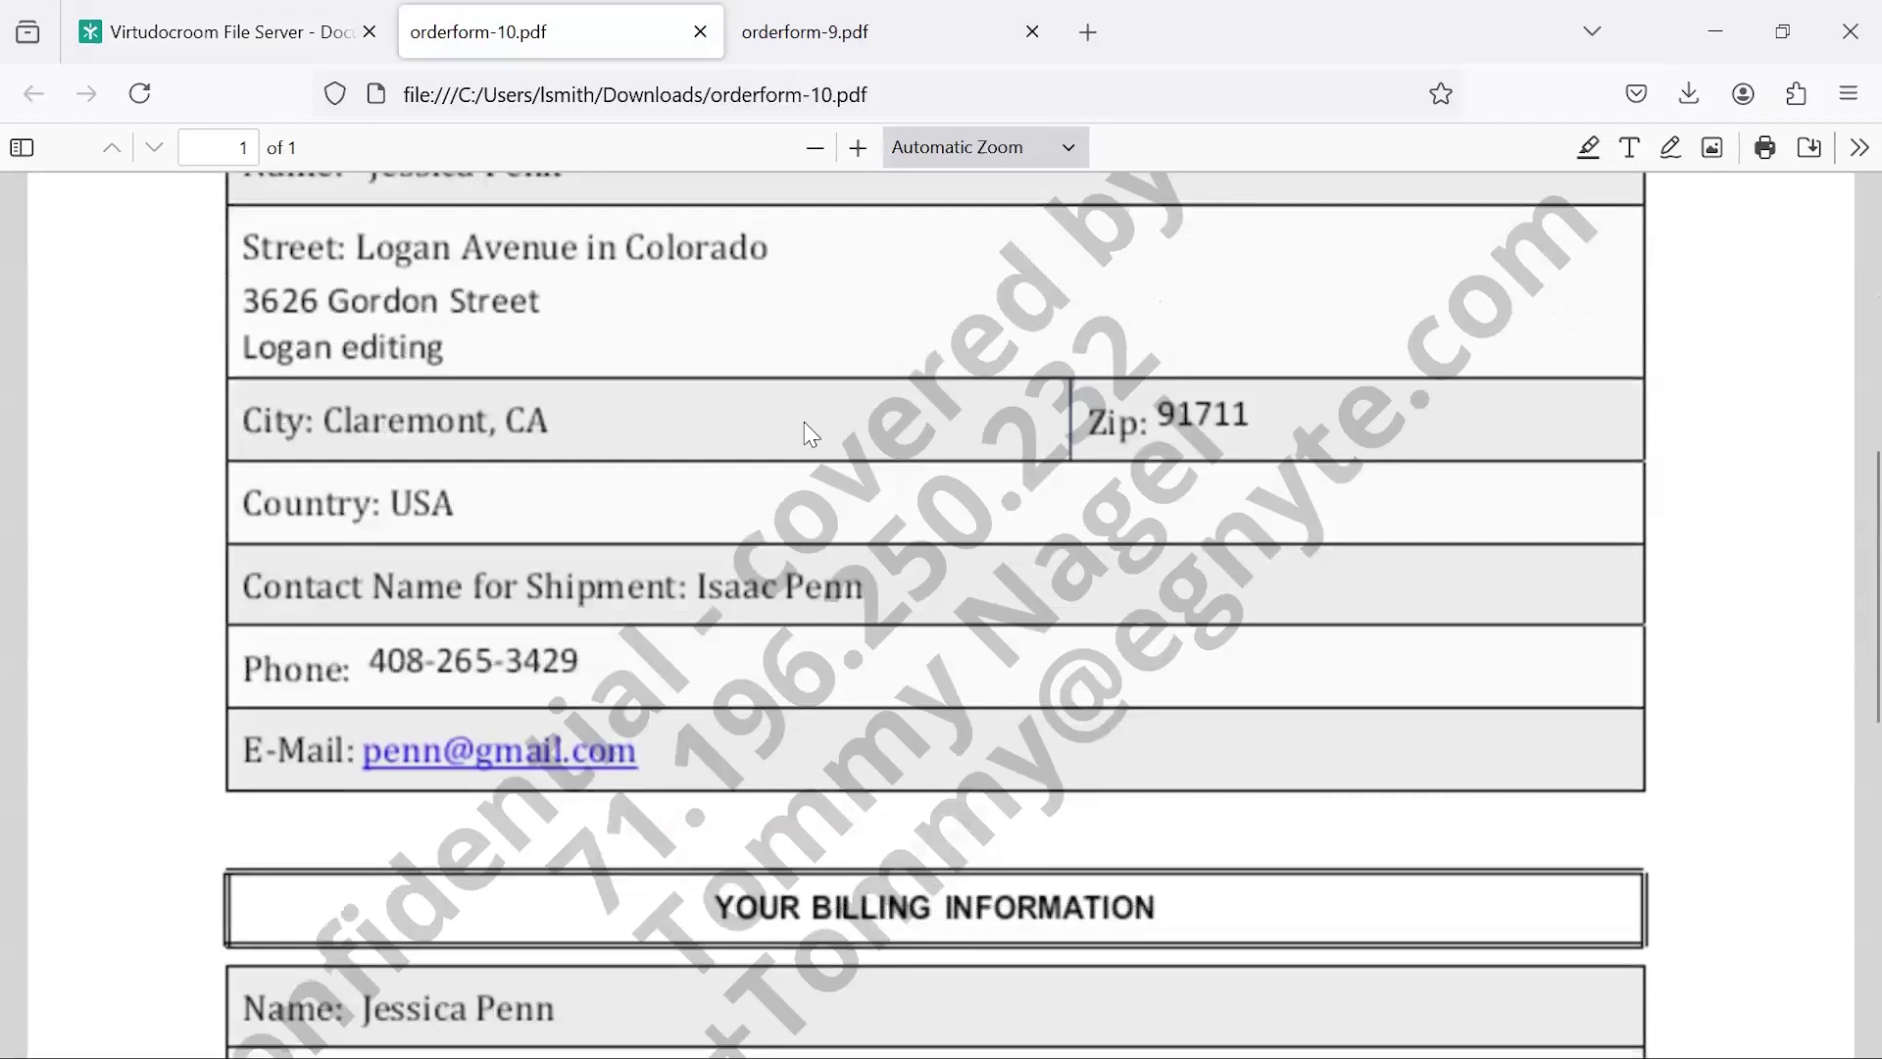
pyautogui.scroll(-4, 822, 451)
pyautogui.scroll(-2, 1245, 552)
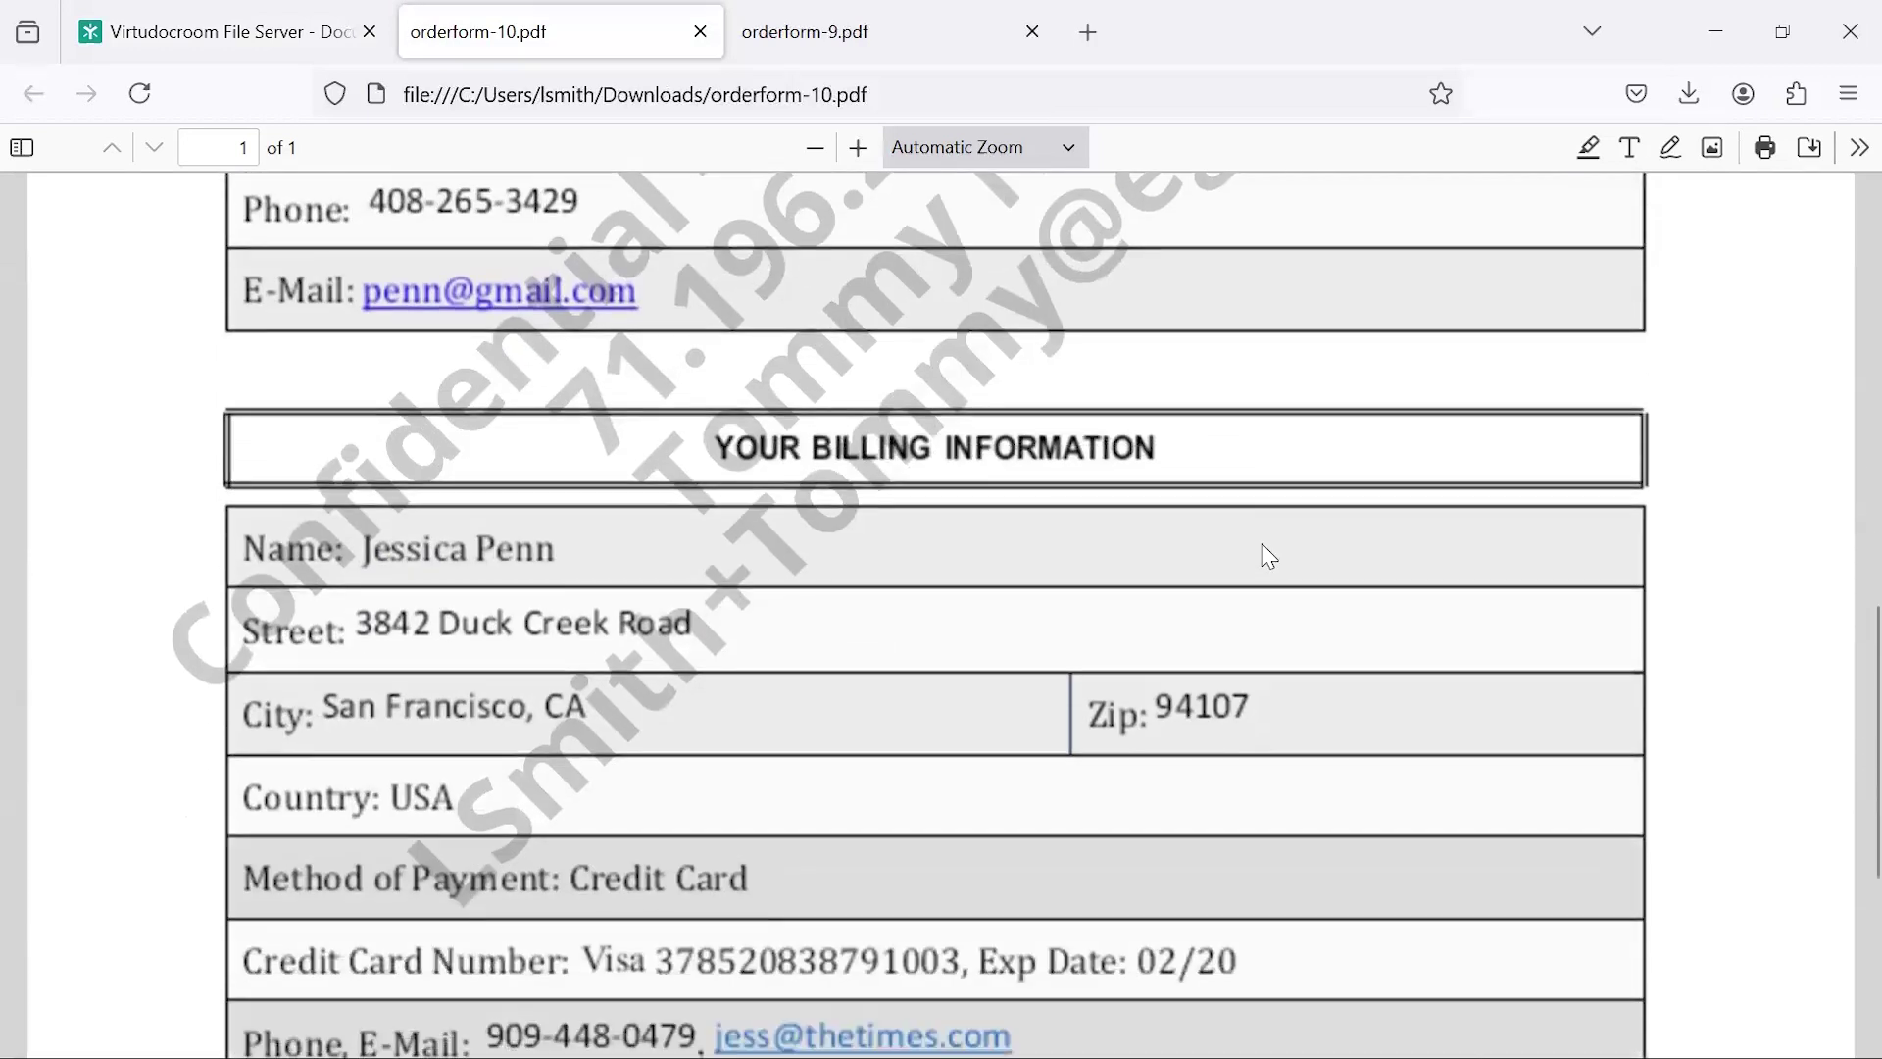
pyautogui.scroll(4, 1274, 546)
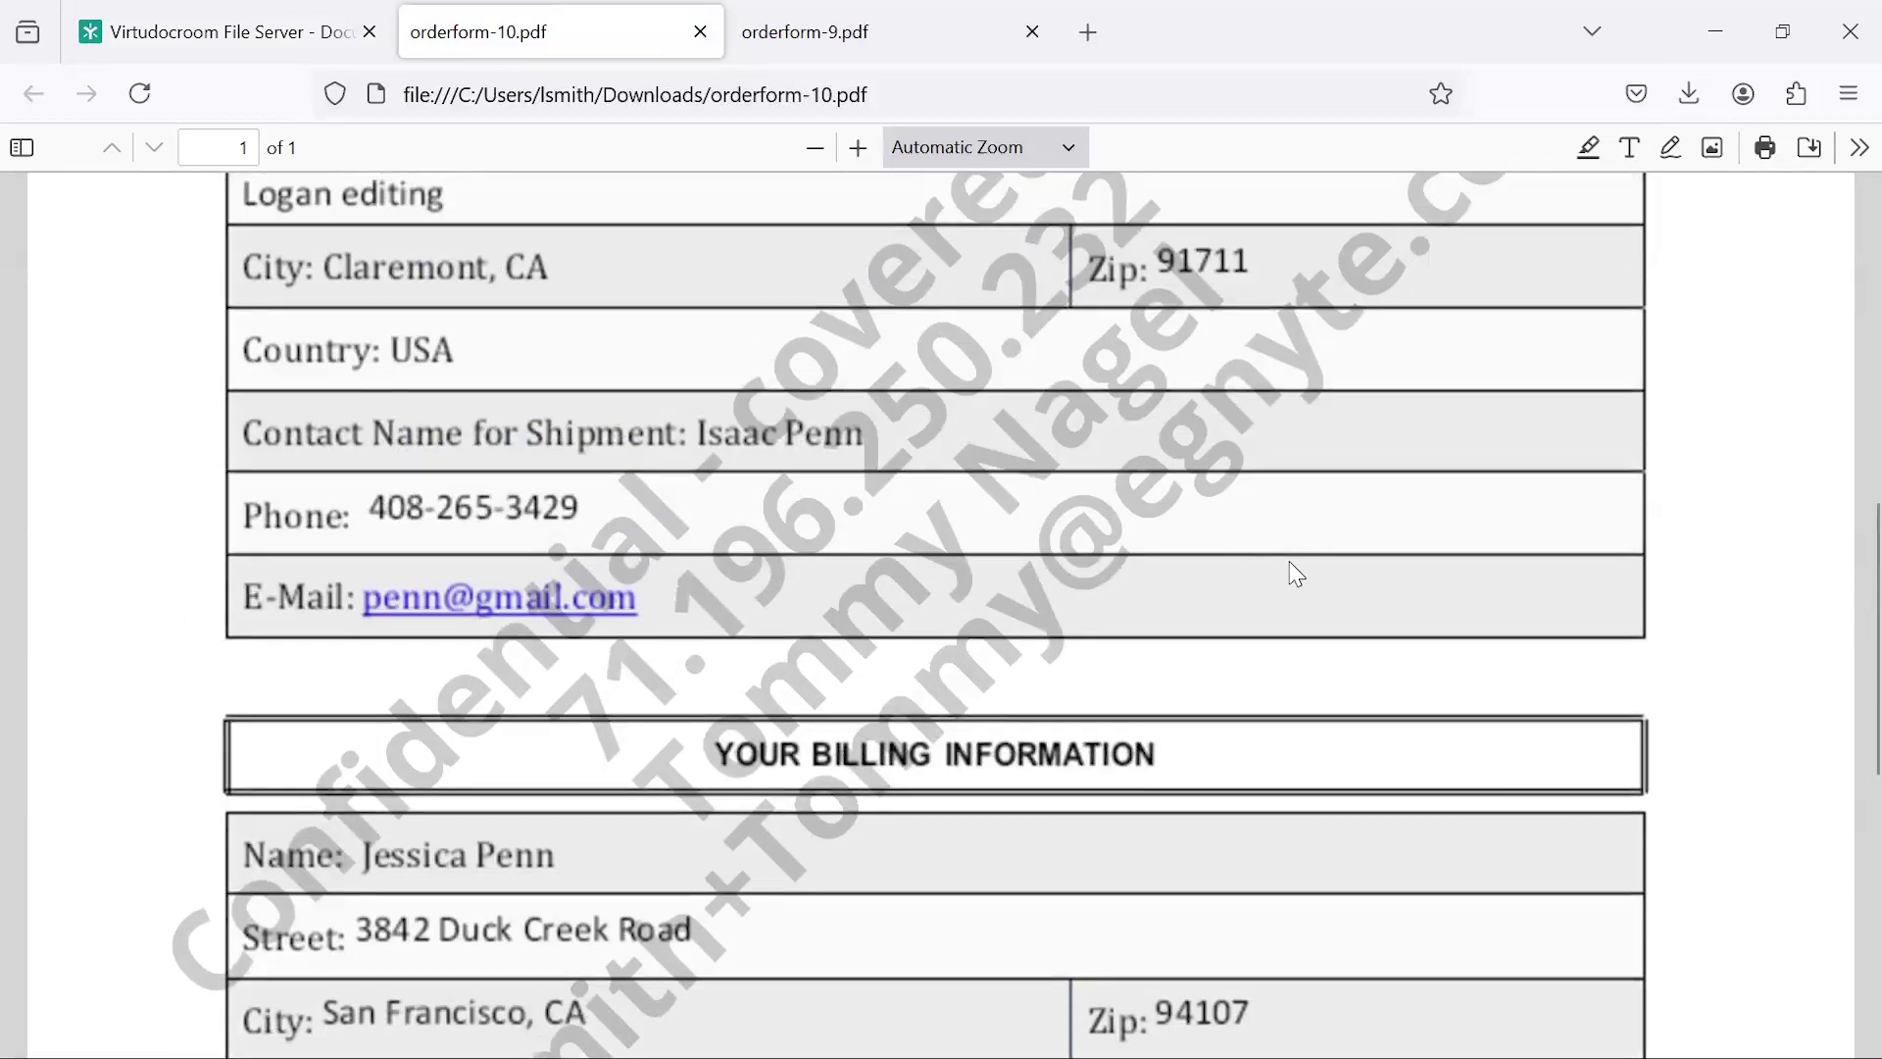
pyautogui.scroll(2, 1290, 557)
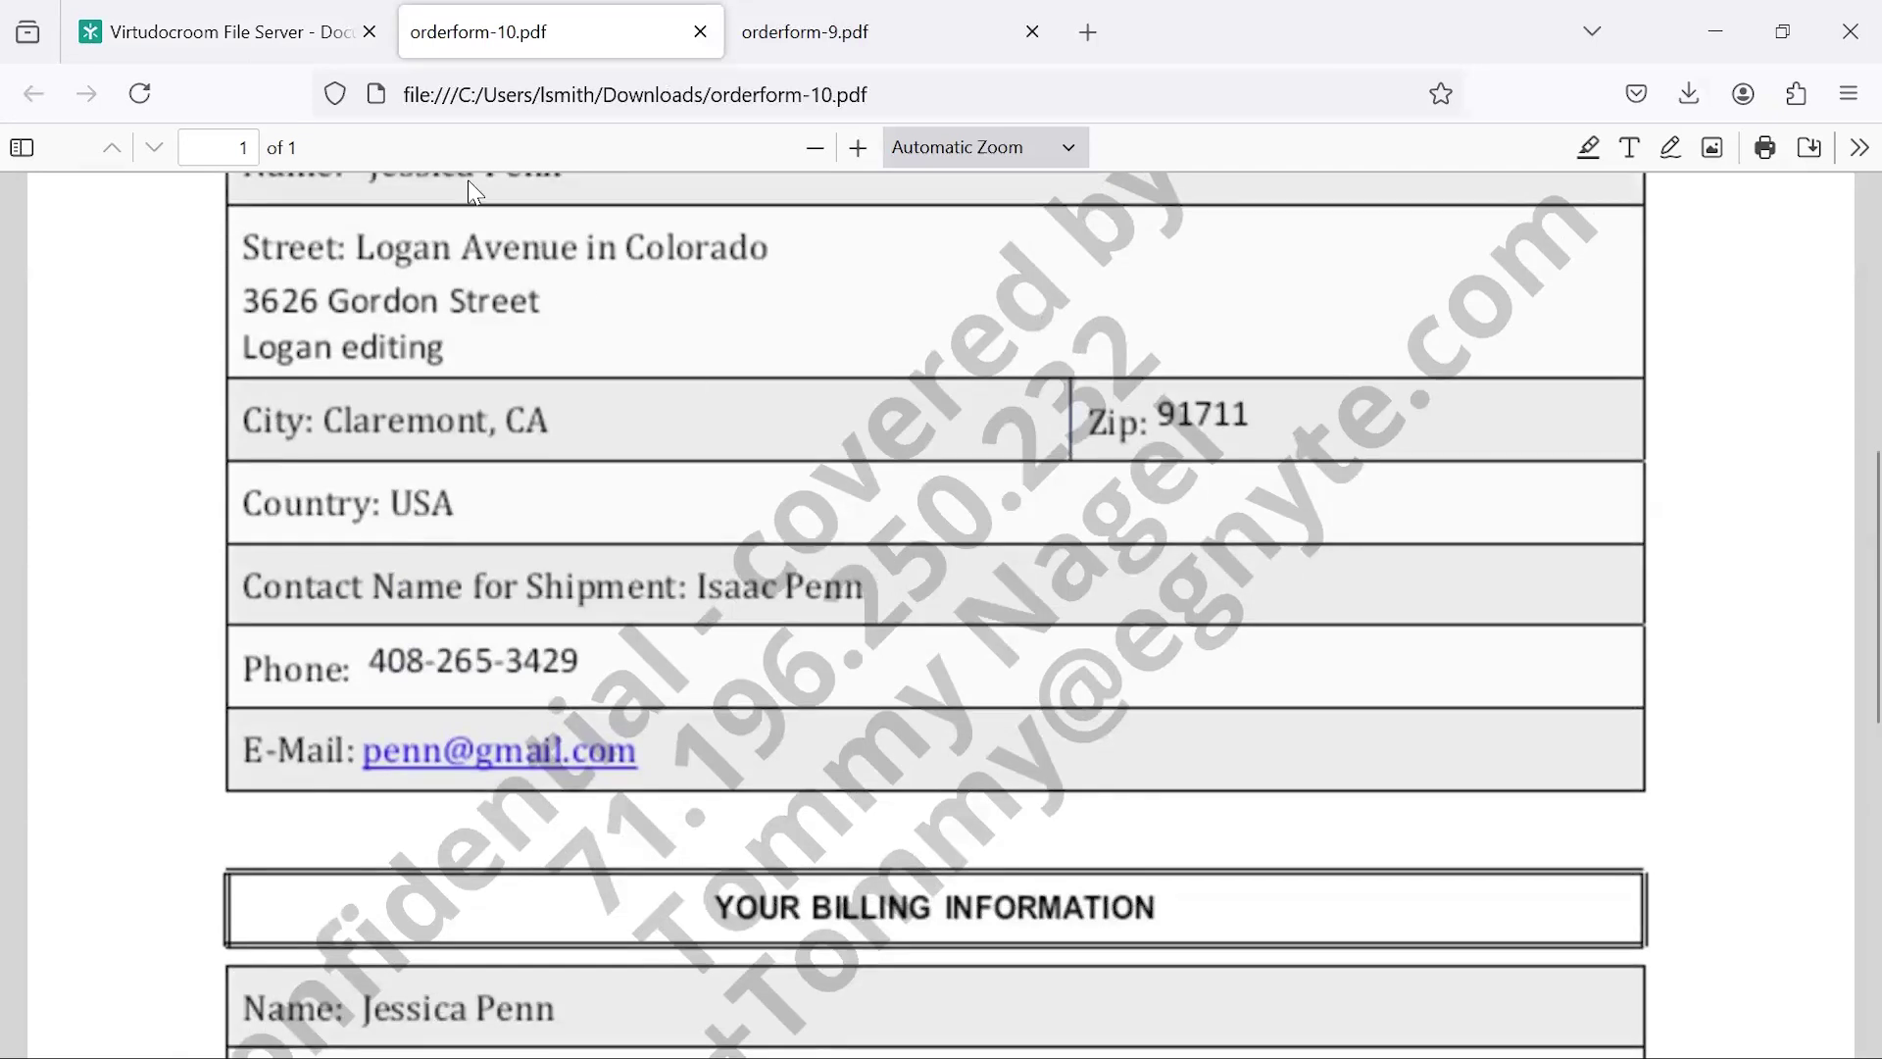
# Step: Preview orderform.doc in 3. Administrative with its NDA watermark, then return to the folder
pyautogui.click(285, 34)
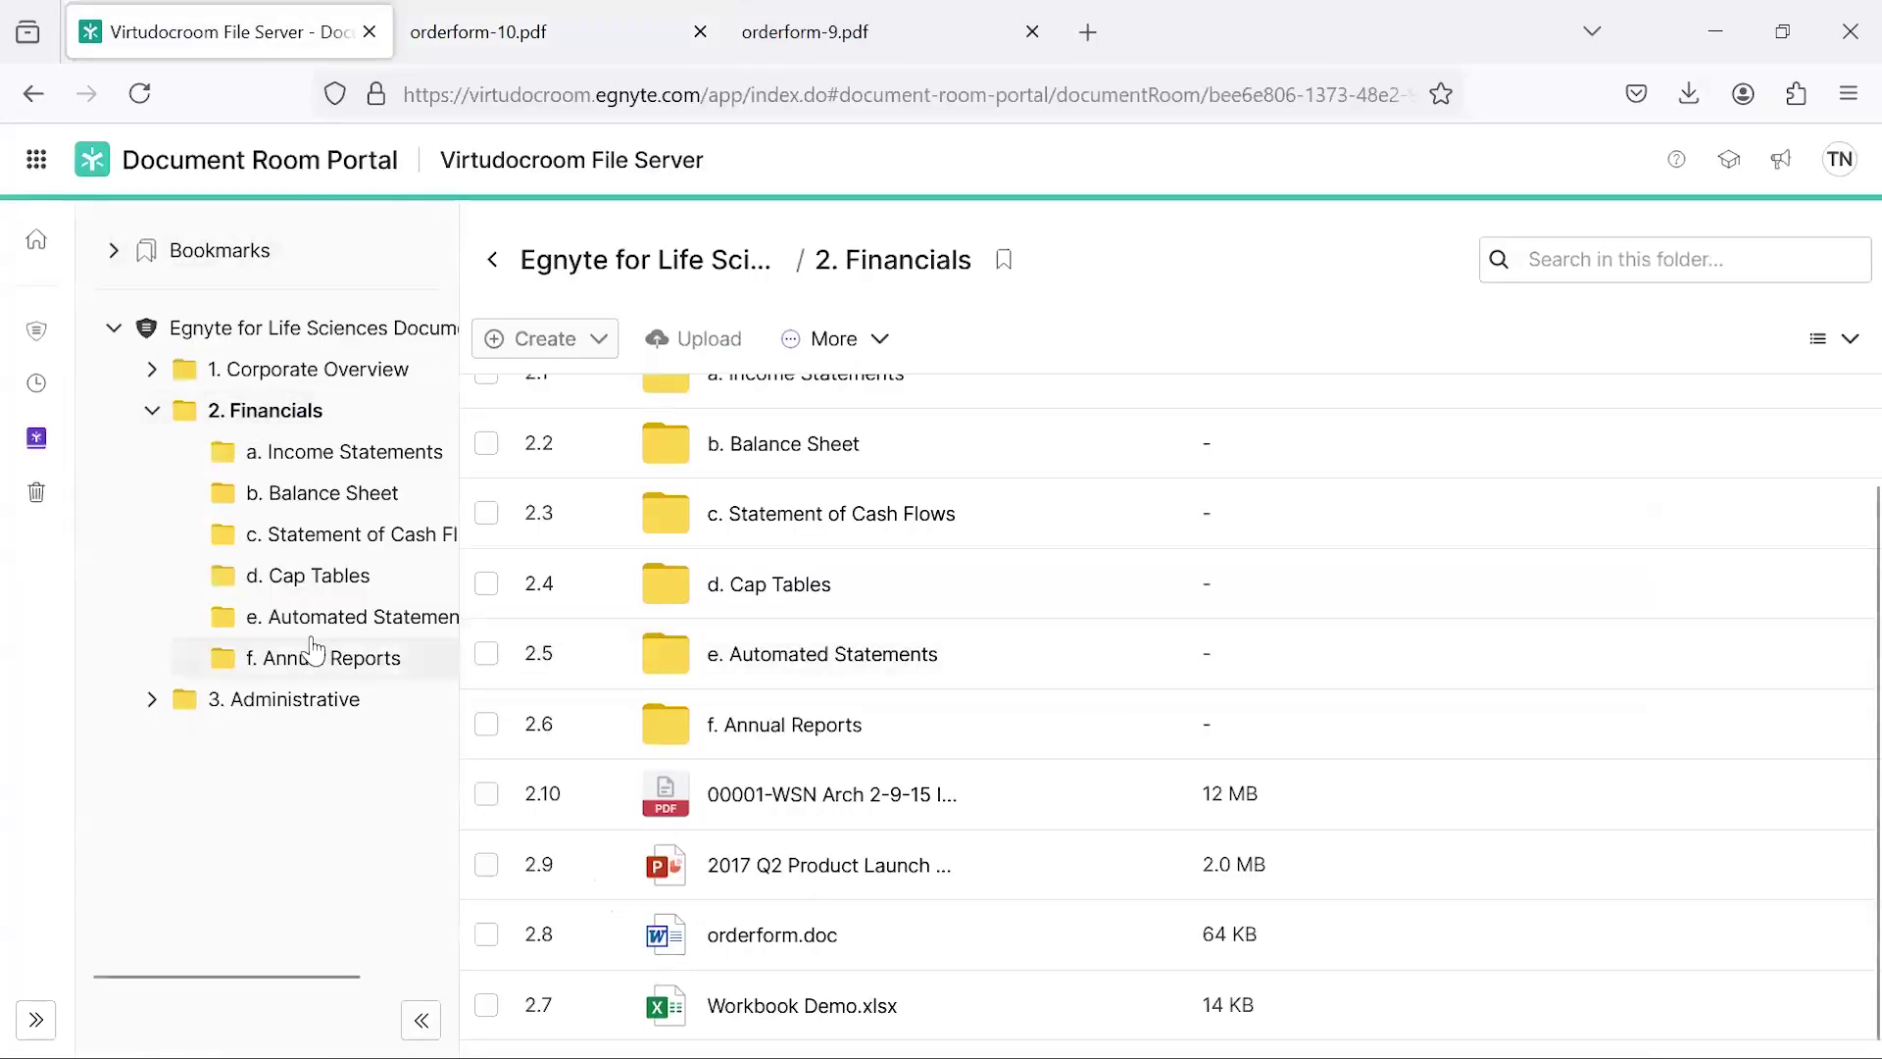
pyautogui.click(299, 700)
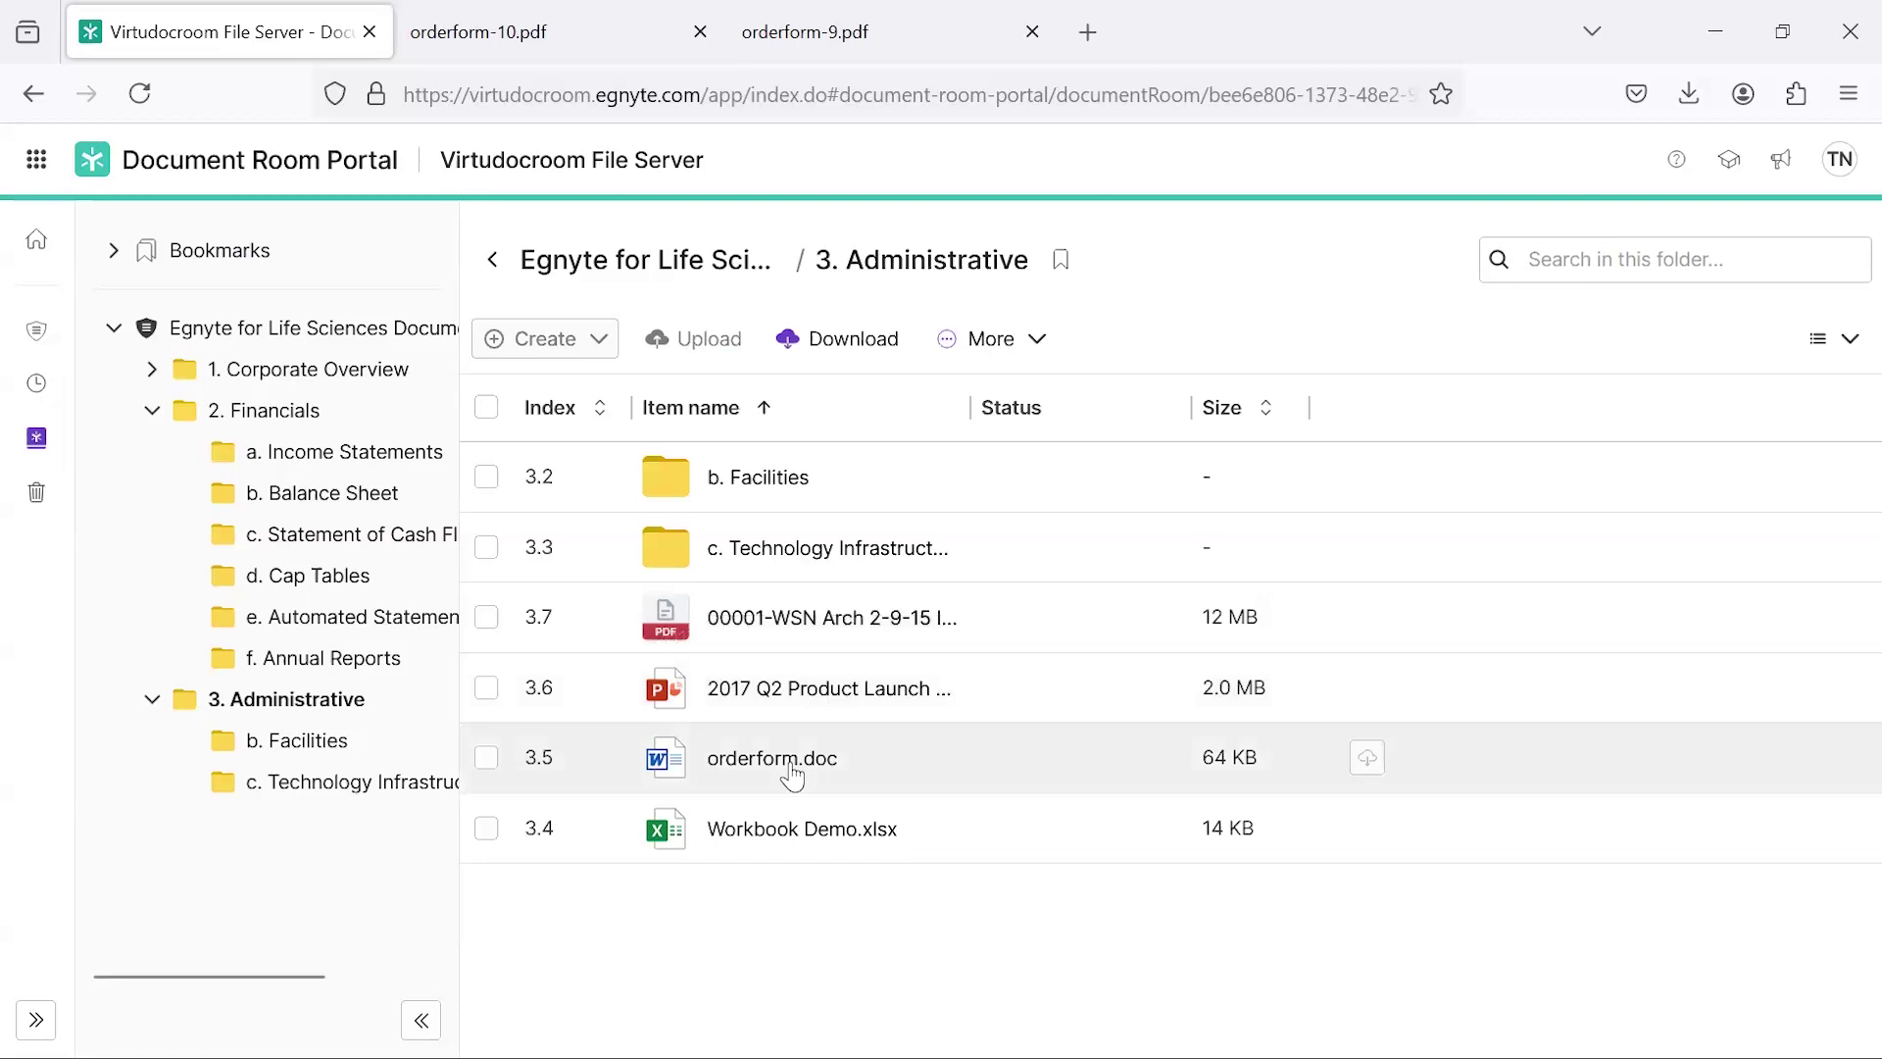
pyautogui.click(772, 759)
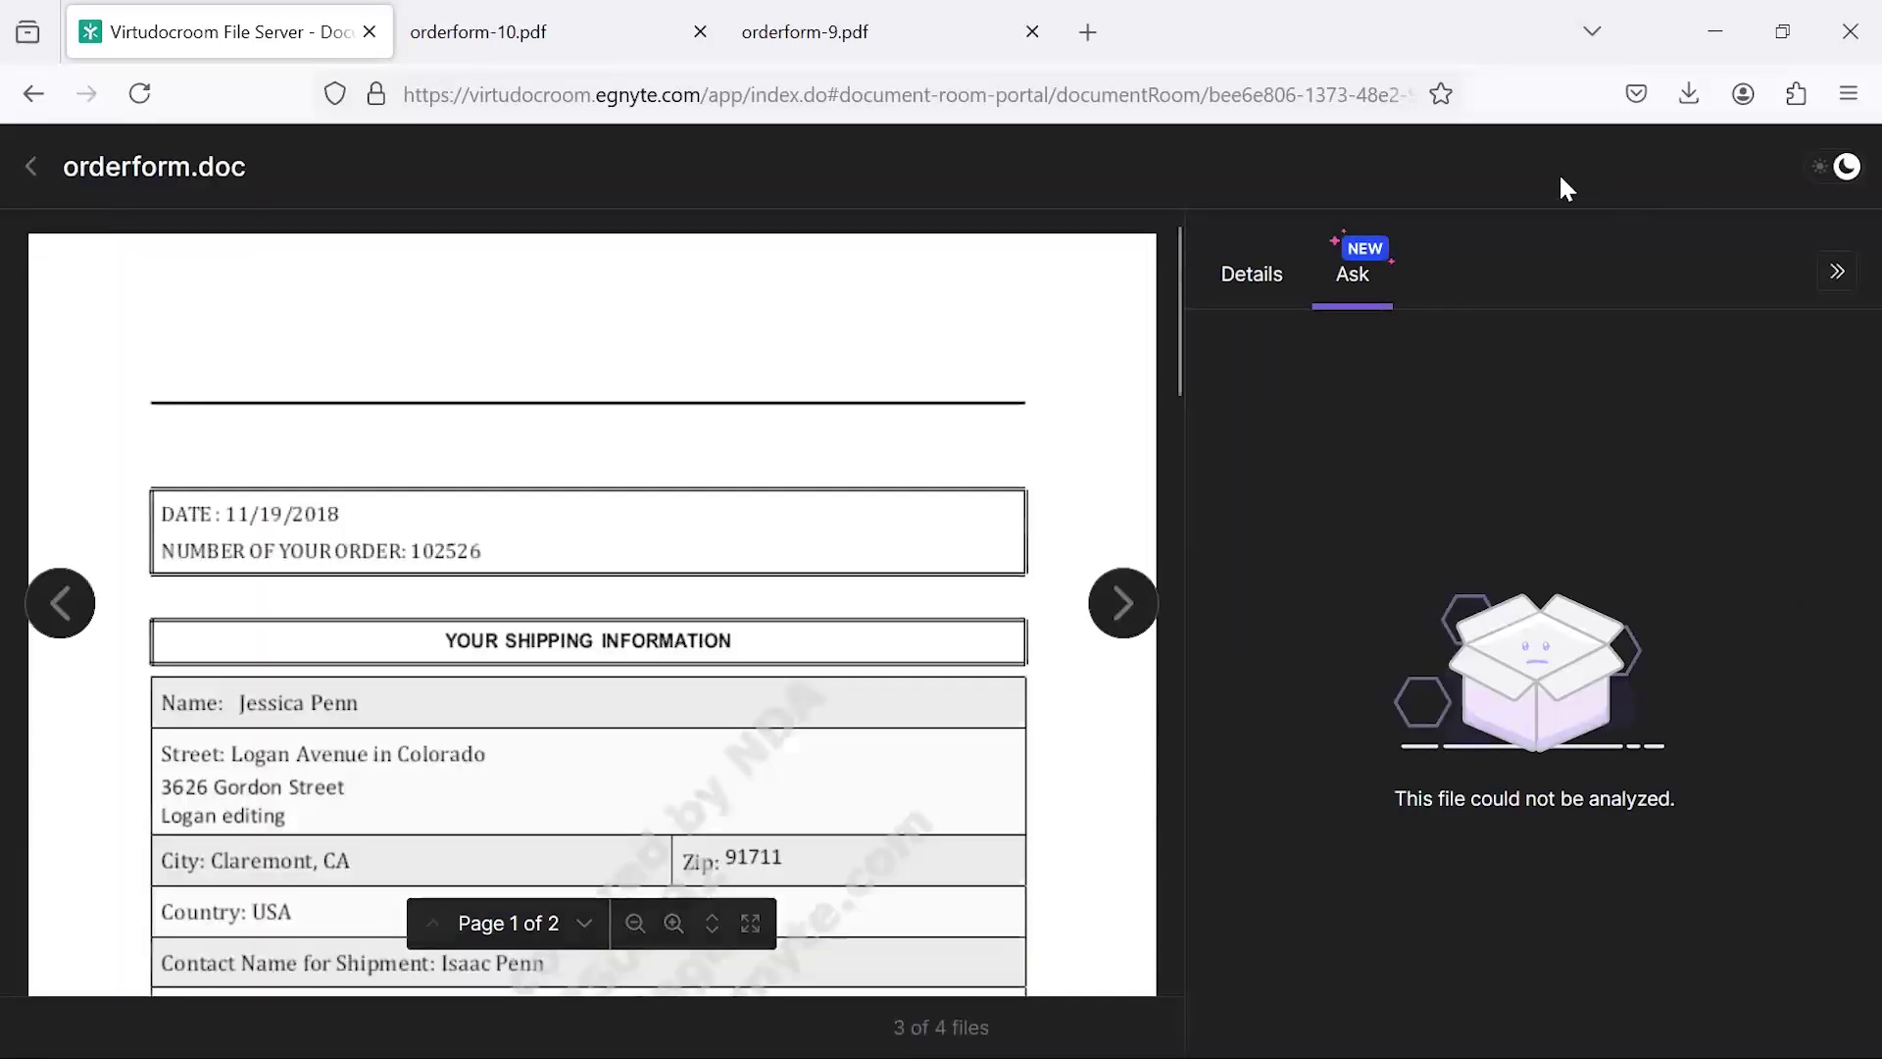
pyautogui.scroll(-5, 840, 511)
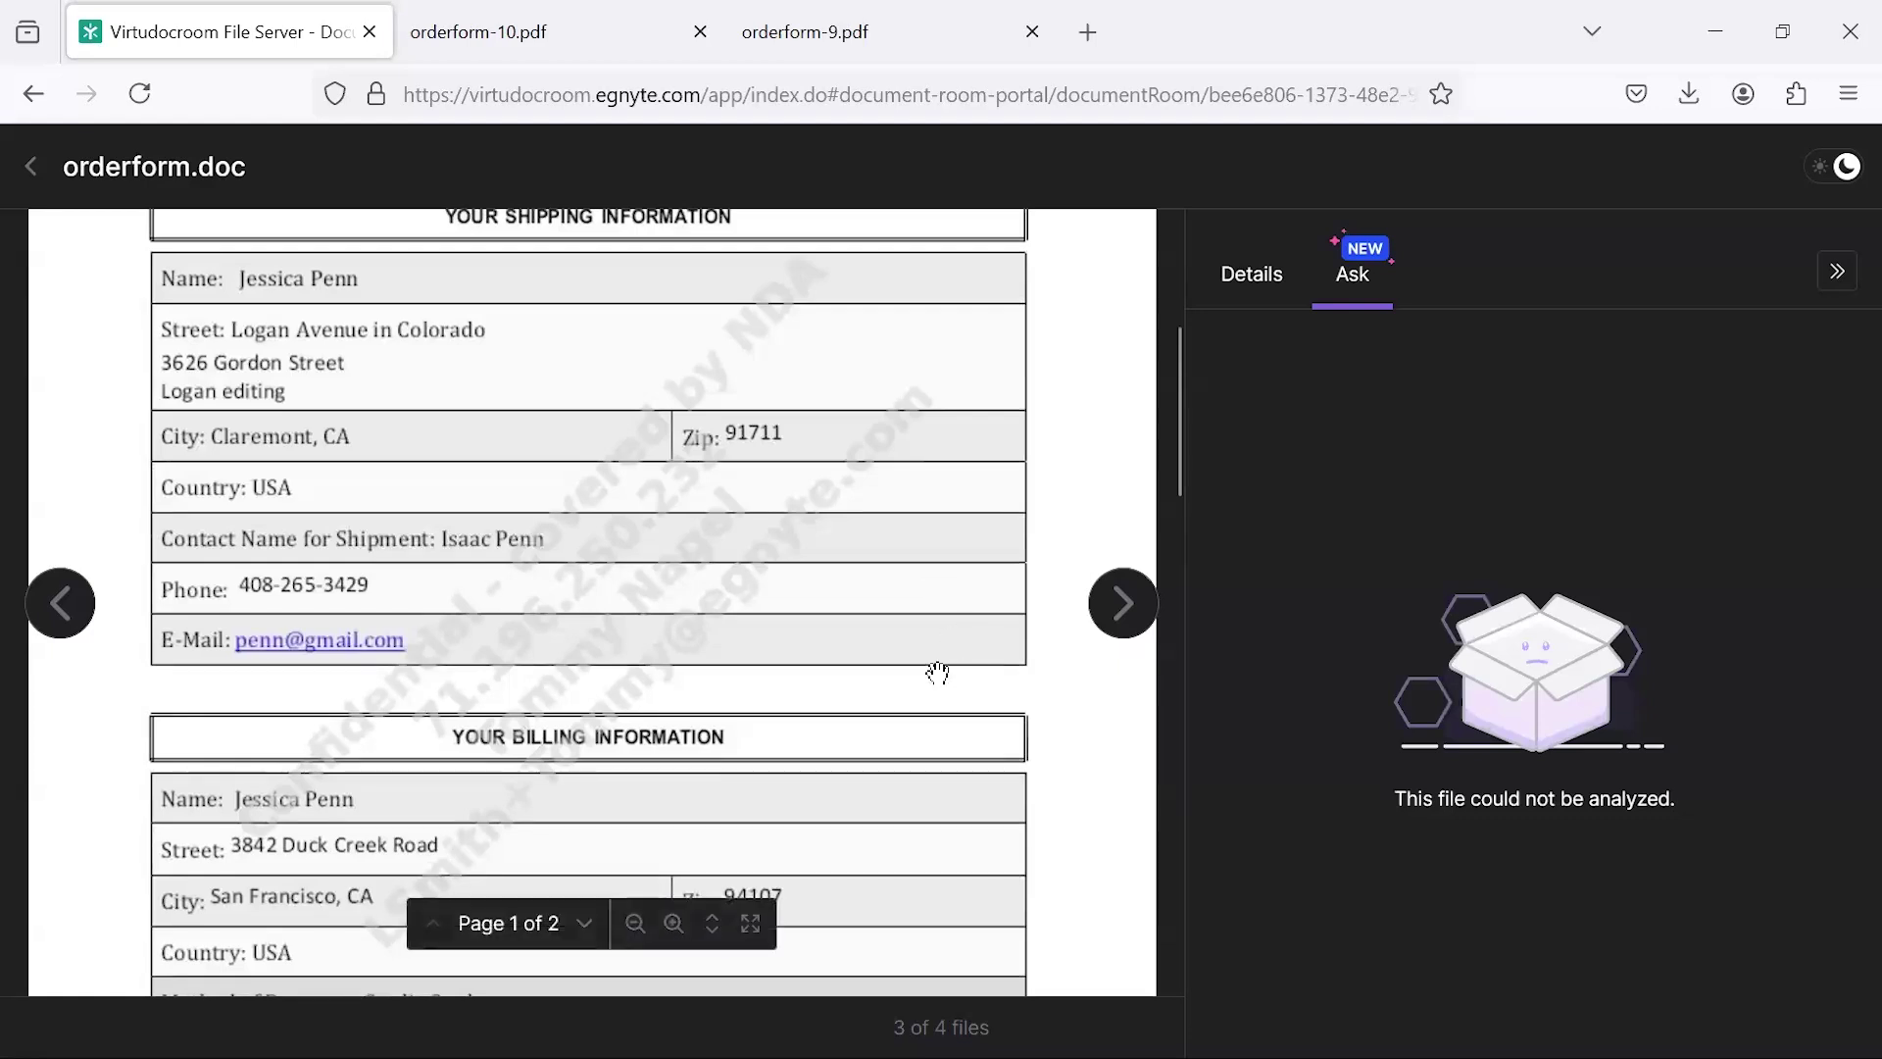
pyautogui.click(30, 177)
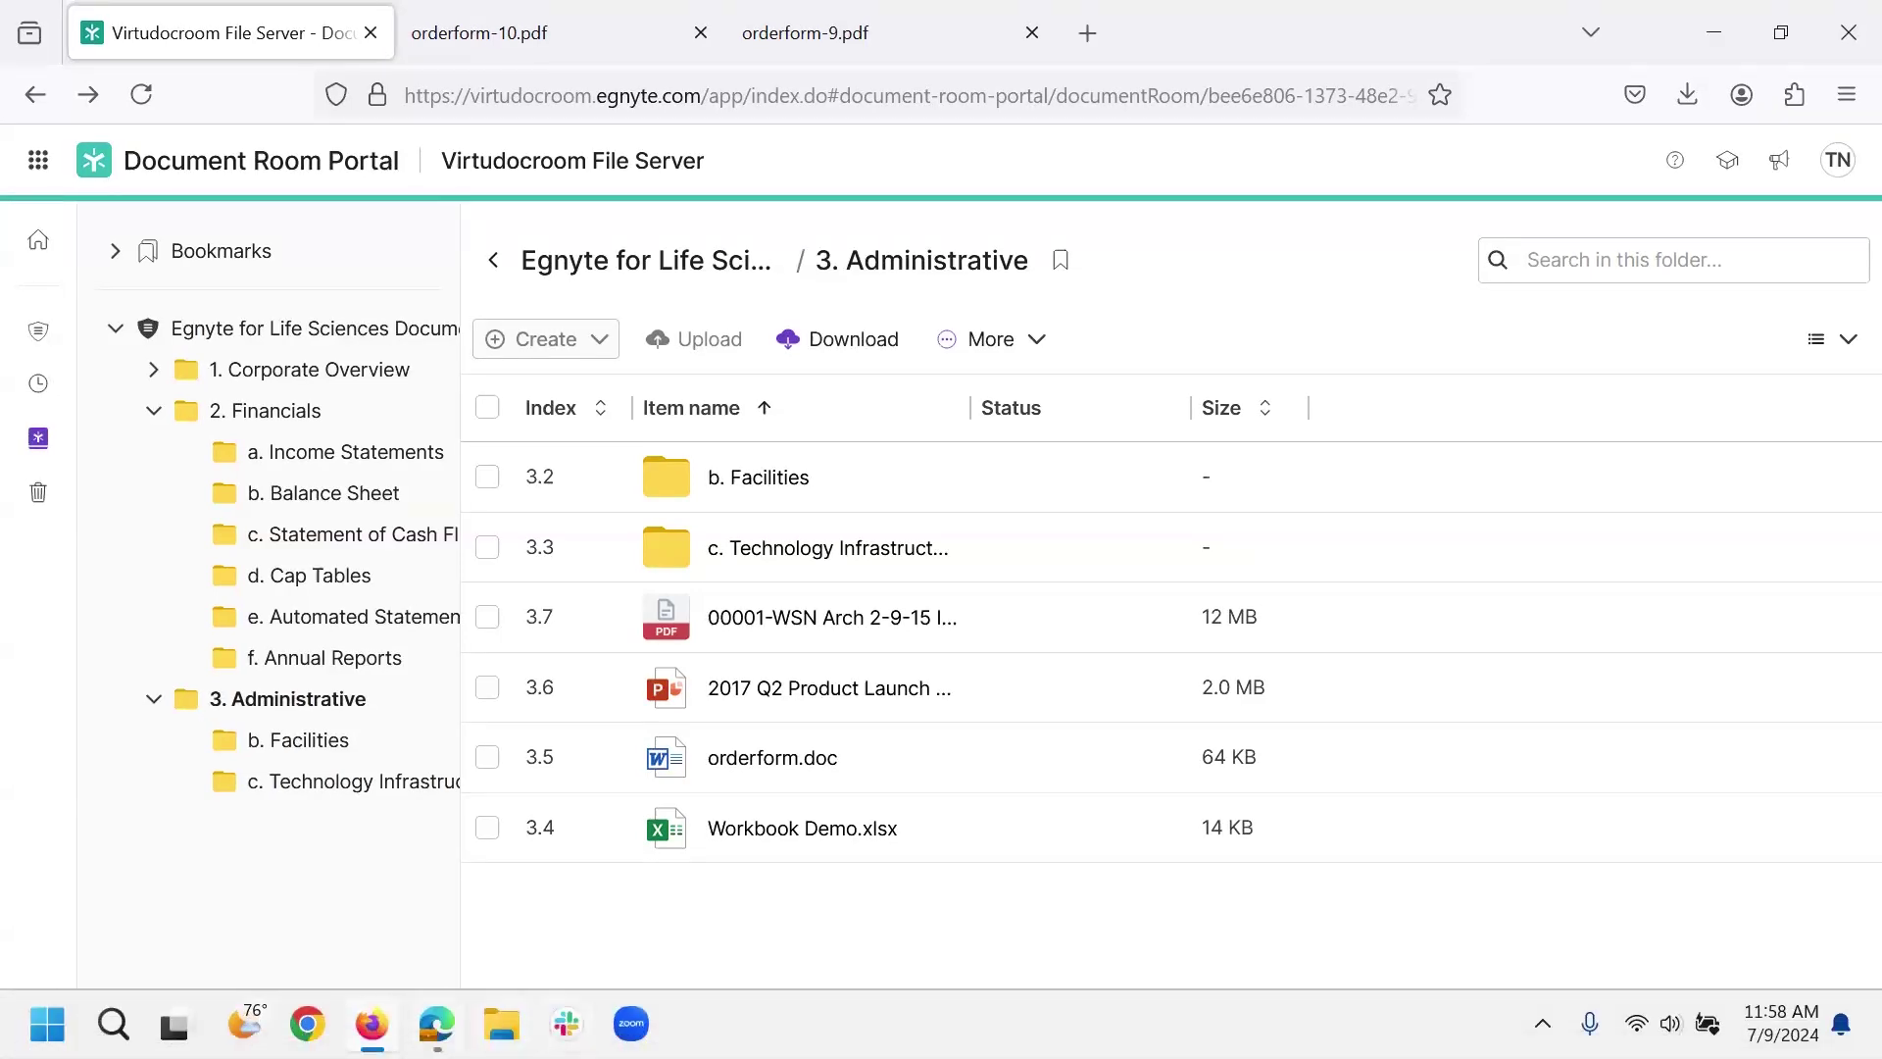
# Step: In the standard Cloud File Server view, check Sales folder activity and contacts.docx metadata
pyautogui.click(437, 1024)
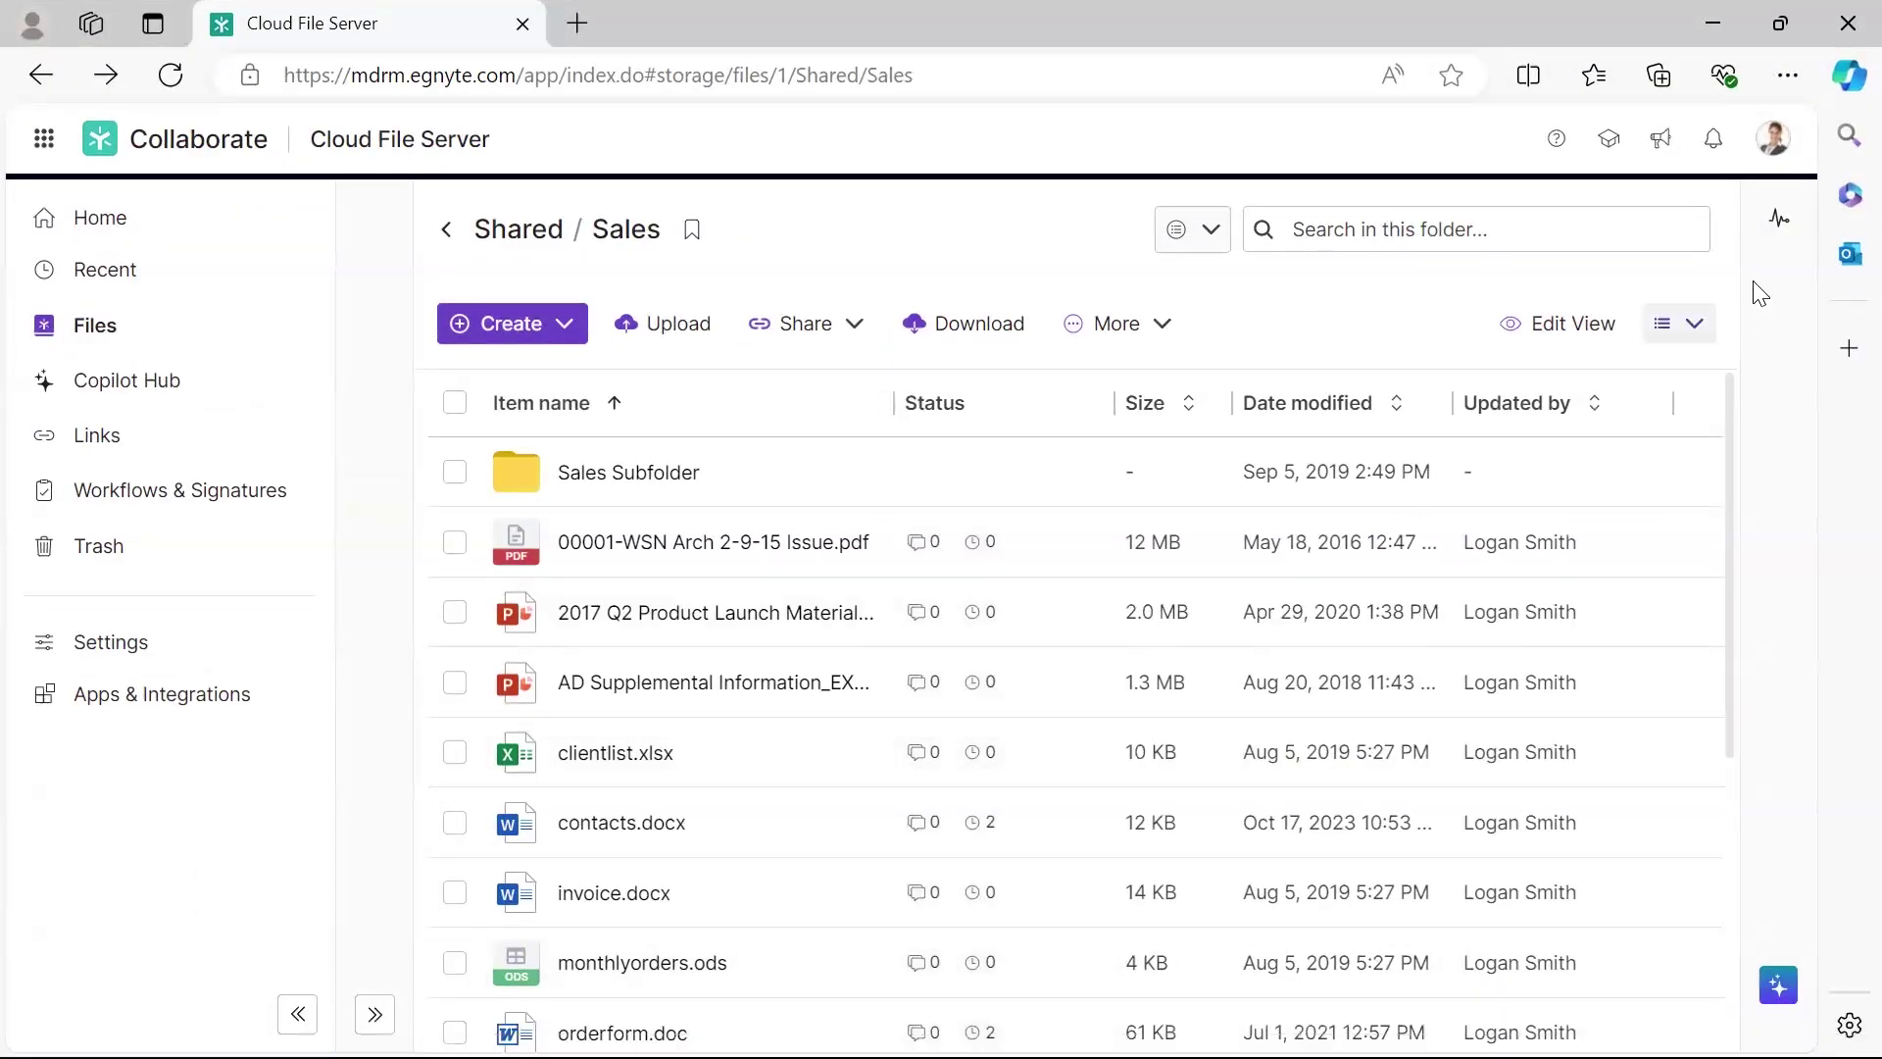
pyautogui.click(1779, 217)
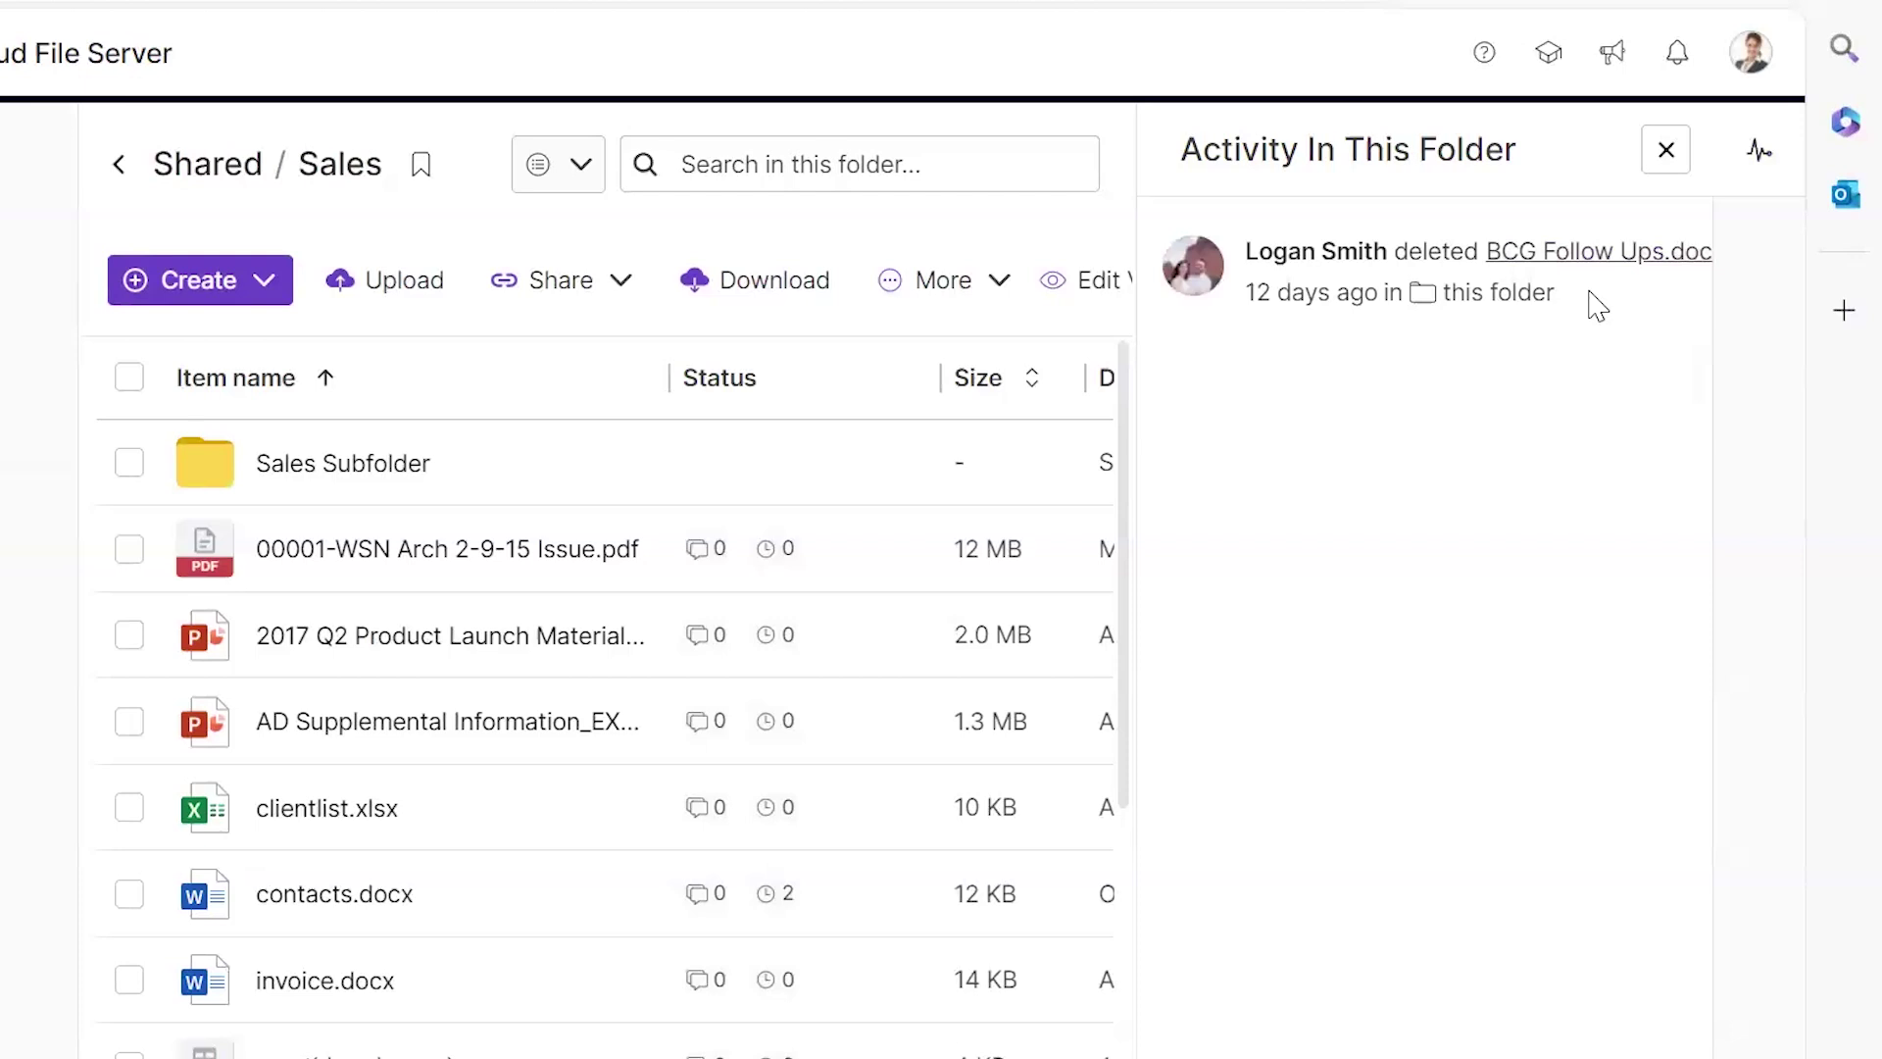
pyautogui.click(1666, 149)
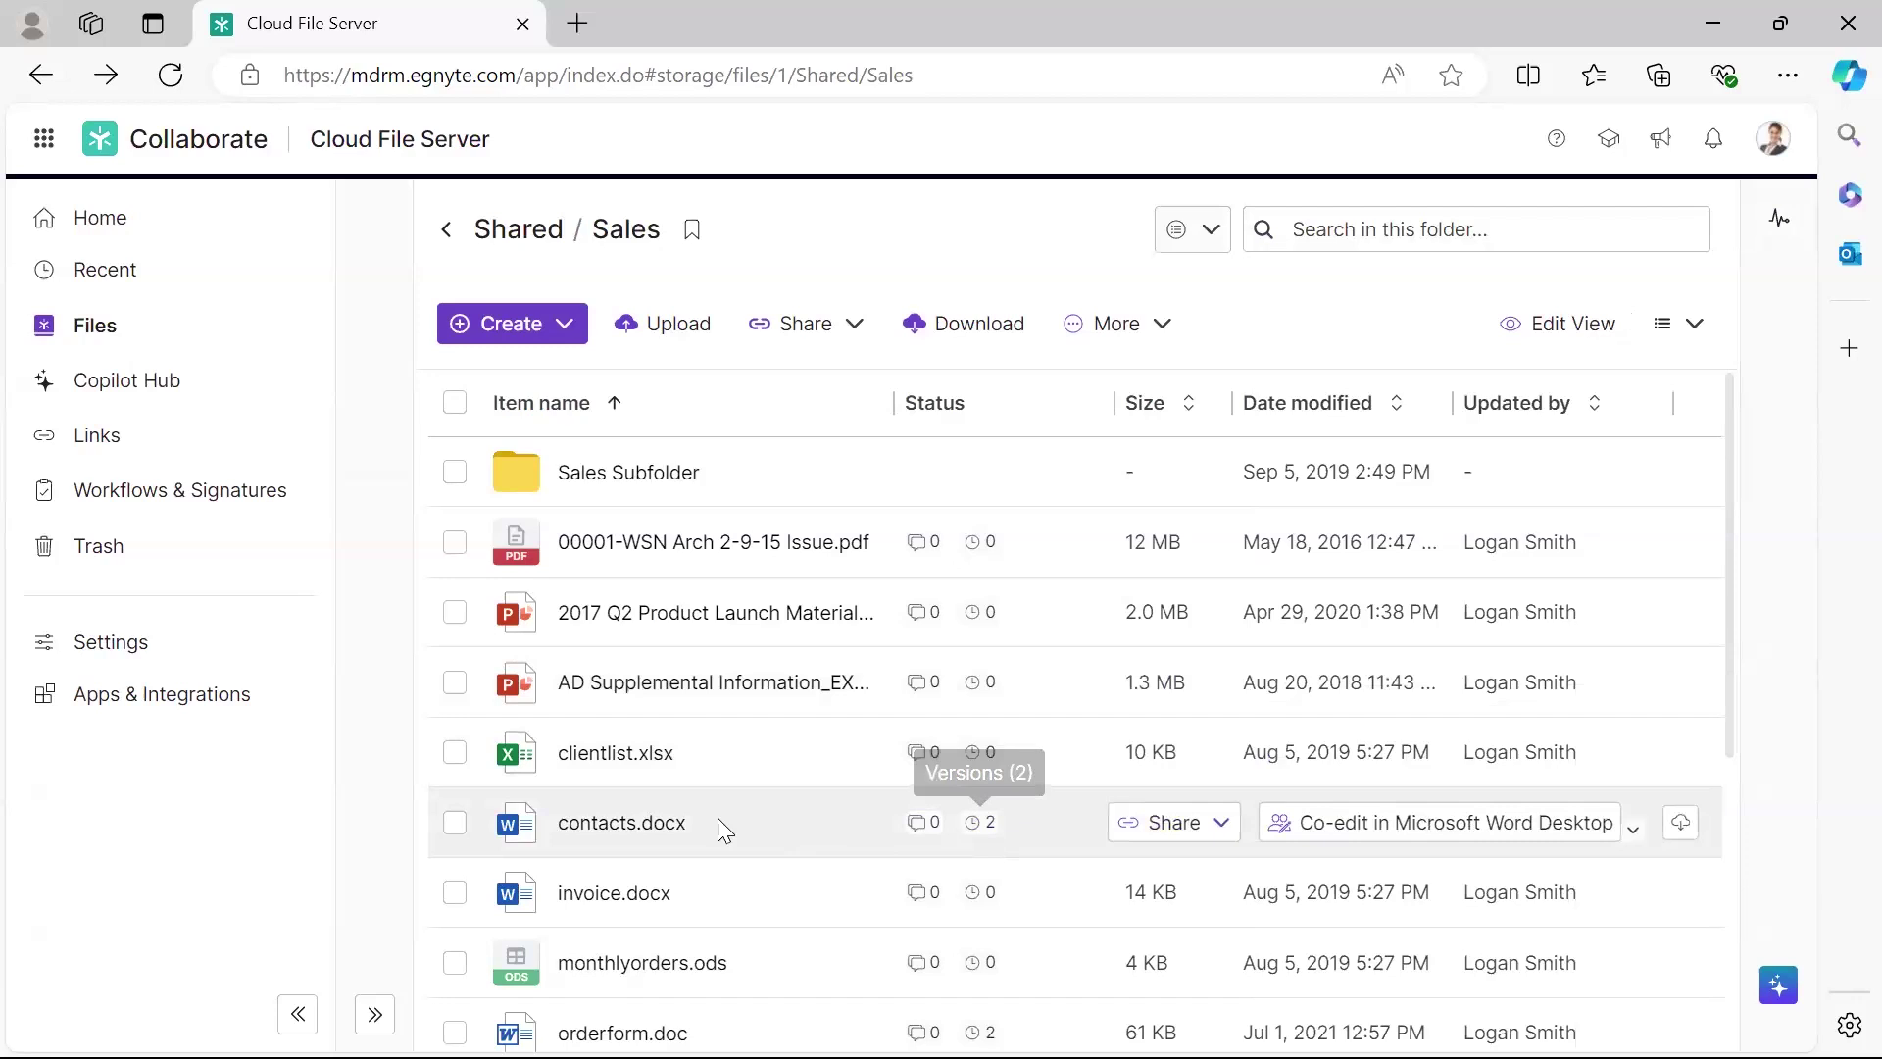
pyautogui.click(672, 824)
pyautogui.scroll(-1, 1345, 991)
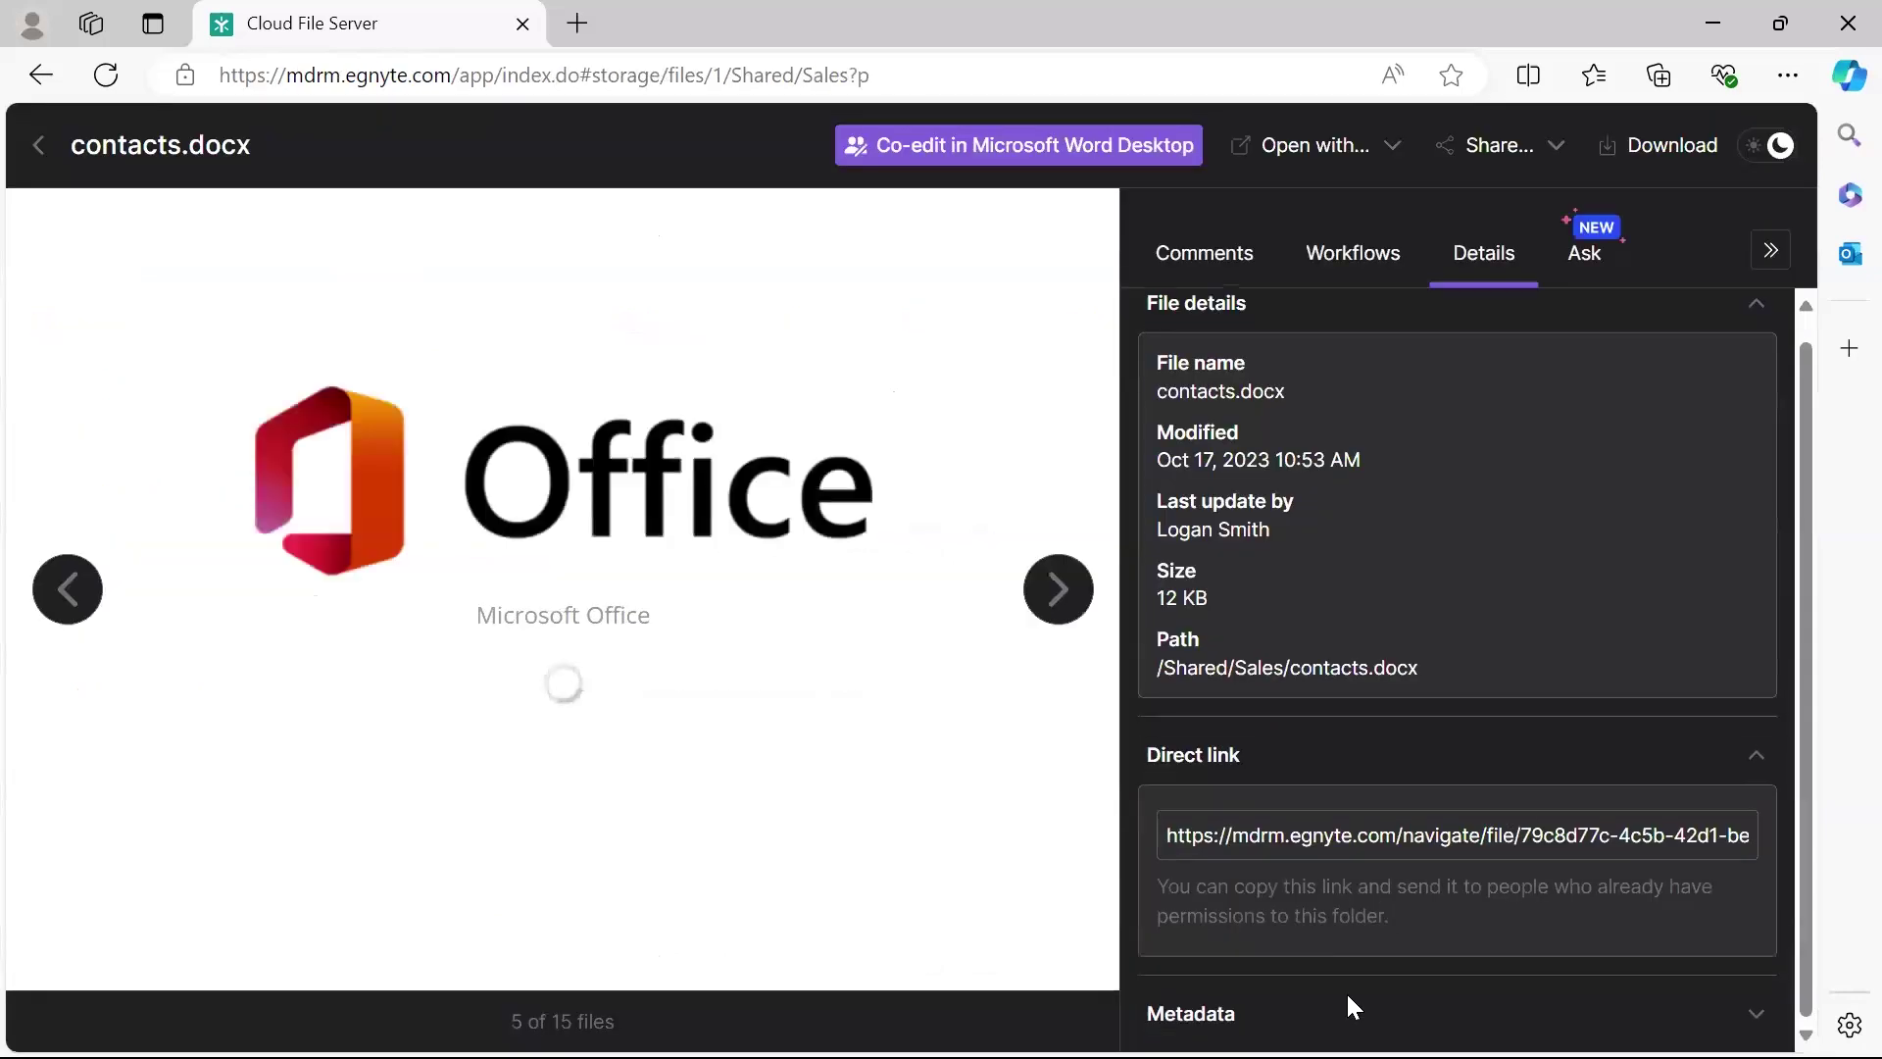
pyautogui.click(1327, 1012)
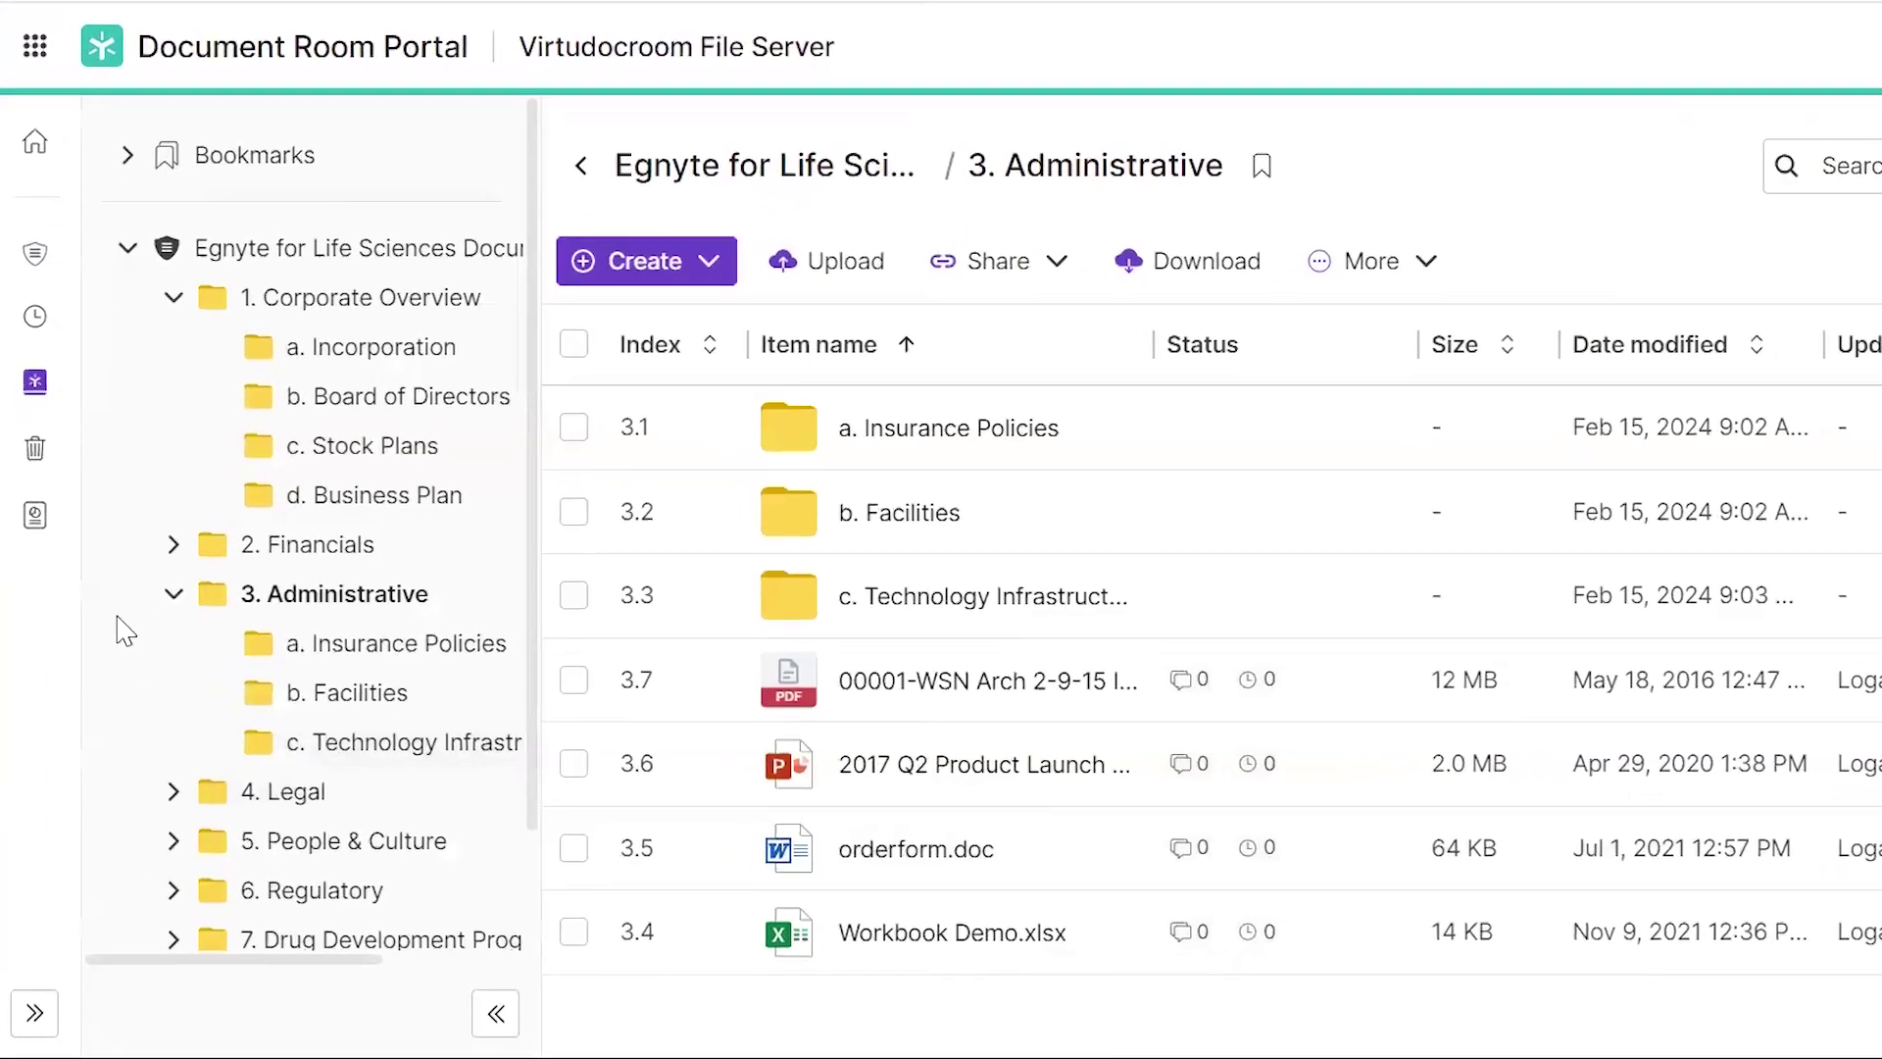
# Step: Review the Document Room's User visits, File views and File modifications reports for the last 7 days
pyautogui.click(36, 530)
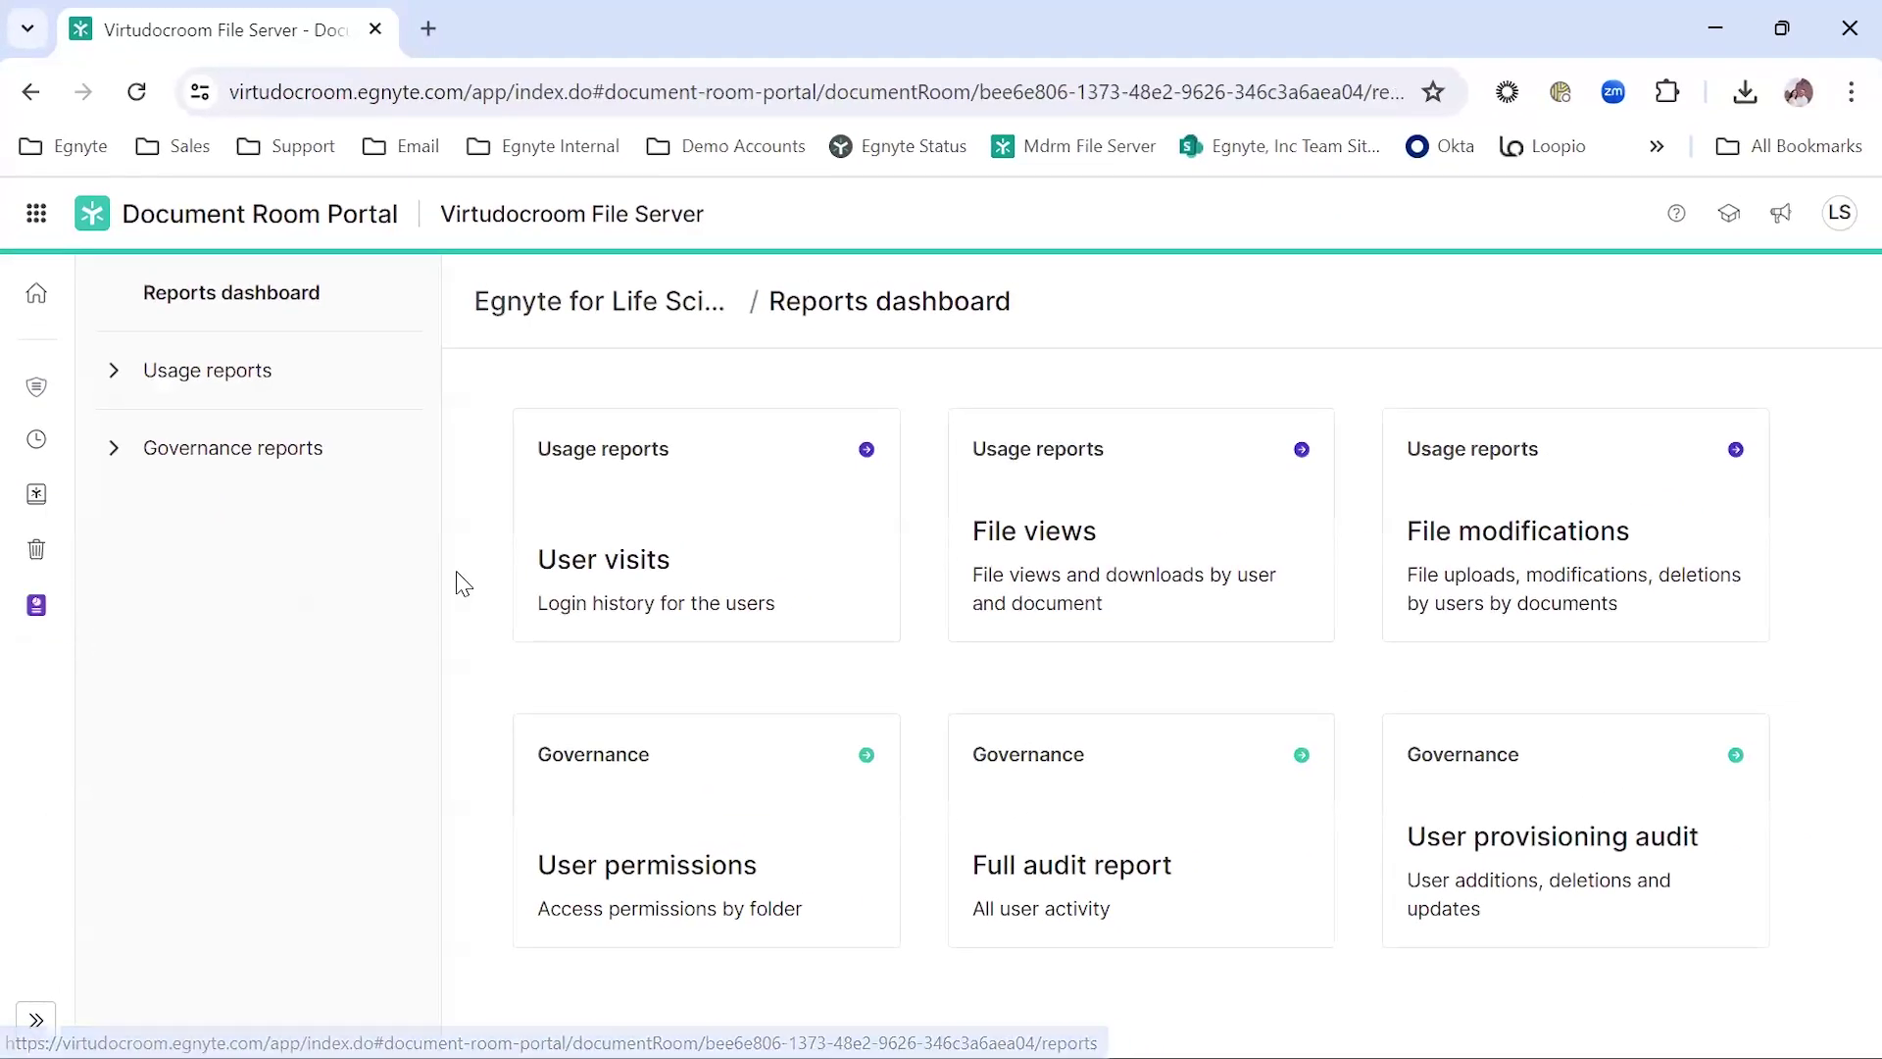
pyautogui.click(540, 546)
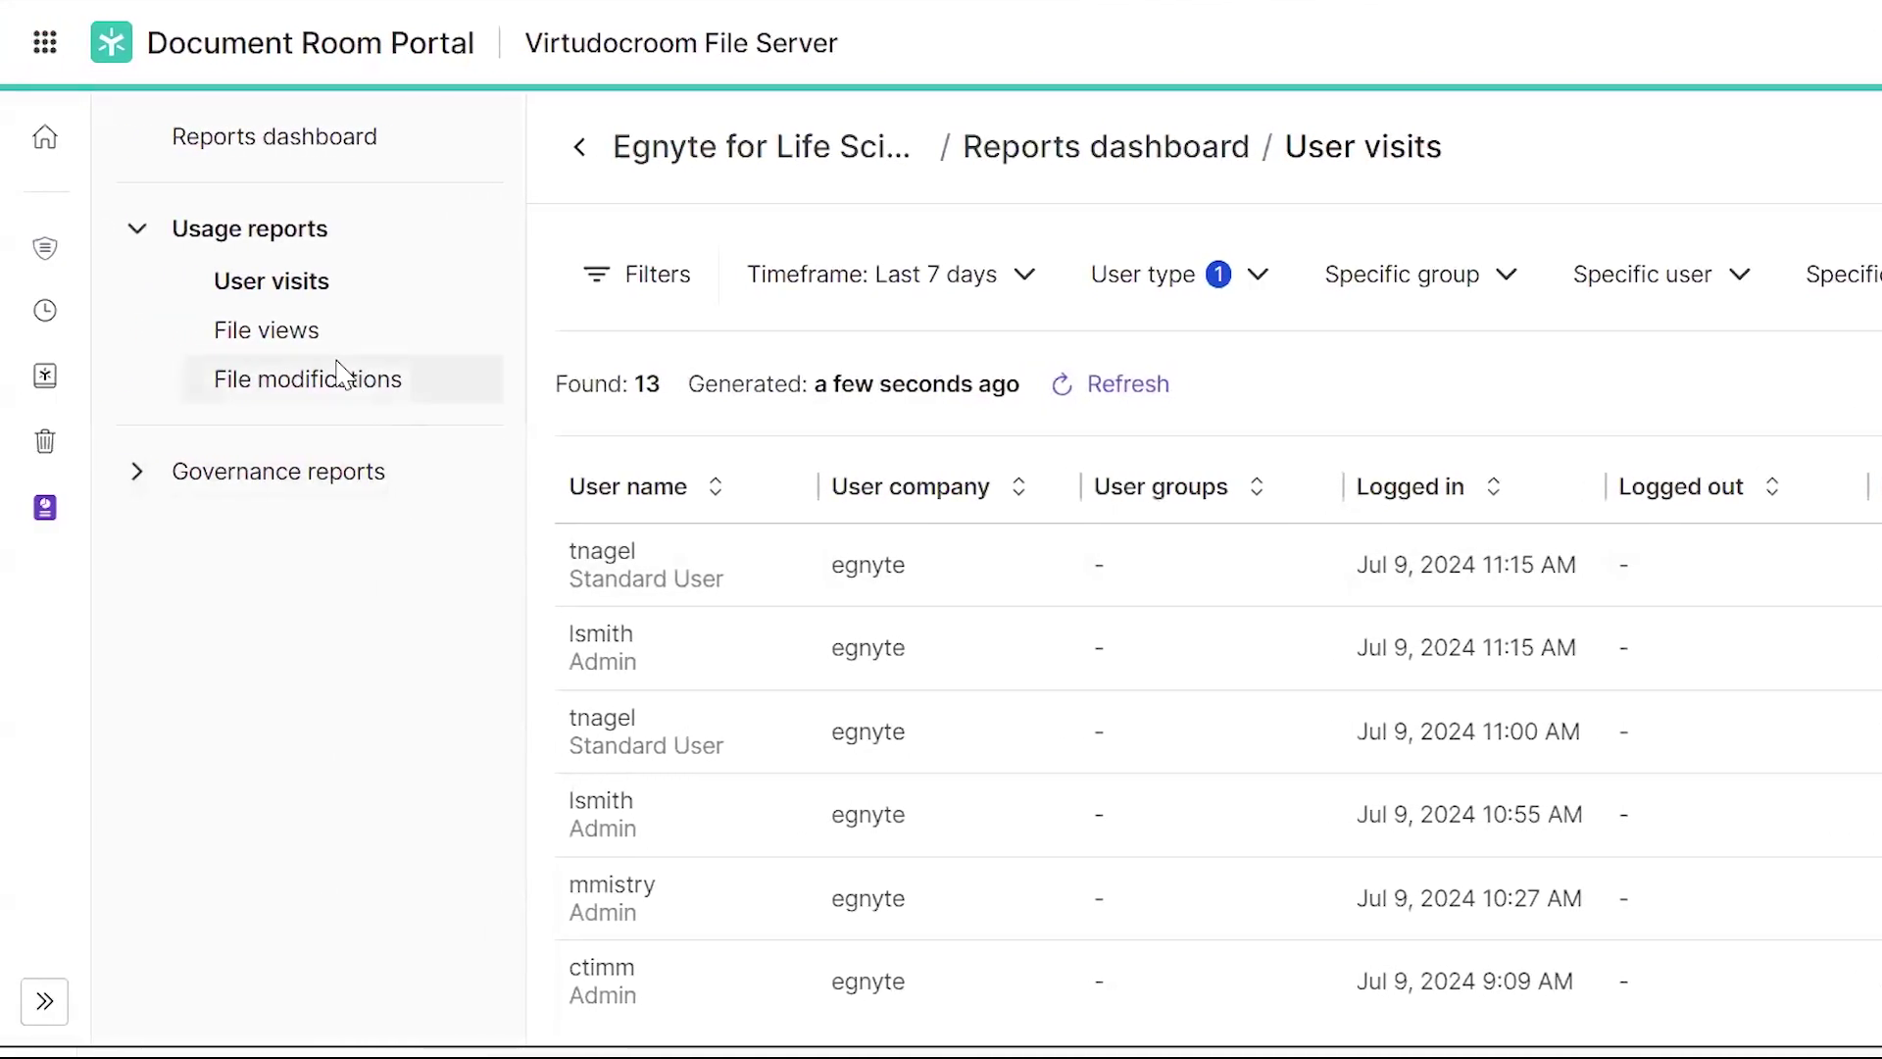
pyautogui.click(334, 349)
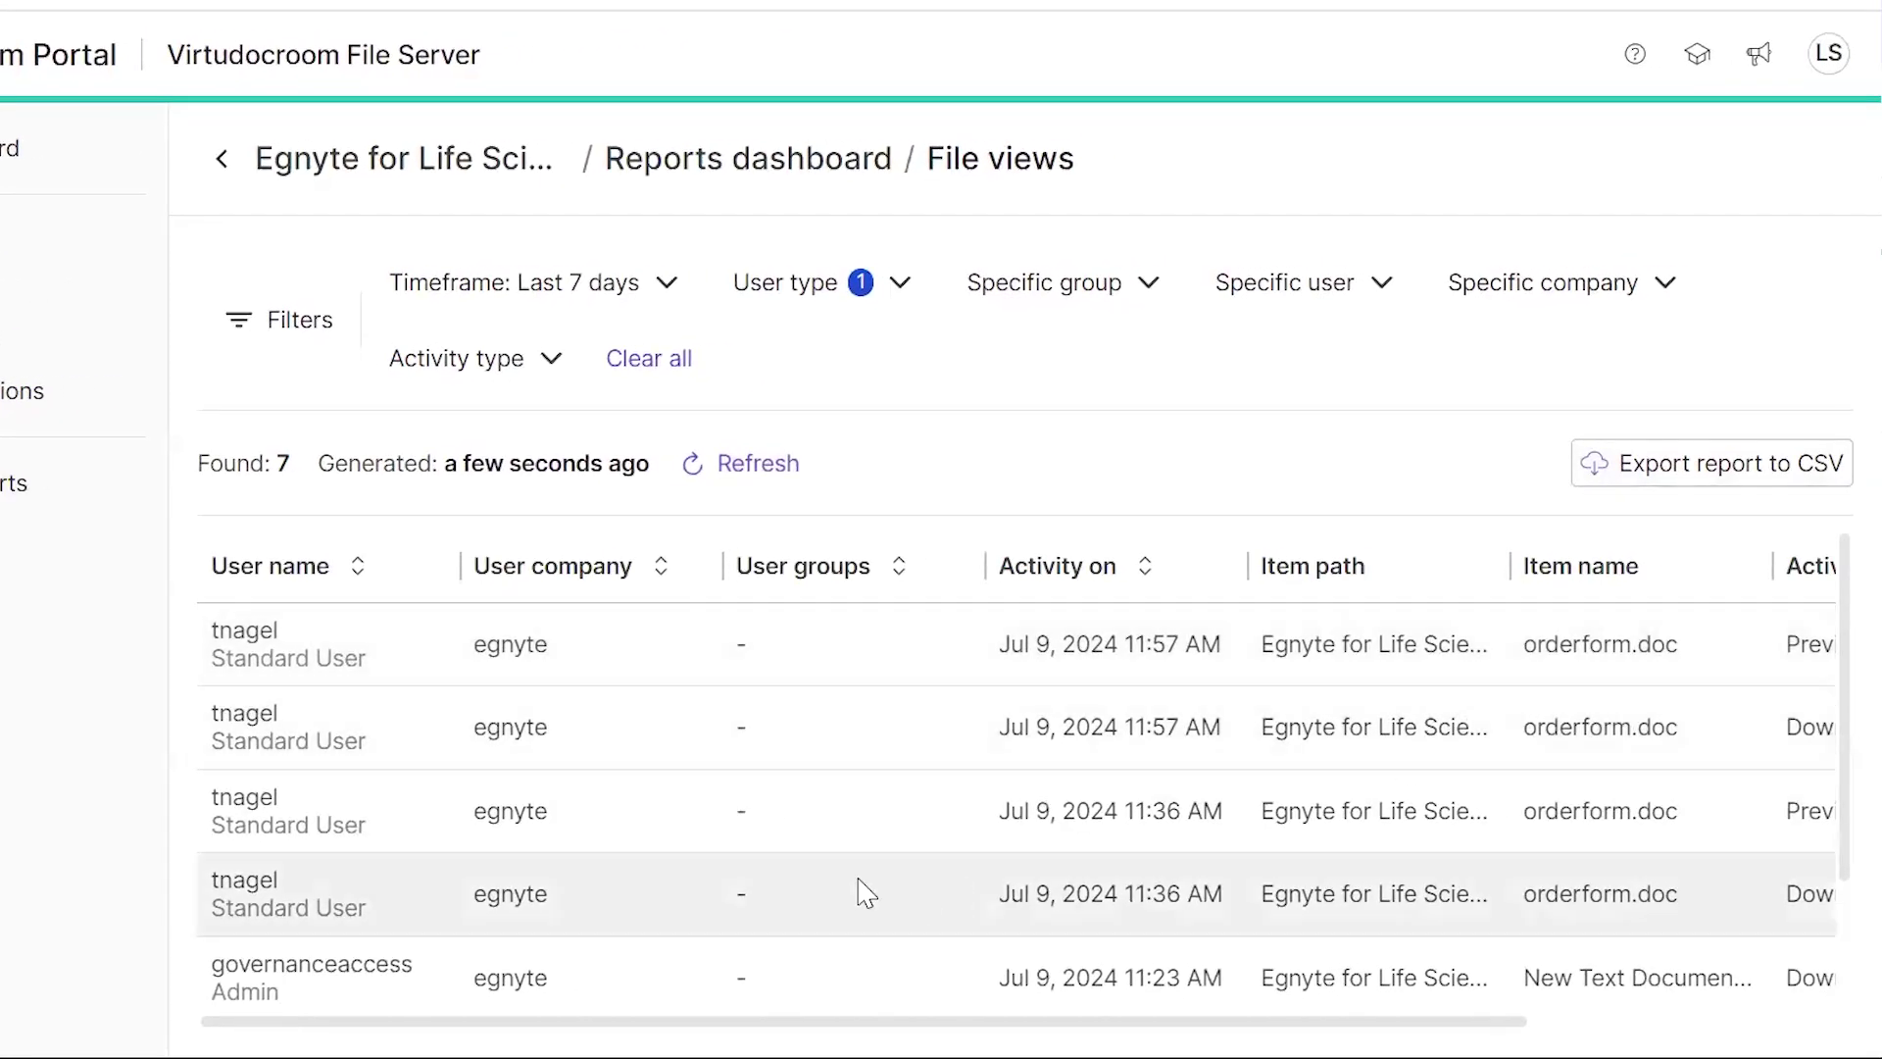
pyautogui.scroll(-2, 867, 892)
pyautogui.scroll(2, 867, 892)
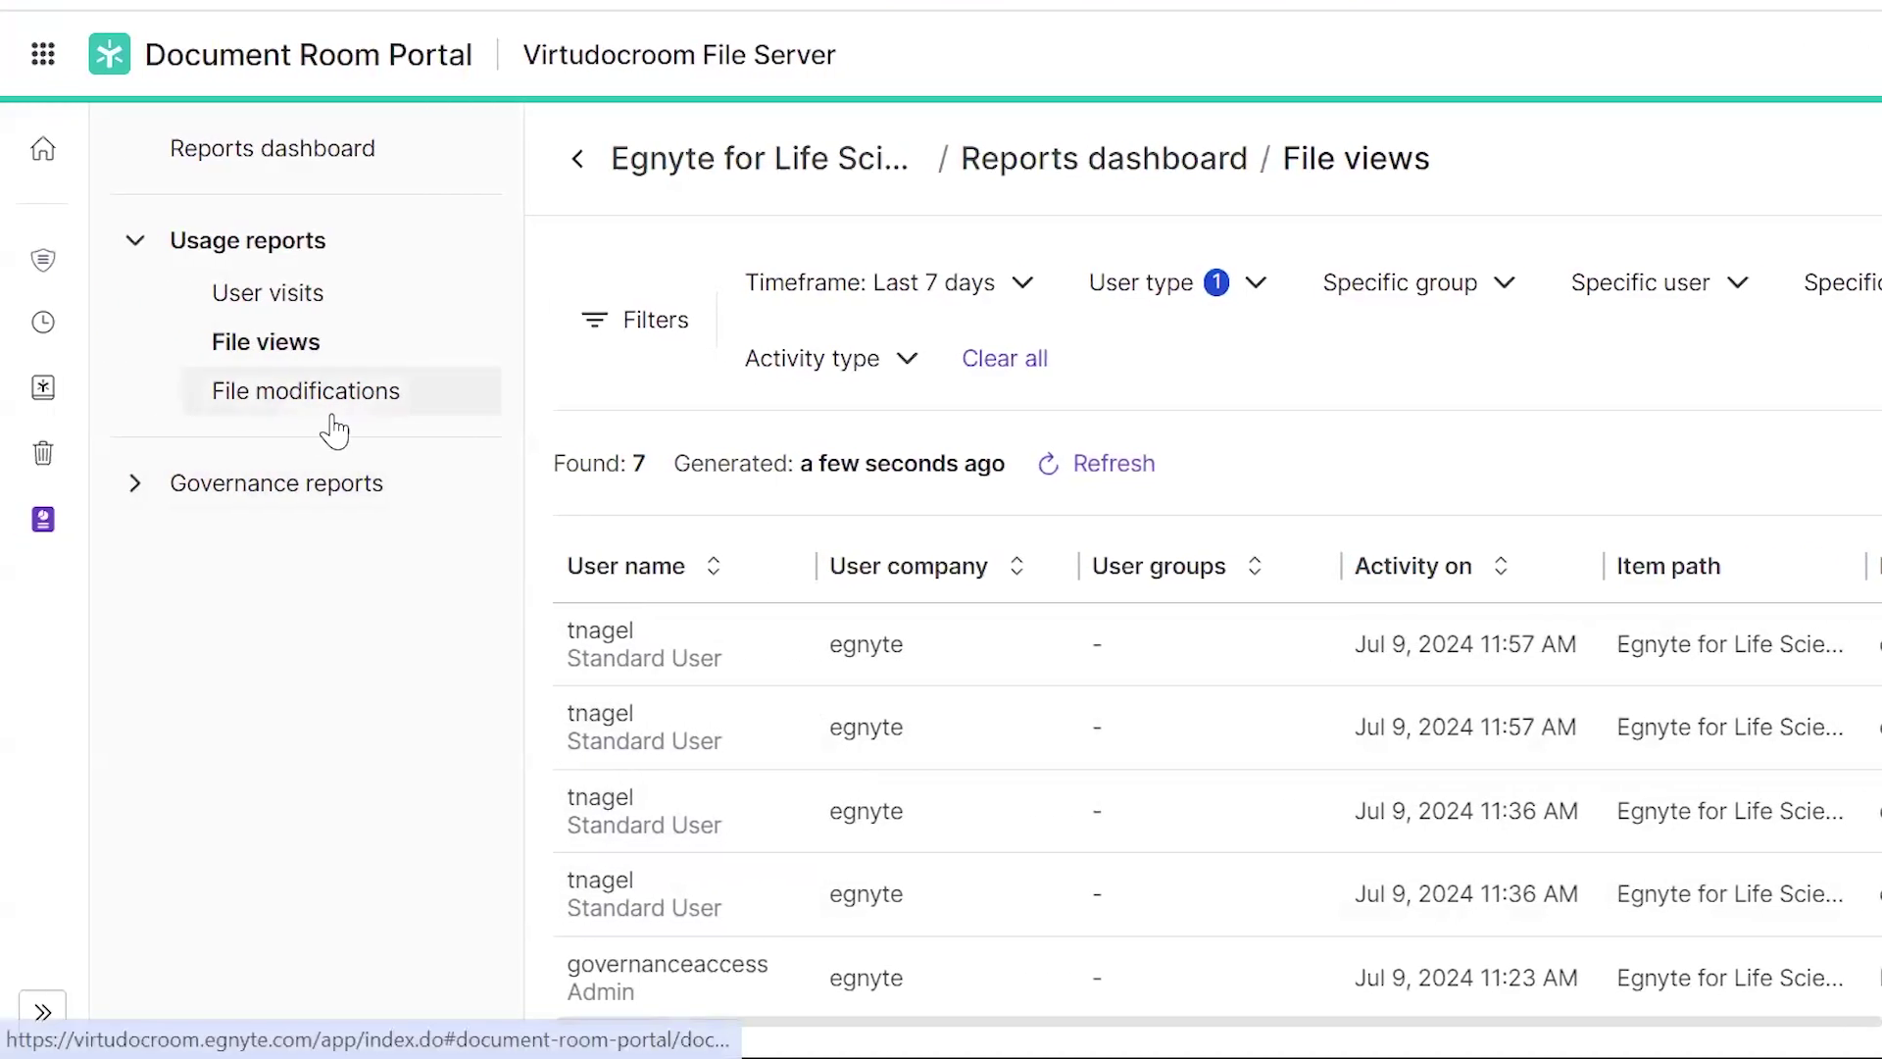
pyautogui.click(334, 429)
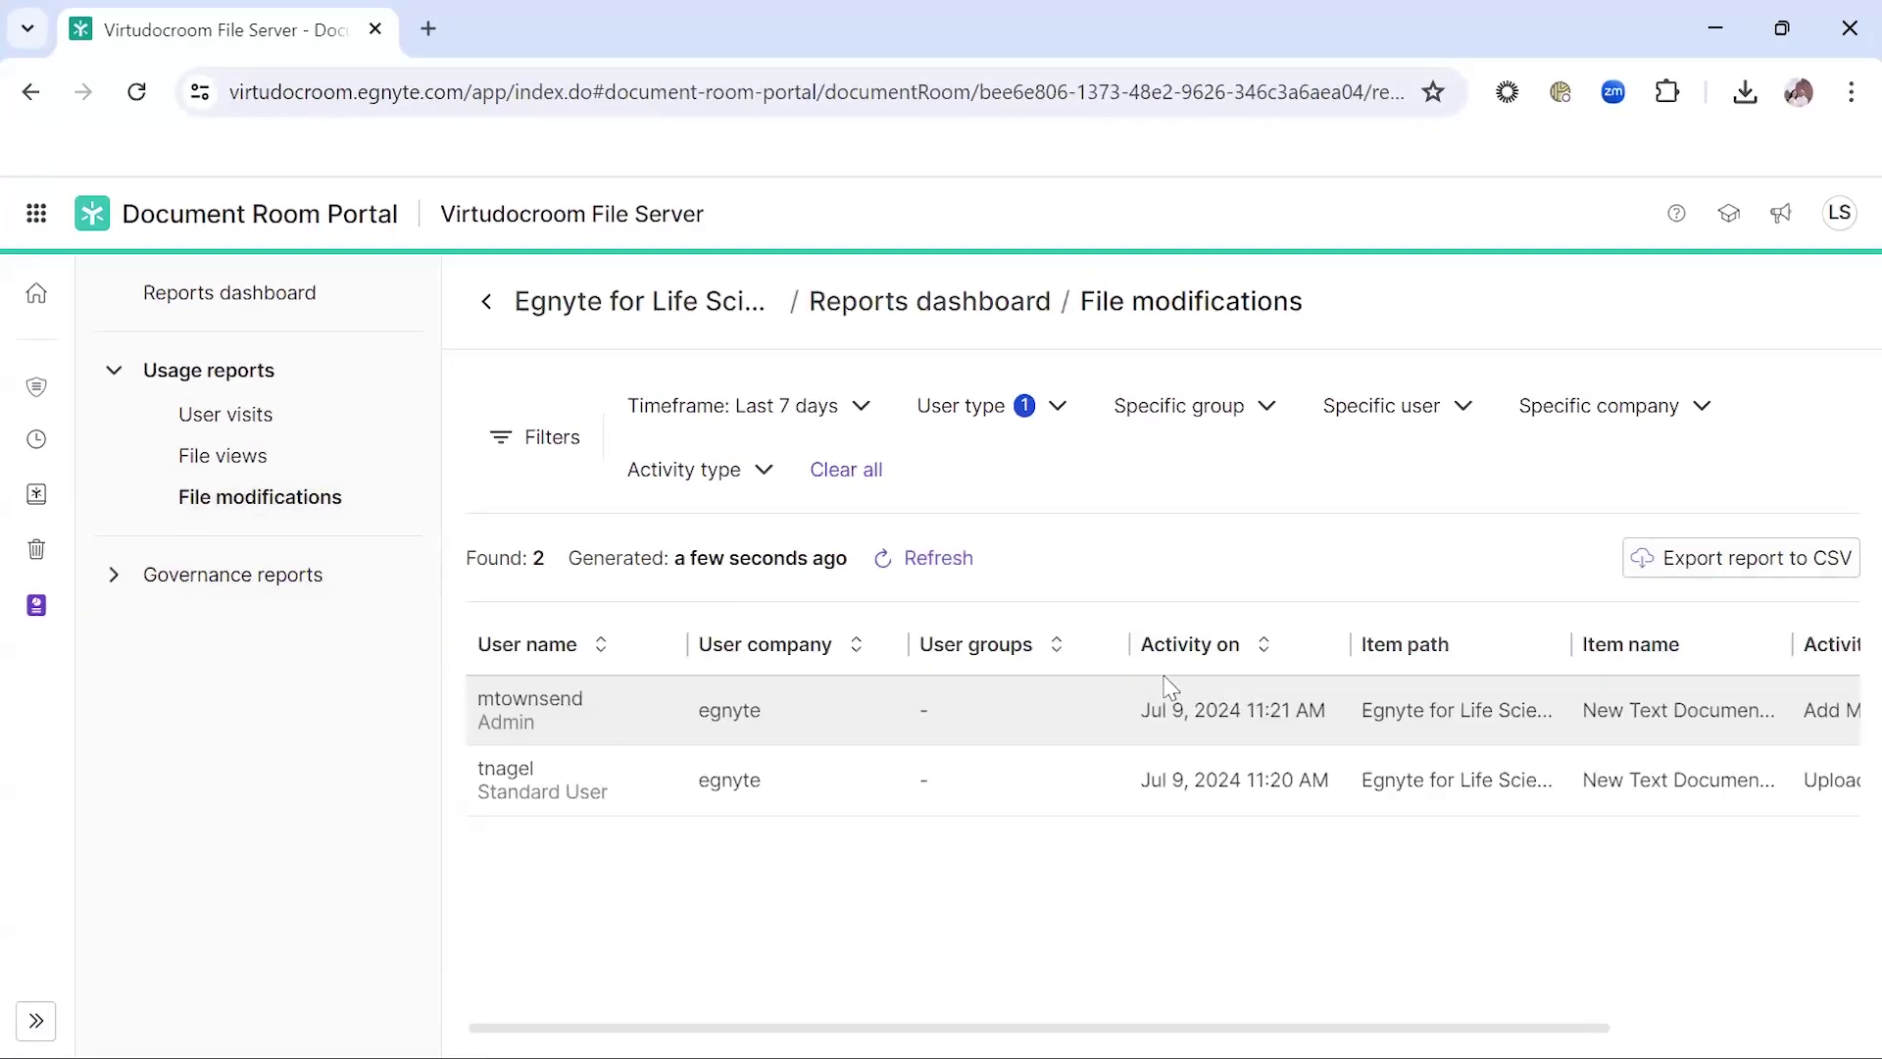
pyautogui.click(36, 494)
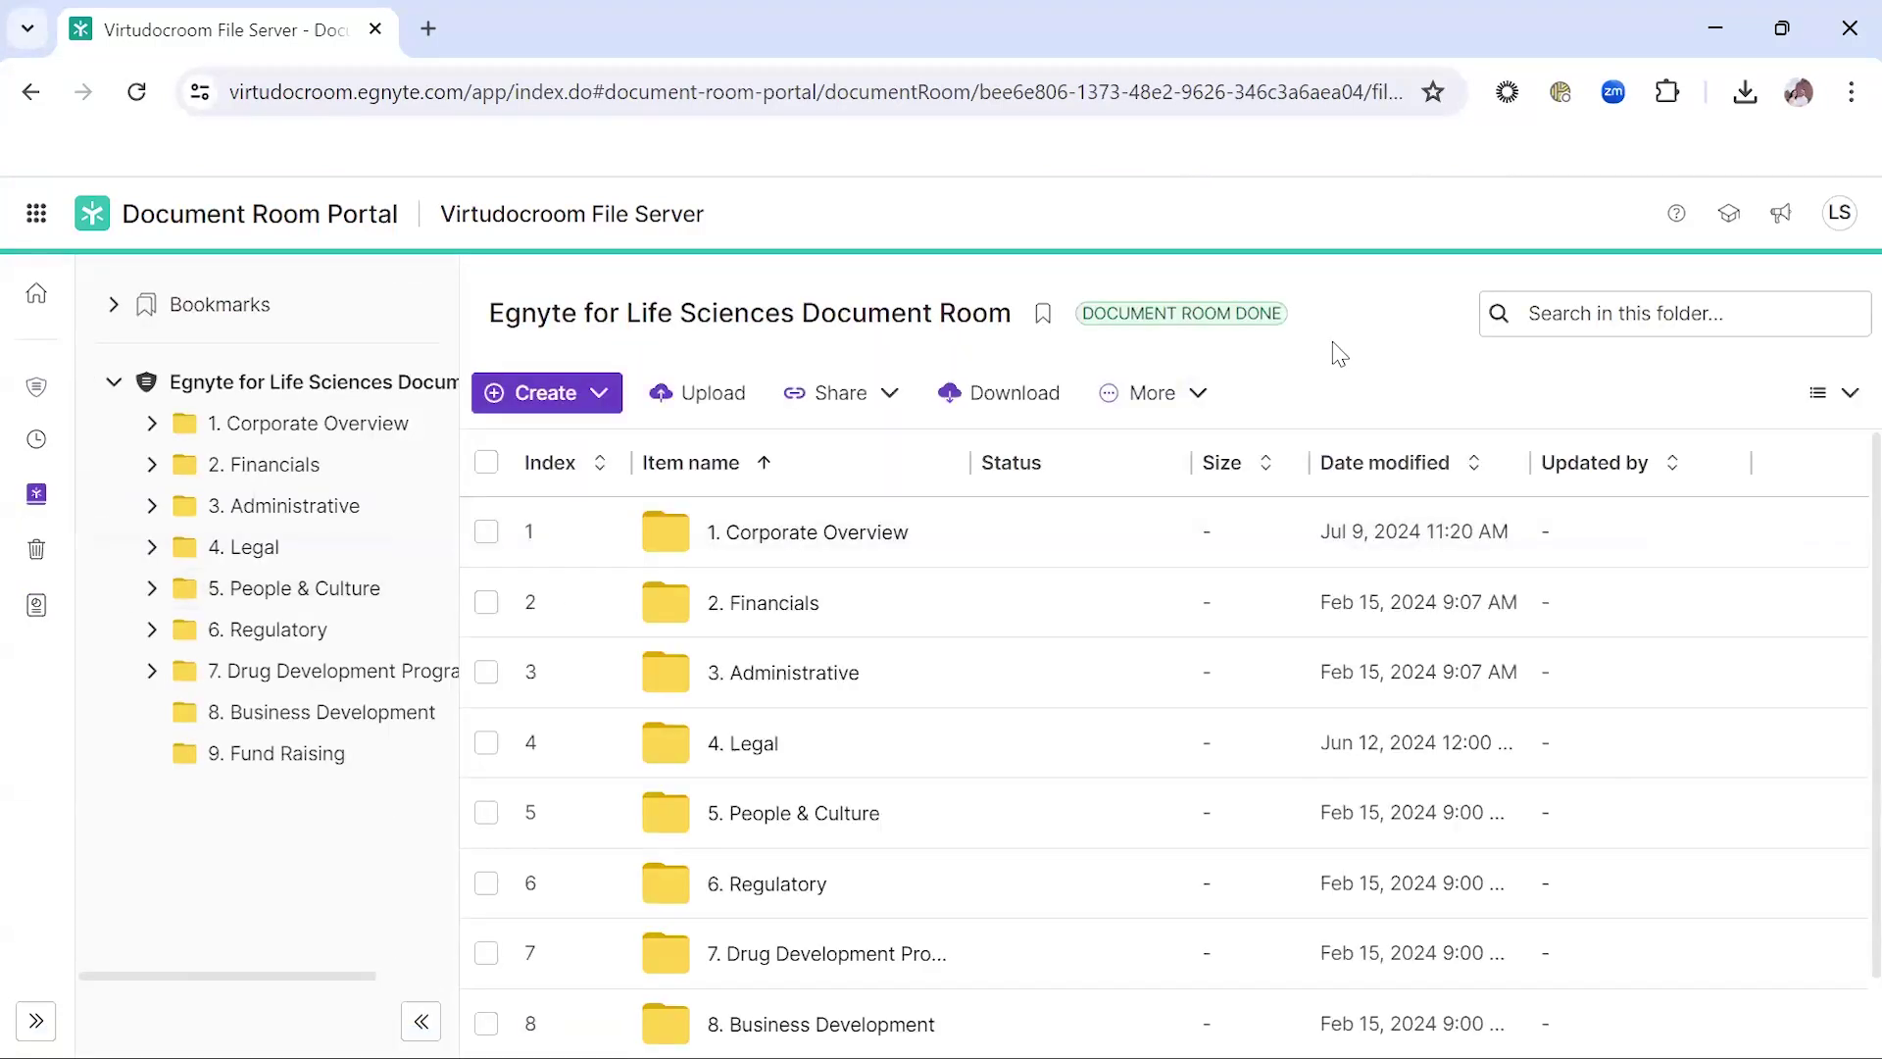